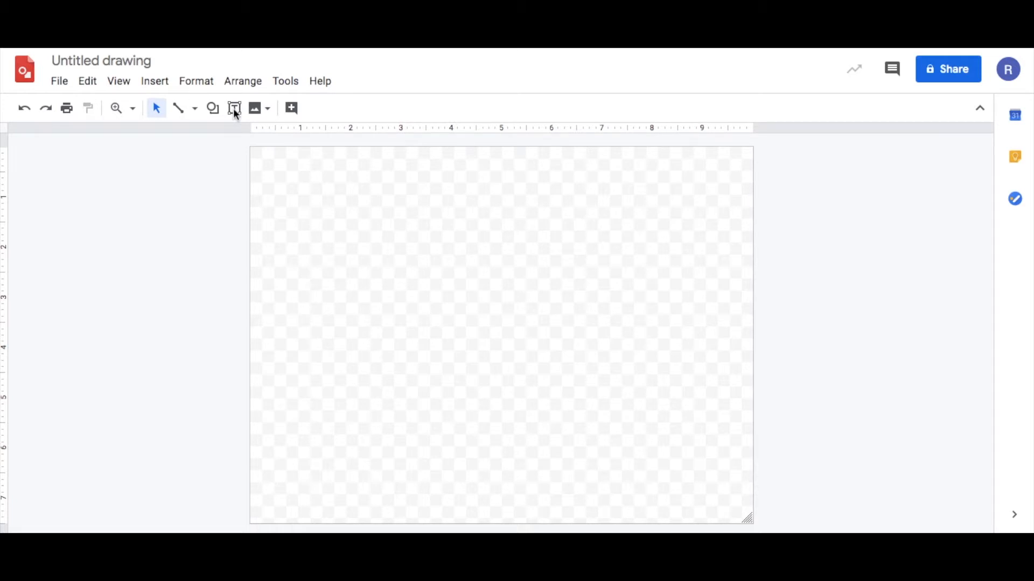
{"action": "left_click", "coordinate": [261, 111]}
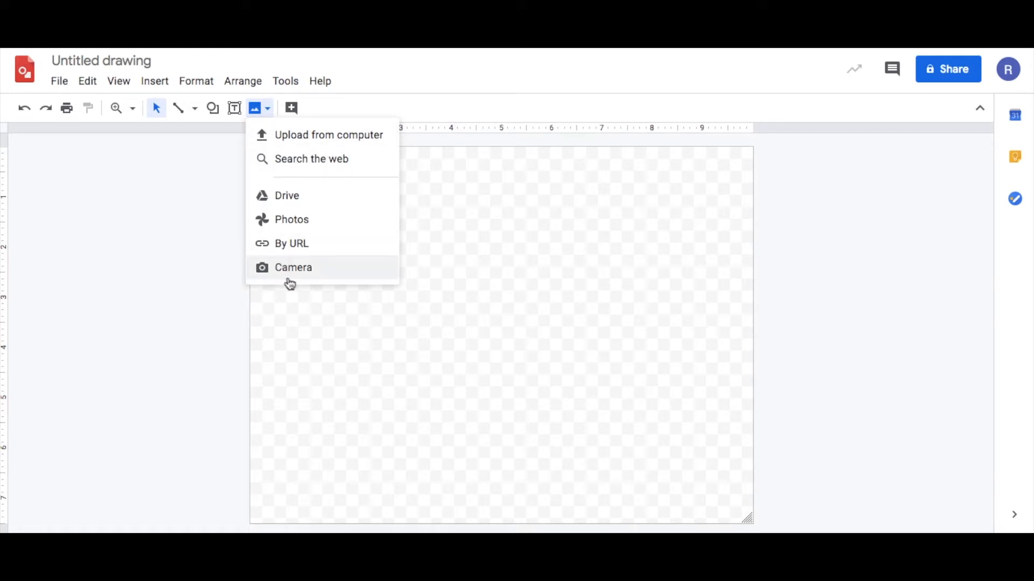
{"action": "left_click", "coordinate": [577, 267]}
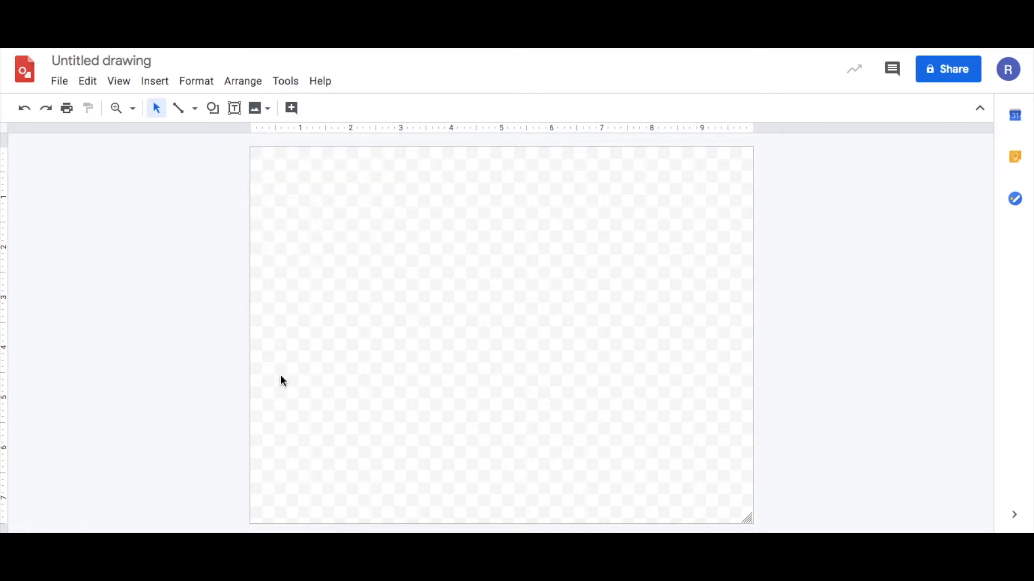
Step: Search the web from the image insertion options for "paintbrush" and browse the image results
{"action": "left_click", "coordinate": [263, 109]}
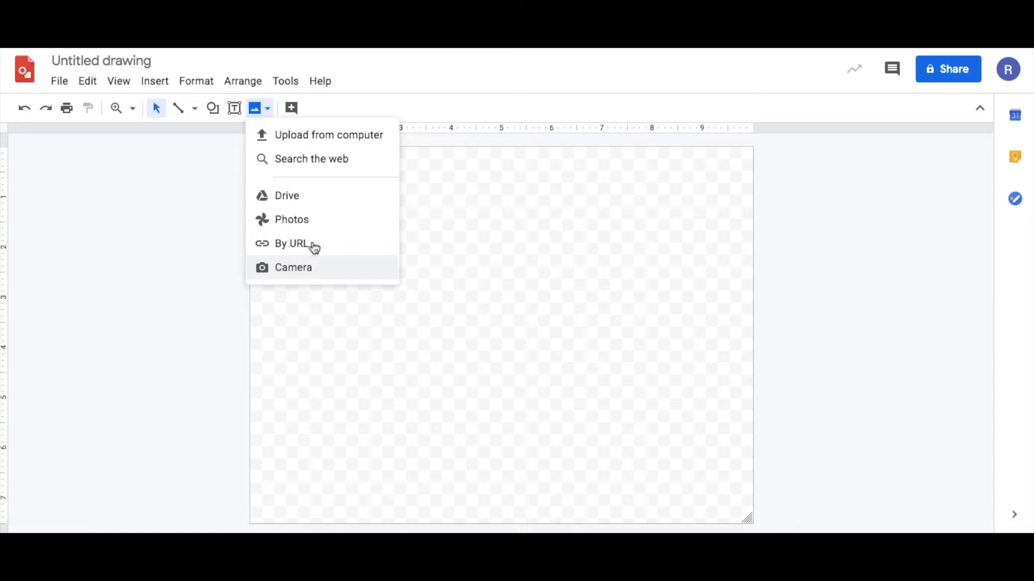
{"action": "left_click", "coordinate": [301, 165]}
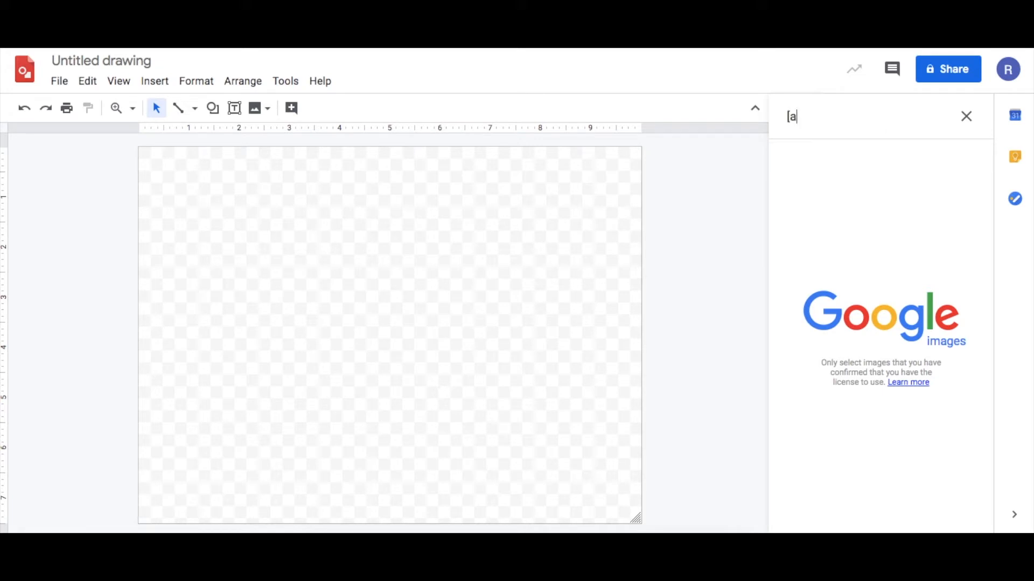
{"action": "type", "text": "paint"}
{"action": "type", "text": "br"}
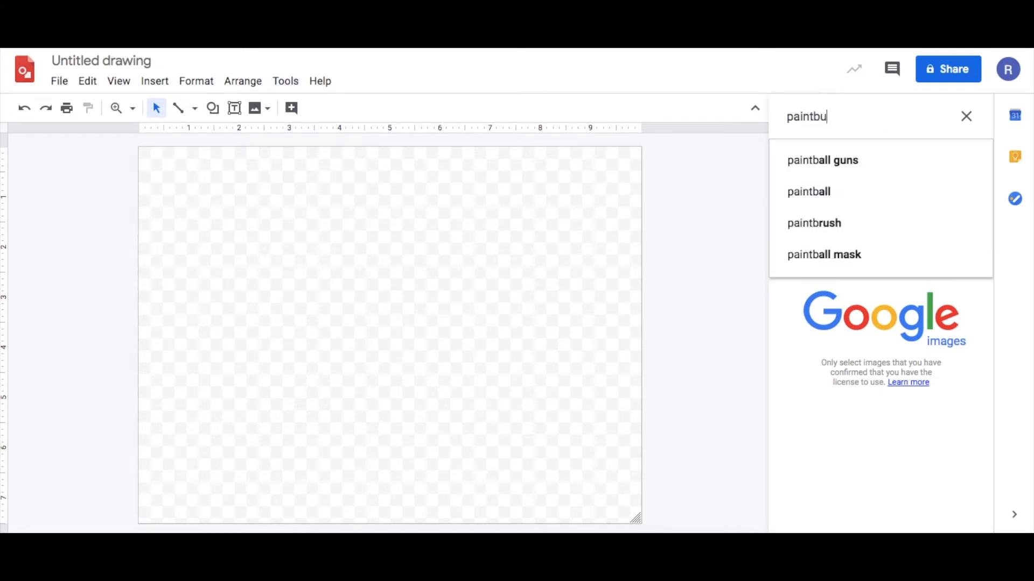
{"action": "type", "text": "ush"}
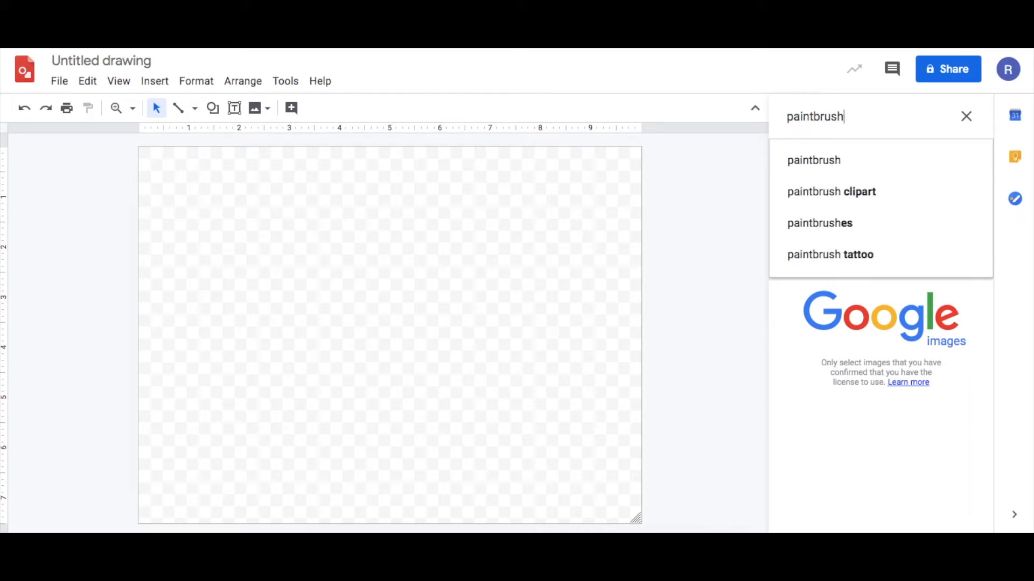
{"action": "key", "text": "Return"}
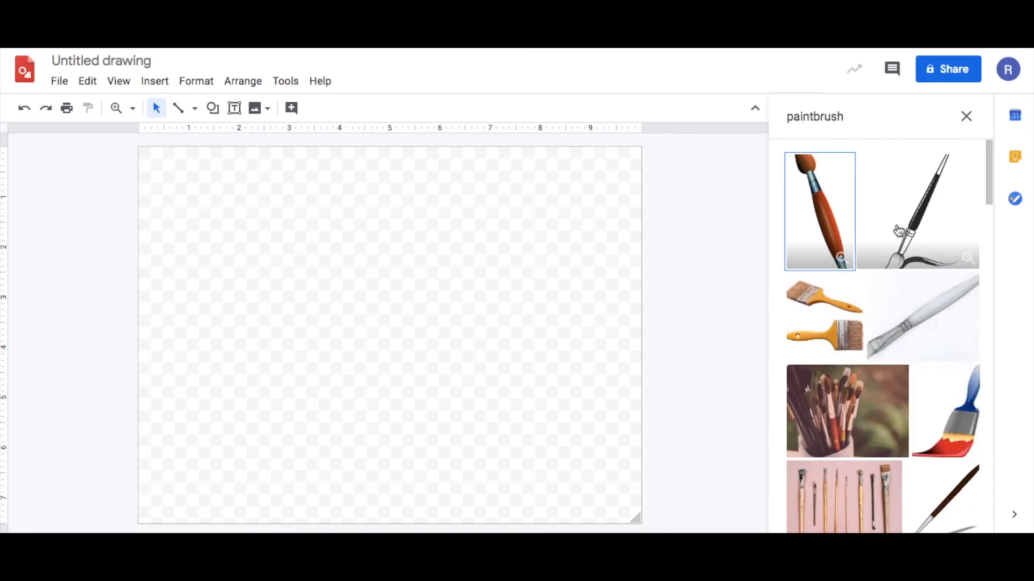
{"action": "scroll", "coordinate": [899, 231], "scroll_direction": "down", "scroll_amount": 3}
{"action": "scroll", "coordinate": [899, 230], "scroll_direction": "down", "scroll_amount": 10}
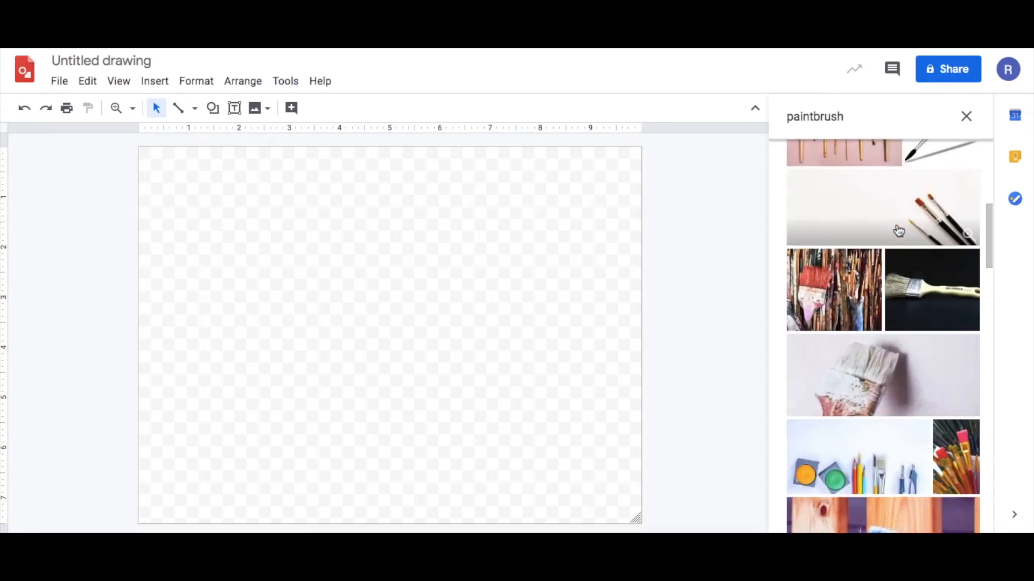
{"action": "scroll", "coordinate": [899, 231], "scroll_direction": "down", "scroll_amount": 2}
{"action": "scroll", "coordinate": [897, 231], "scroll_direction": "up", "scroll_amount": 10}
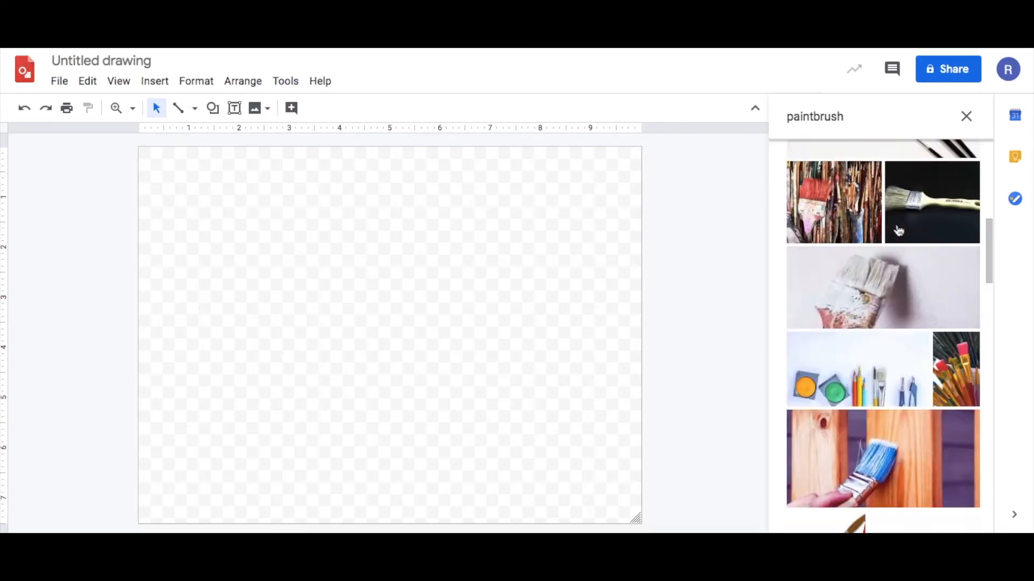
Step: Refine the image search to "paintbrush cartoon"
{"action": "left_click", "coordinate": [874, 120]}
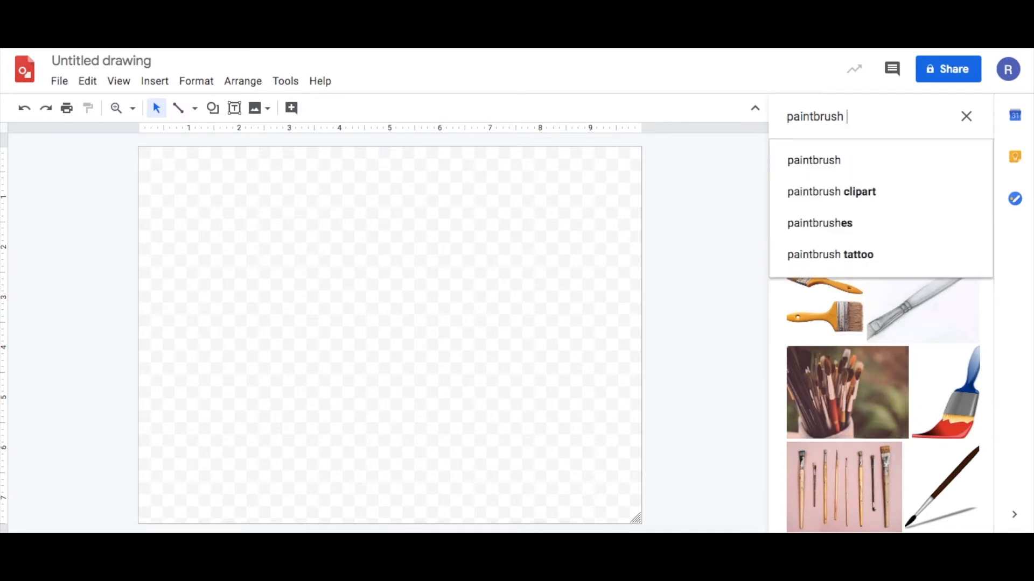
{"action": "type", "text": "cartoon"}
{"action": "key", "text": "Return"}
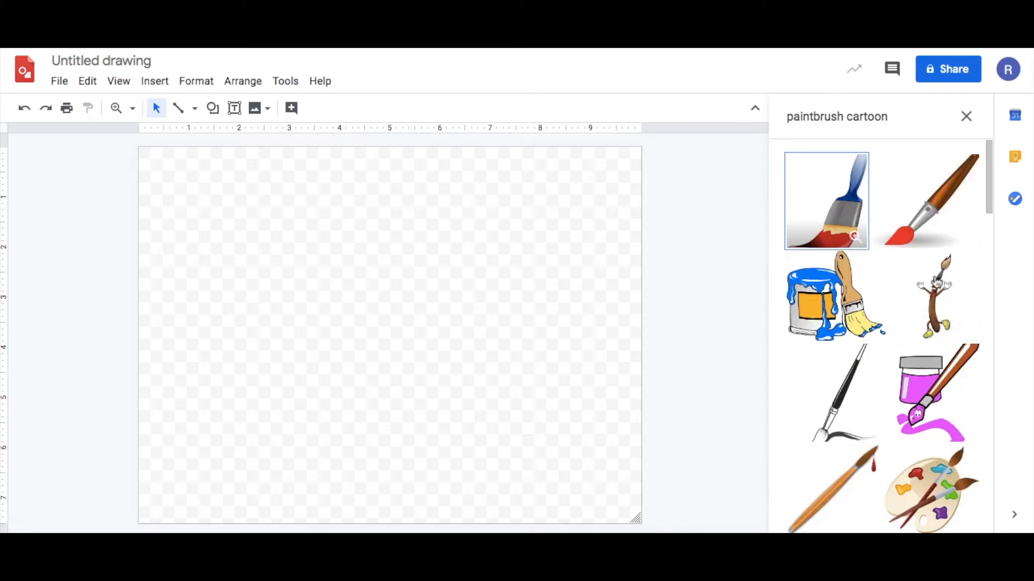
Step: Change the image search to "paintbrush photograph" and browse the results for a suitable photo
{"action": "double_click", "coordinate": [862, 117]}
{"action": "type", "text": "pho"}
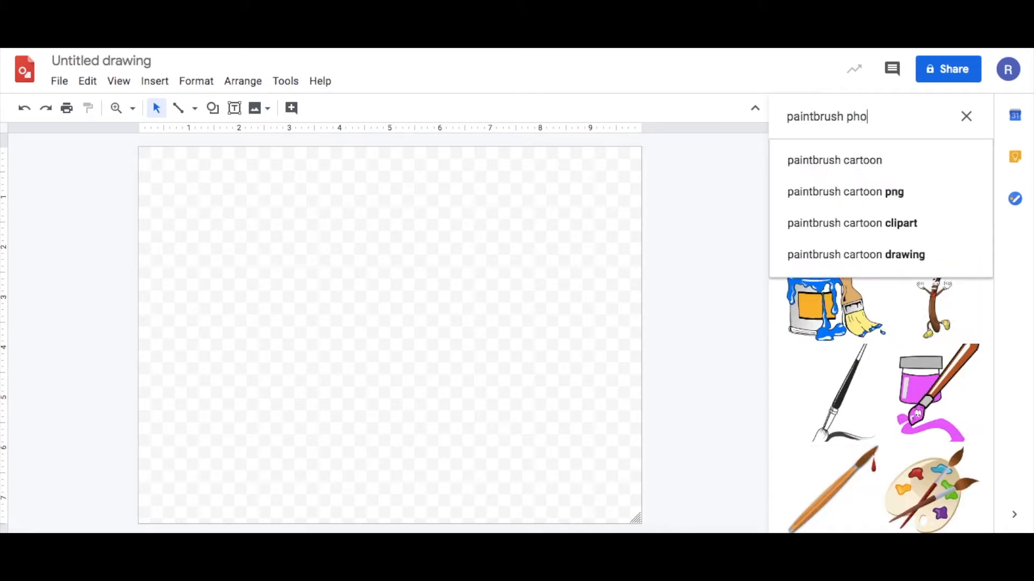
{"action": "type", "text": "tograph"}
{"action": "key", "text": "Return"}
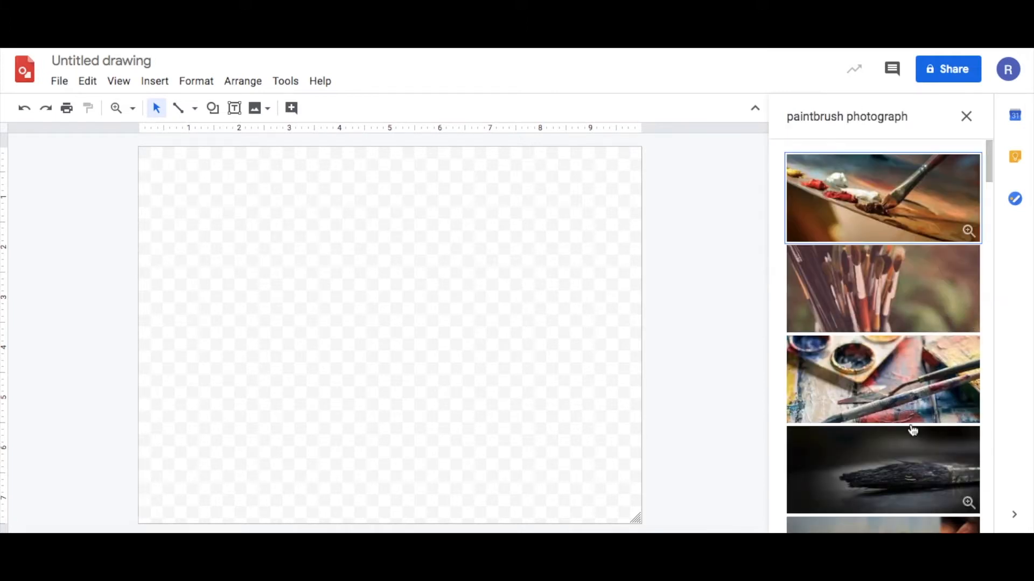
{"action": "scroll", "coordinate": [912, 429], "scroll_direction": "down", "scroll_amount": 6}
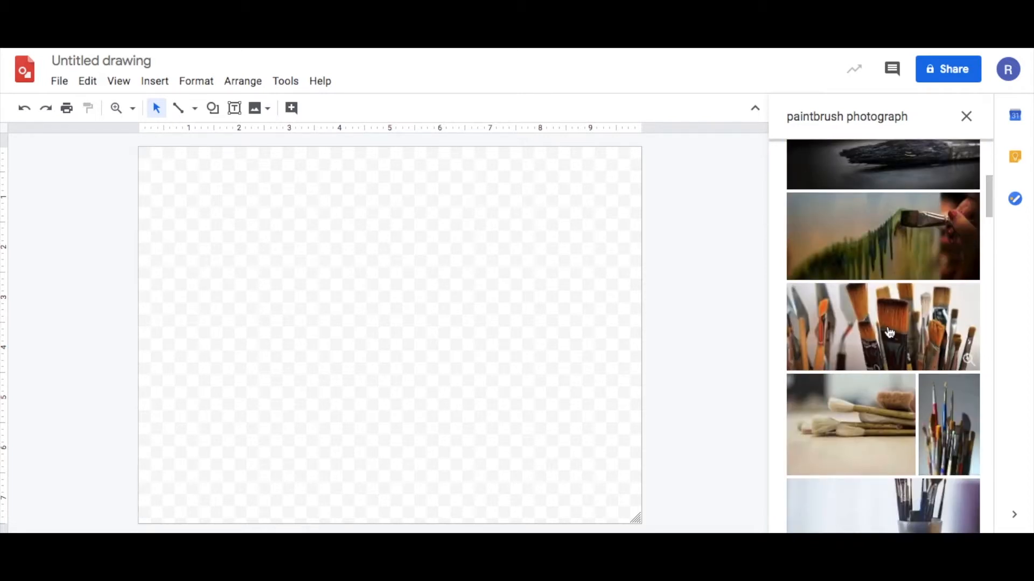
{"action": "scroll", "coordinate": [889, 332], "scroll_direction": "down", "scroll_amount": 8}
{"action": "scroll", "coordinate": [889, 332], "scroll_direction": "up", "scroll_amount": 3}
{"action": "scroll", "coordinate": [889, 331], "scroll_direction": "up", "scroll_amount": 3}
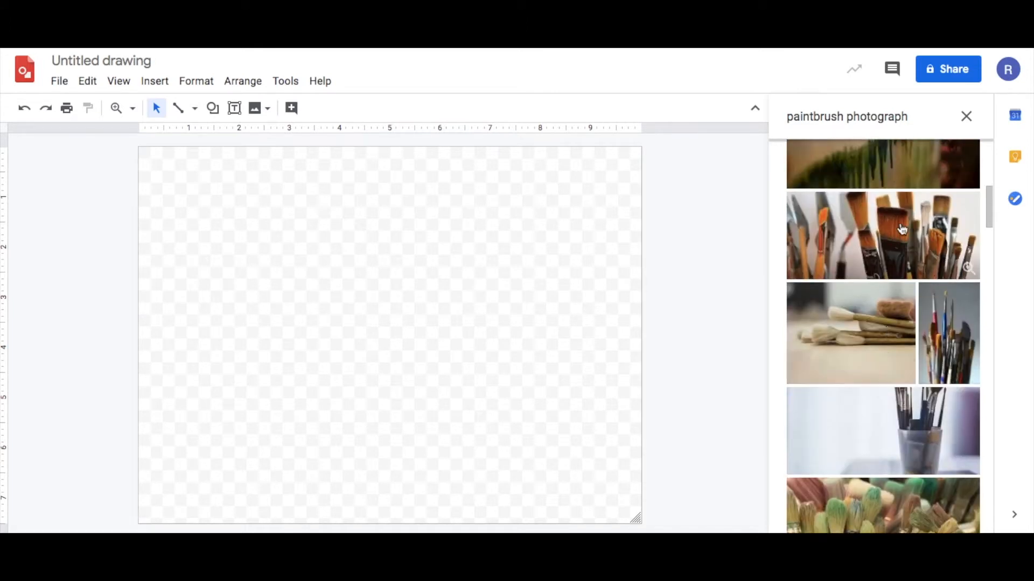
Step: Try adding the two photos below to the selection, and insert only the wide photo of upright orange-bristled brushes
{"action": "left_click", "coordinate": [902, 230]}
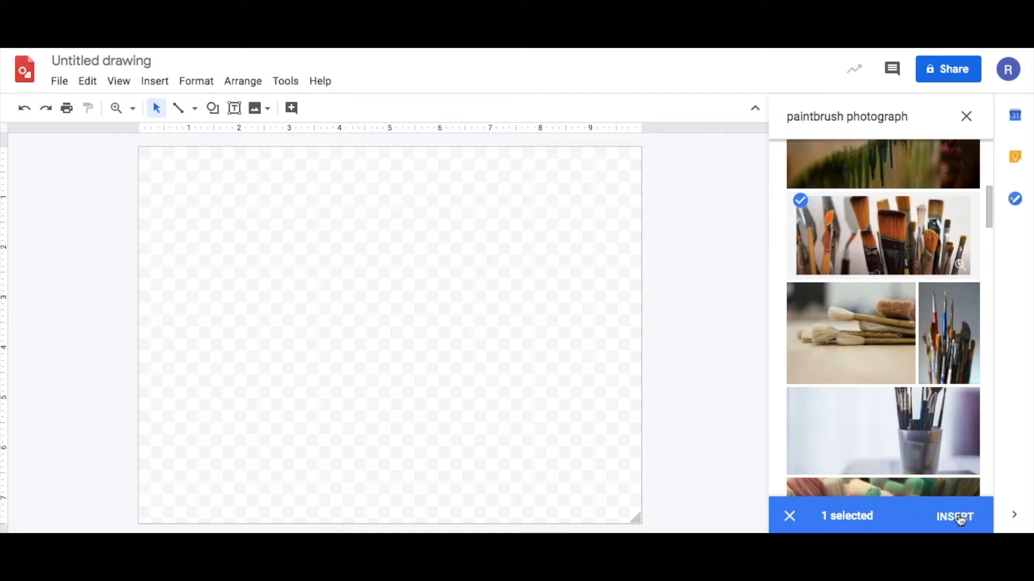
{"action": "left_click", "coordinate": [858, 375]}
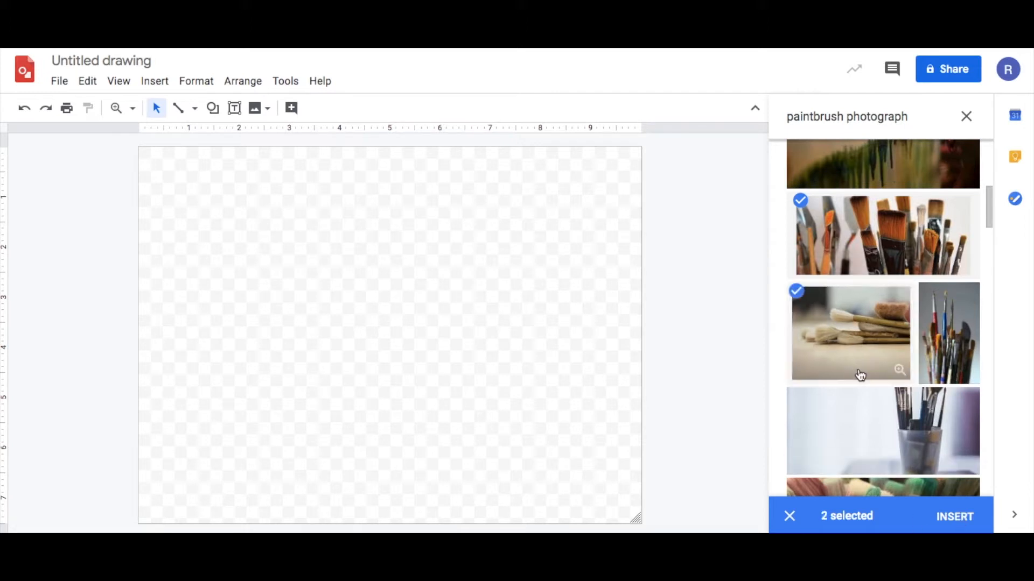
{"action": "left_click", "coordinate": [943, 339]}
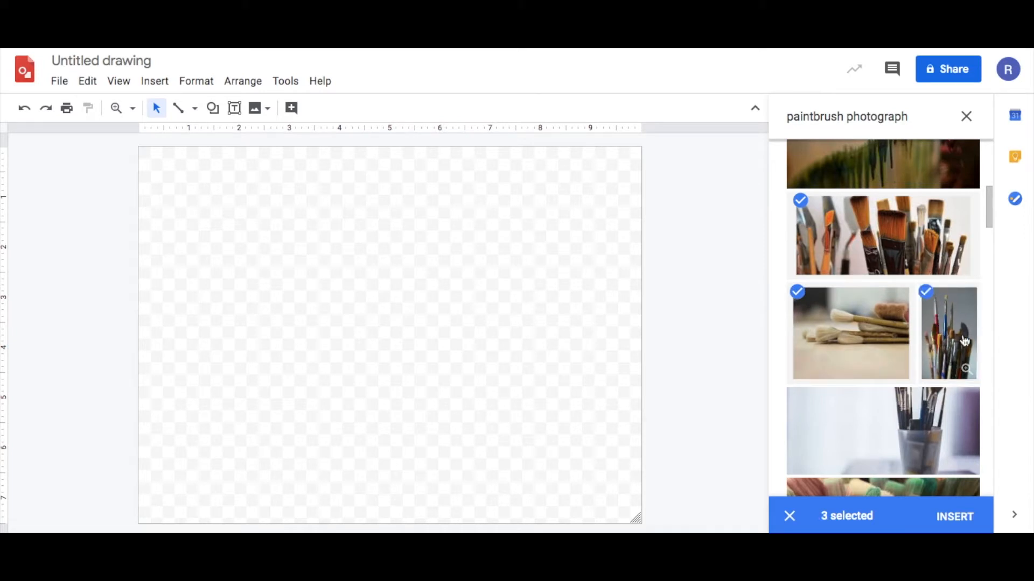
{"action": "left_click", "coordinate": [955, 318]}
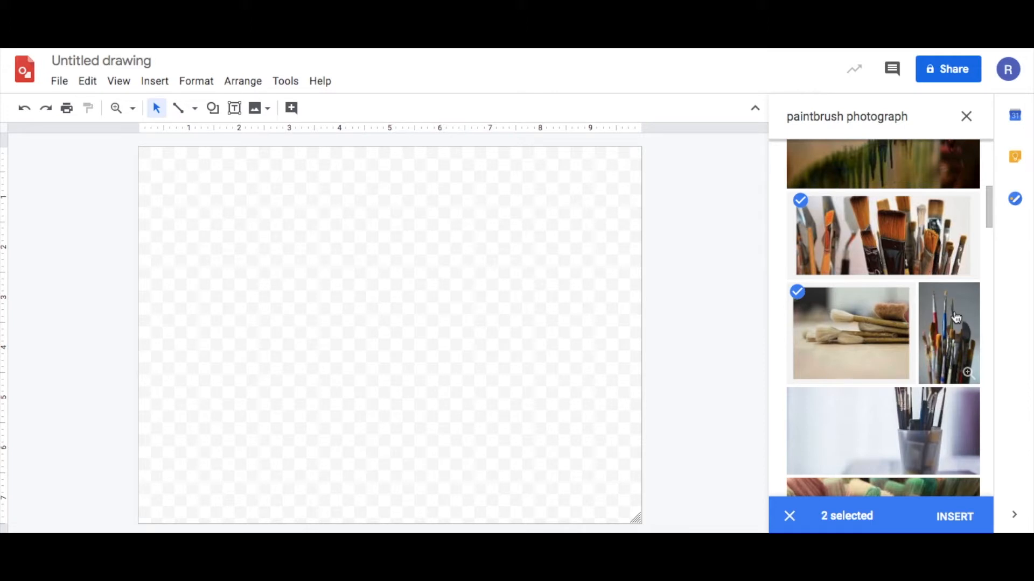
{"action": "left_click", "coordinate": [835, 314]}
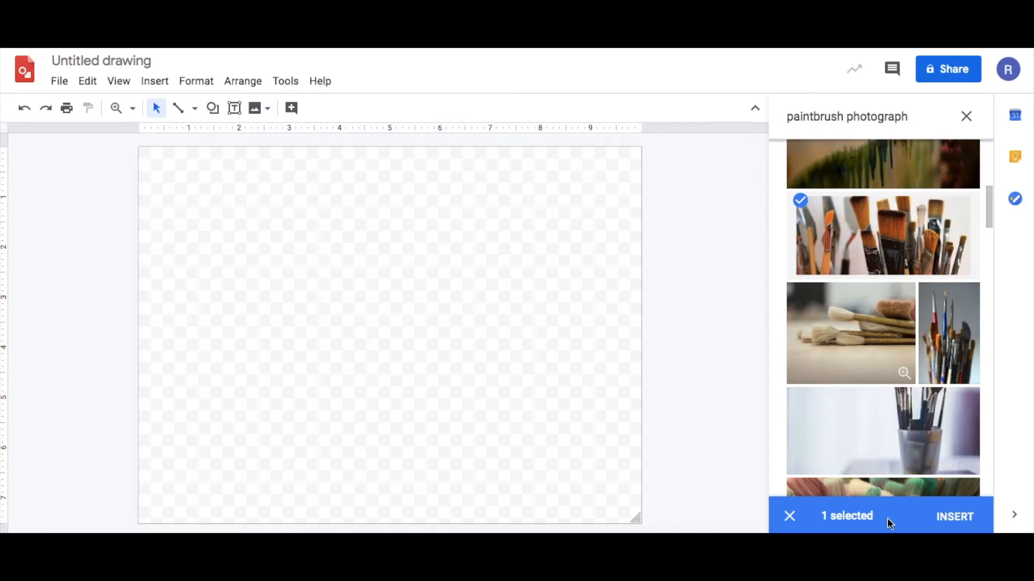
{"action": "left_click", "coordinate": [955, 518]}
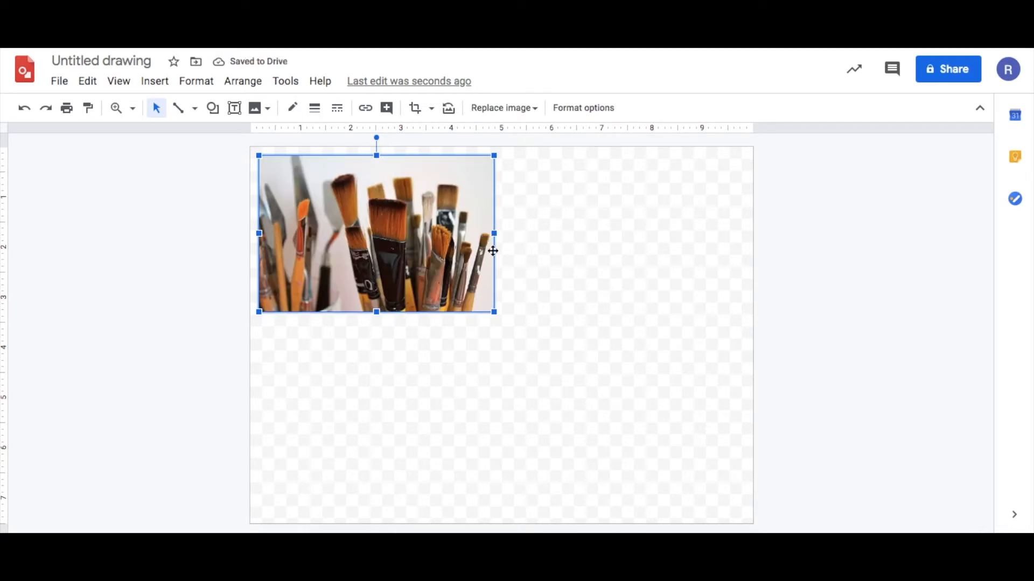
Step: Move the photo to the canvas centre and enlarge it proportionally towards the upper right, to about 9 on the horizontal ruler
{"action": "mouse_move", "coordinate": [406, 228]}
{"action": "left_mouse_down"}
{"action": "mouse_move", "coordinate": [526, 314]}
{"action": "mouse_move", "coordinate": [501, 325]}
{"action": "mouse_move", "coordinate": [496, 307]}
{"action": "mouse_move", "coordinate": [552, 337]}
{"action": "mouse_move", "coordinate": [528, 323]}
{"action": "mouse_move", "coordinate": [534, 333]}
{"action": "mouse_move", "coordinate": [517, 303]}
{"action": "mouse_move", "coordinate": [514, 335]}
{"action": "left_mouse_up"}
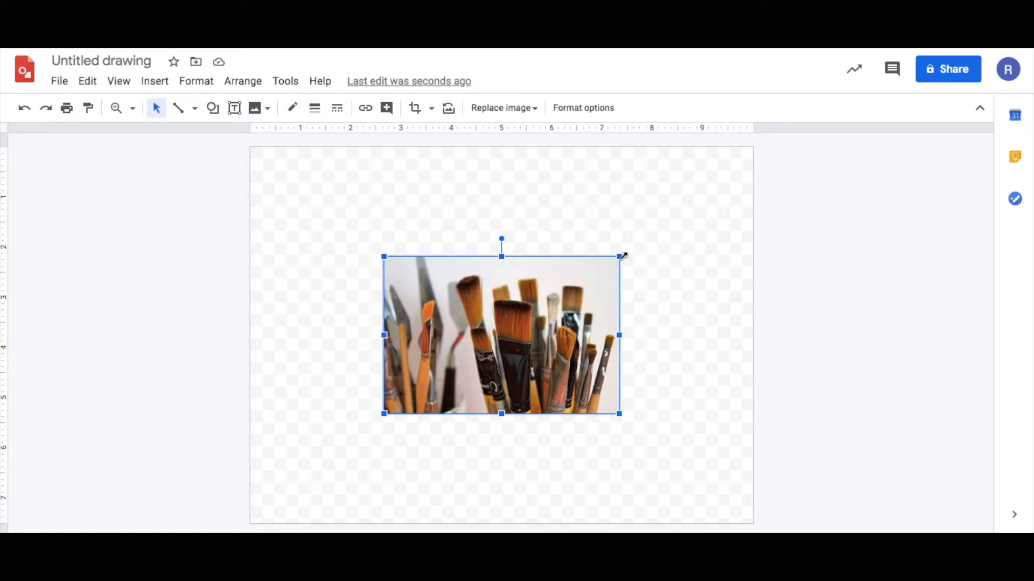
{"action": "left_click_drag", "start_coordinate": [618, 255], "coordinate": [700, 202]}
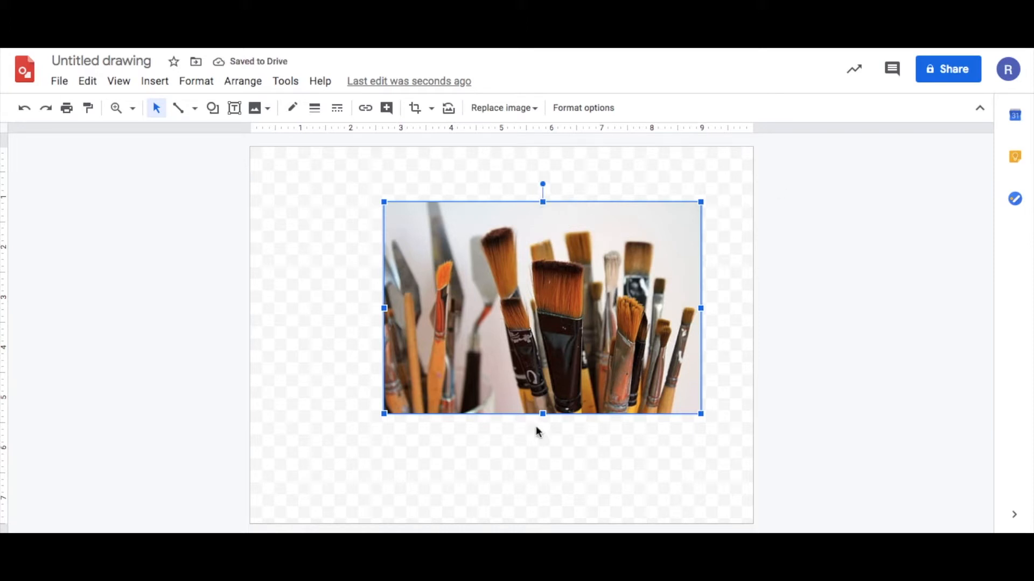
Step: Try stretching the photo's bottom edge down close to the canvas's lower edge, and undo the stretch
{"action": "left_click_drag", "start_coordinate": [543, 414], "coordinate": [549, 505]}
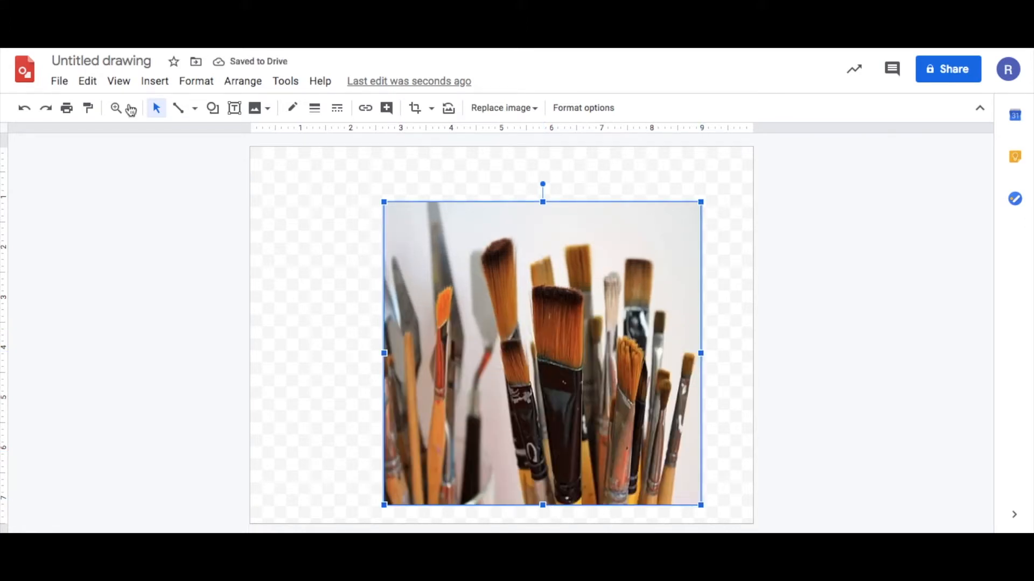
{"action": "left_click", "coordinate": [91, 85]}
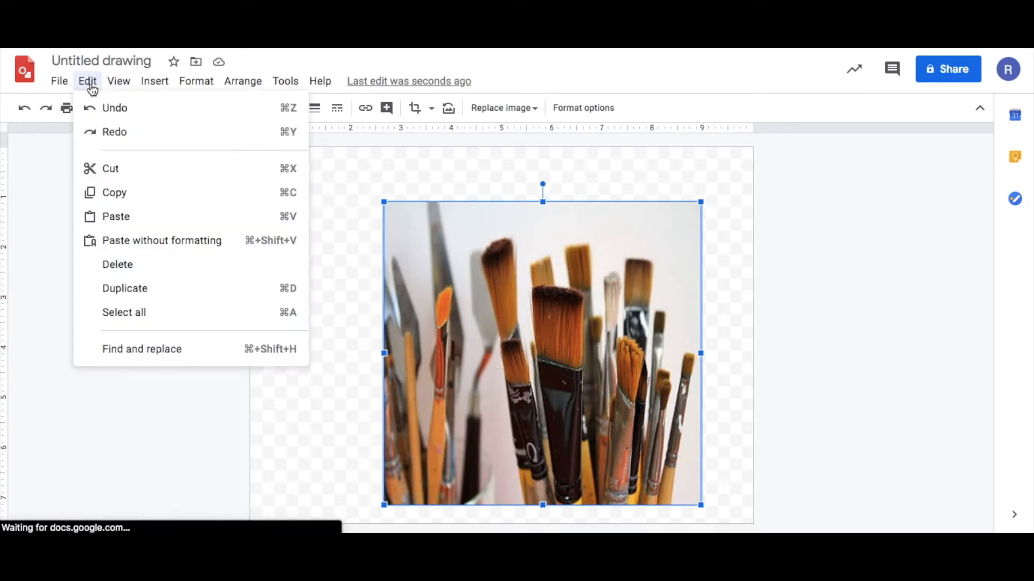
{"action": "left_click", "coordinate": [110, 108]}
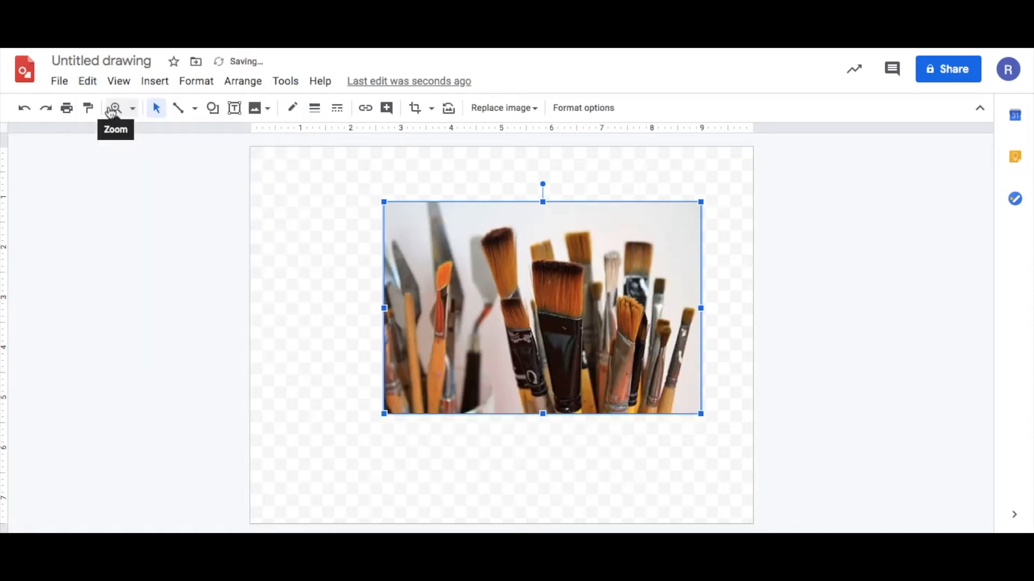
Step: Try stretching the photo's left edge out close to the canvas's left edge, and undo the widening
{"action": "left_click", "coordinate": [319, 386]}
{"action": "left_click", "coordinate": [468, 308]}
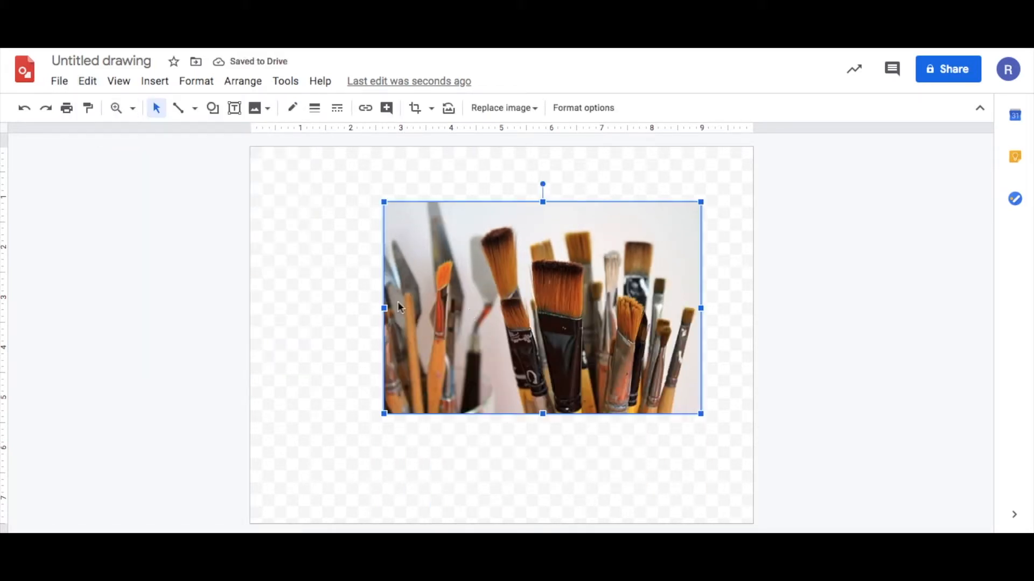
{"action": "left_click_drag", "start_coordinate": [384, 308], "coordinate": [270, 311]}
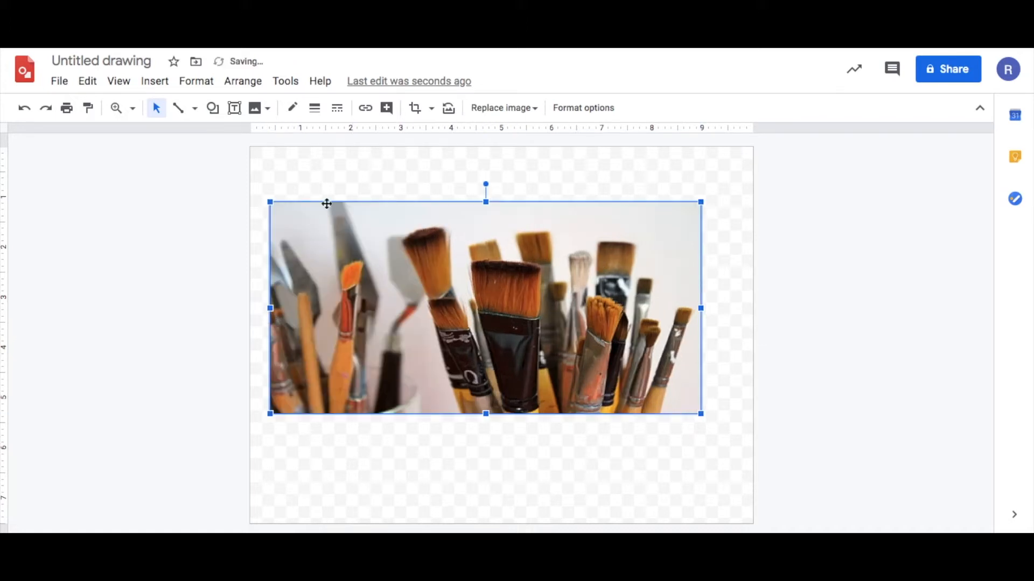
{"action": "left_click", "coordinate": [25, 108]}
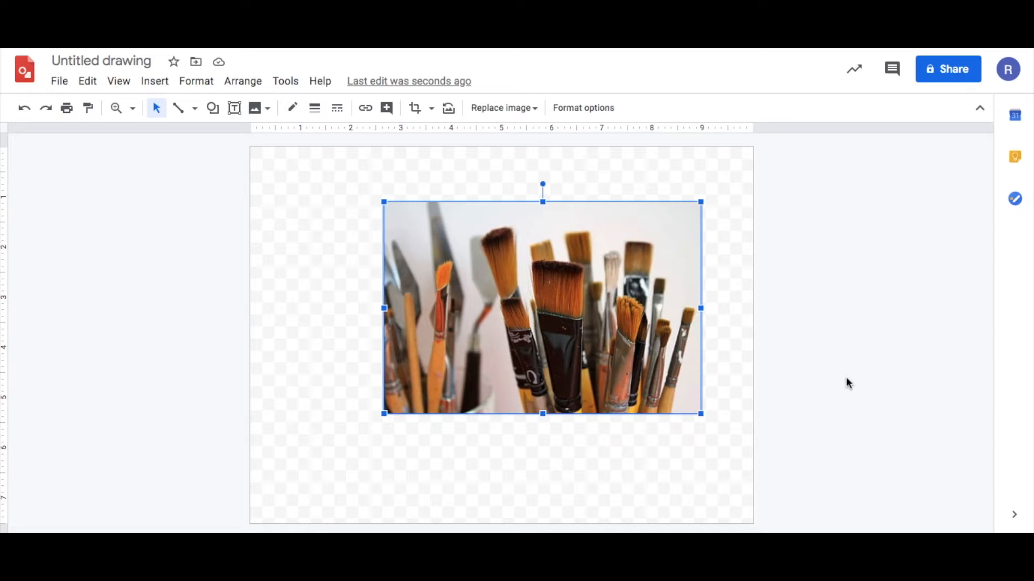
Step: Give the photo a magenta border with a weight of 24px
{"action": "left_click", "coordinate": [291, 109]}
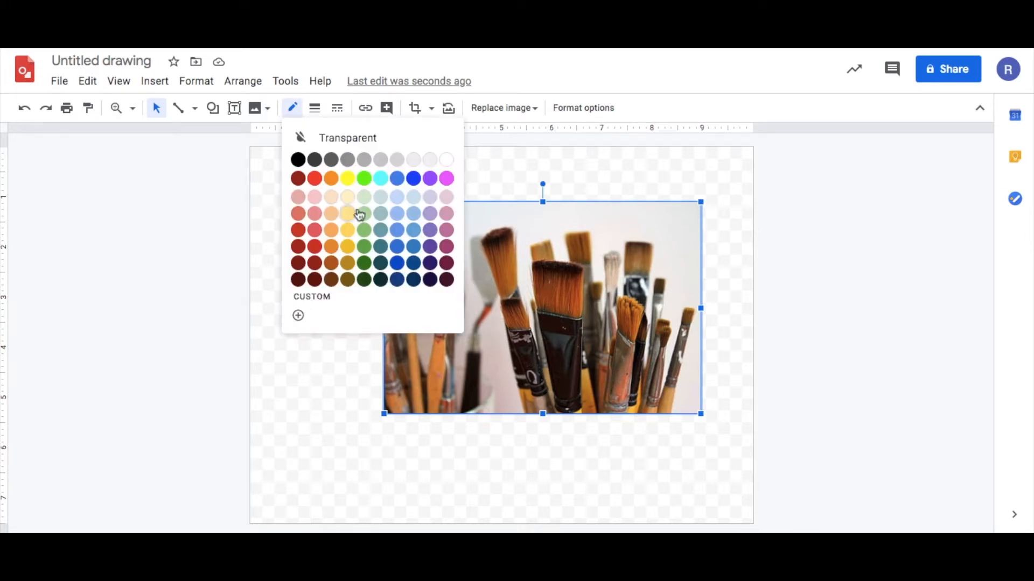
{"action": "left_click", "coordinate": [447, 182]}
{"action": "left_click", "coordinate": [314, 112]}
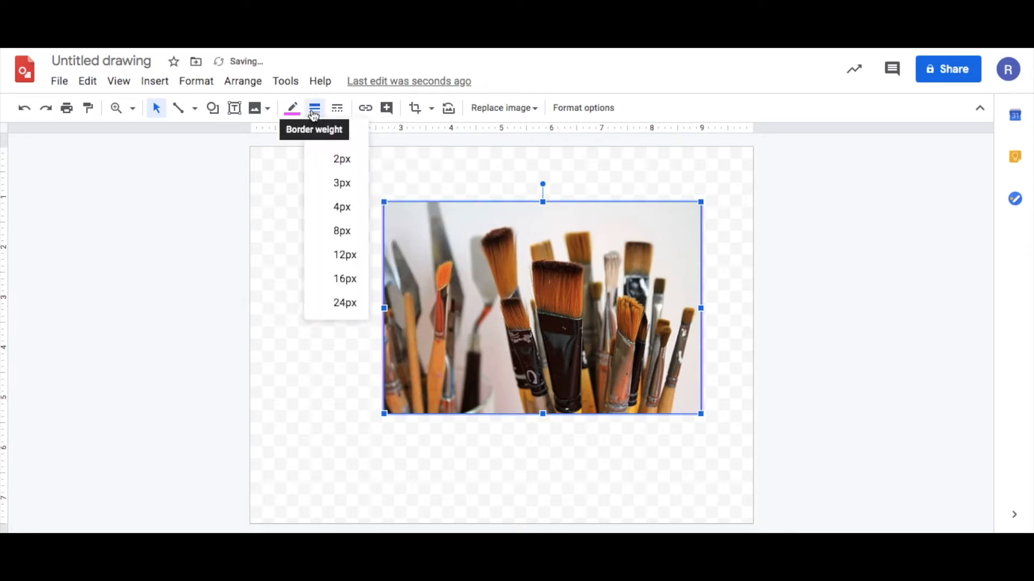
{"action": "left_click", "coordinate": [334, 303]}
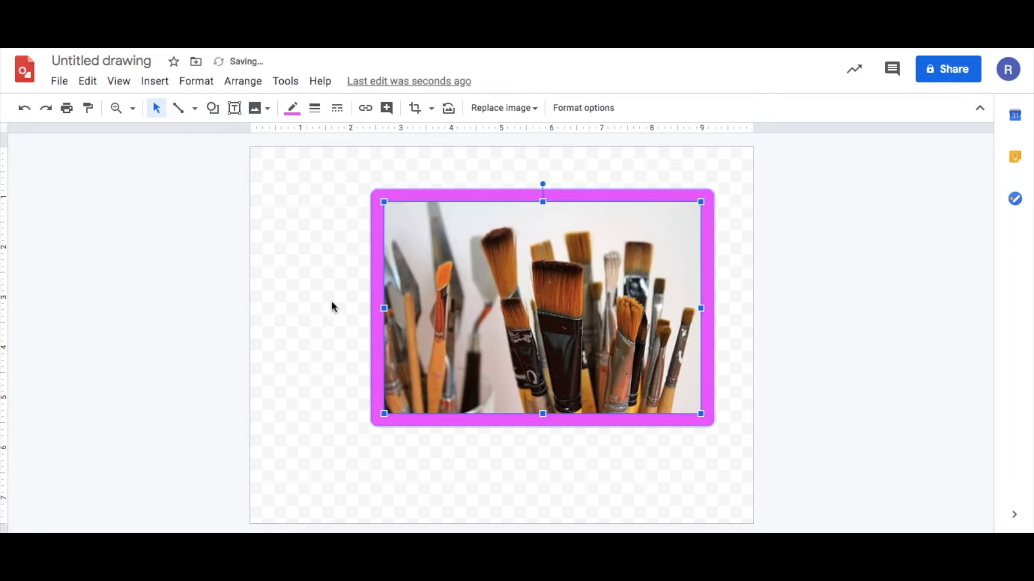
Step: Change the photo's border to the long-dash style and deselect the photo
{"action": "left_click", "coordinate": [338, 108]}
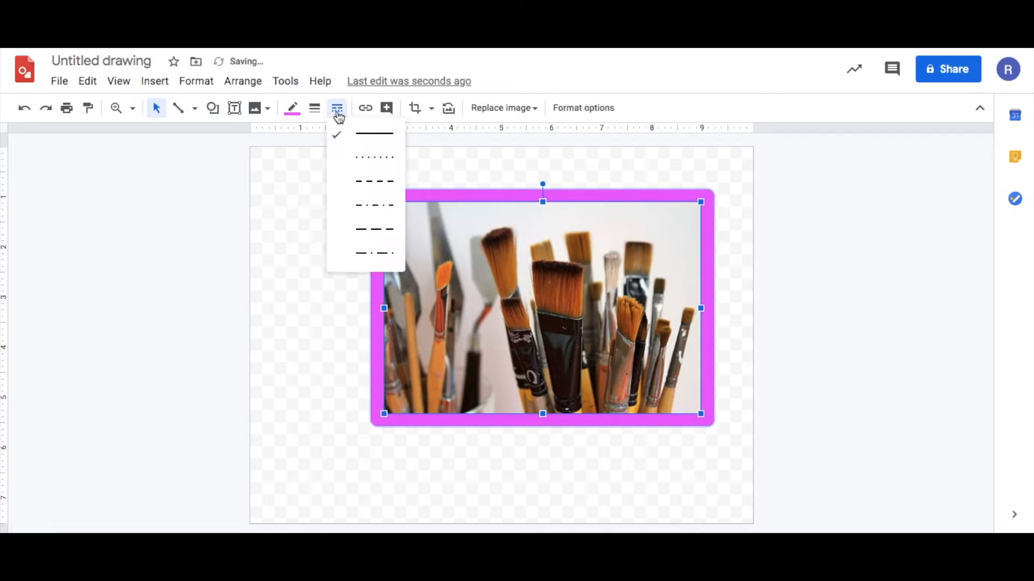
{"action": "left_click", "coordinate": [373, 238]}
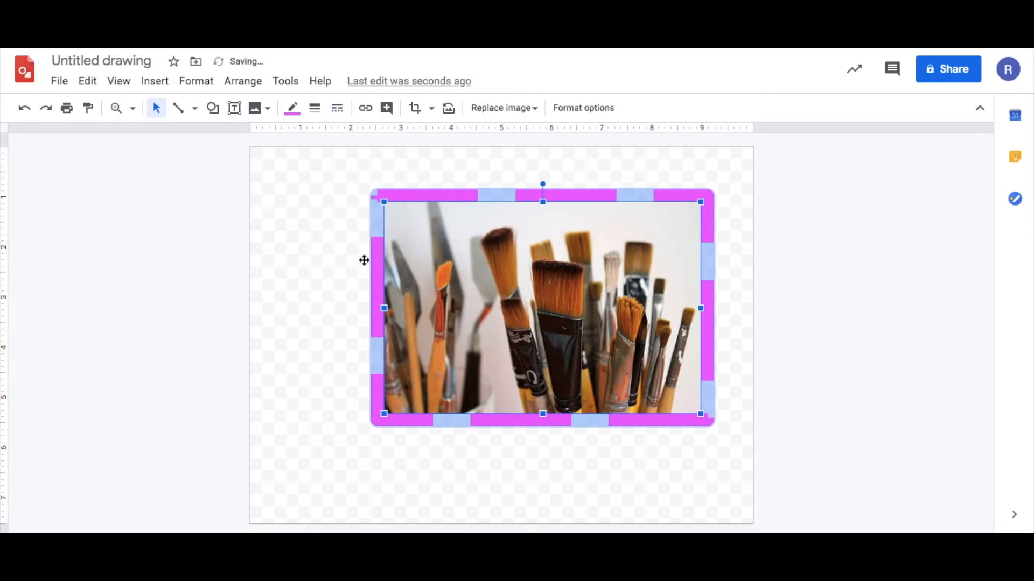
{"action": "left_click", "coordinate": [284, 248]}
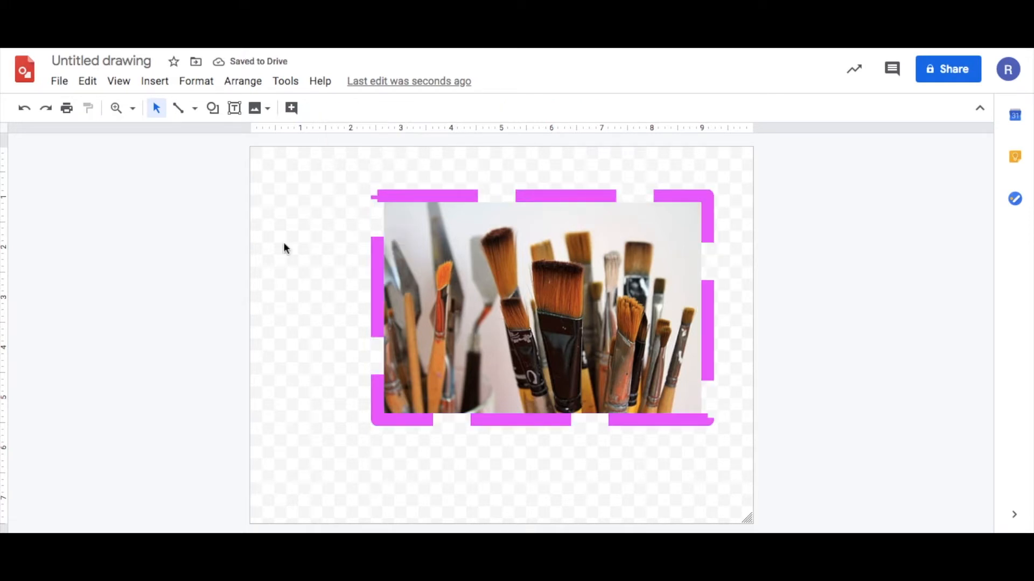
Step: Remove the photo's magenta dashed border by making the border color transparent
{"action": "left_click", "coordinate": [491, 281]}
{"action": "left_click", "coordinate": [291, 109]}
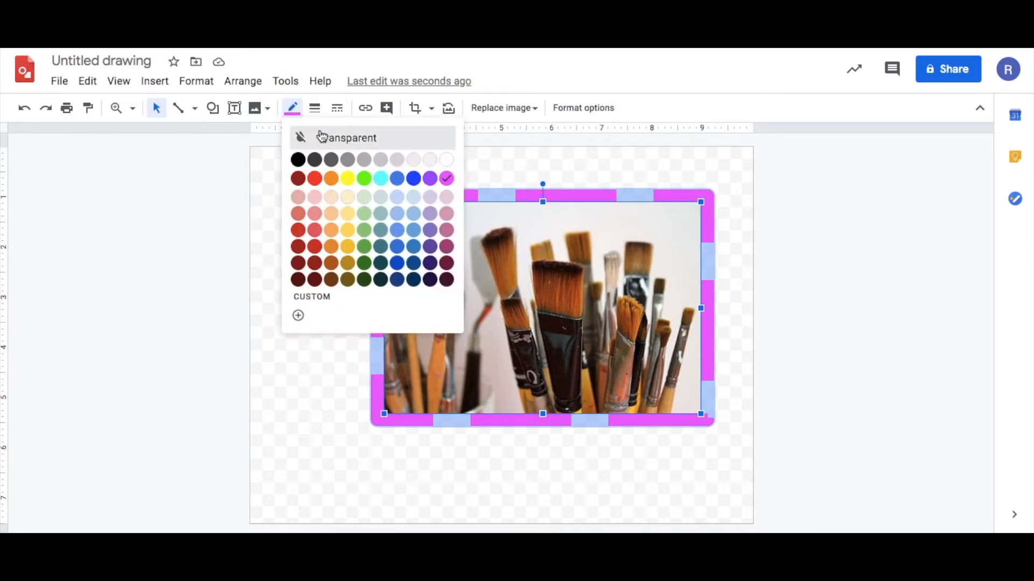
{"action": "left_click", "coordinate": [321, 136]}
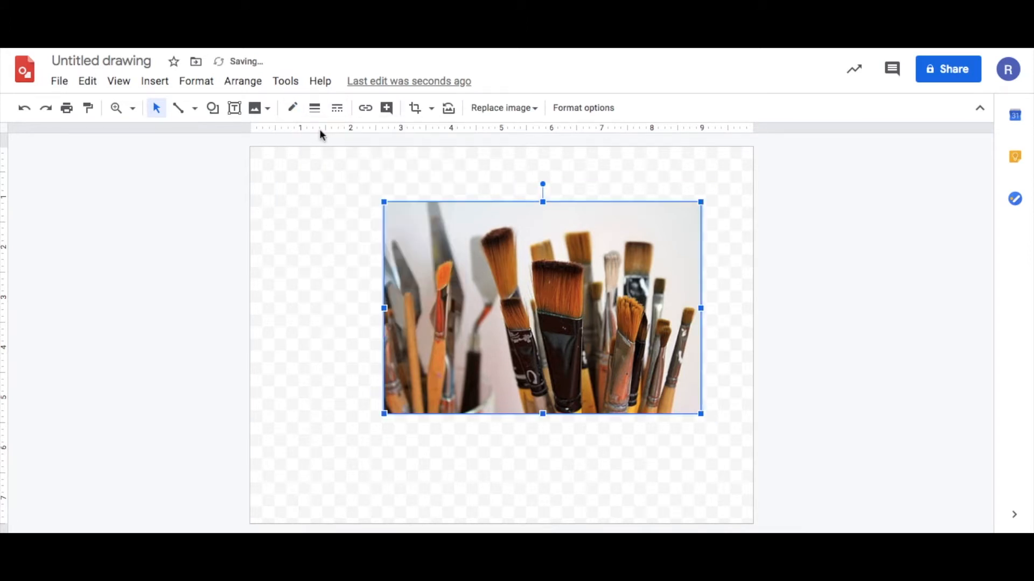
{"action": "left_click", "coordinate": [388, 109]}
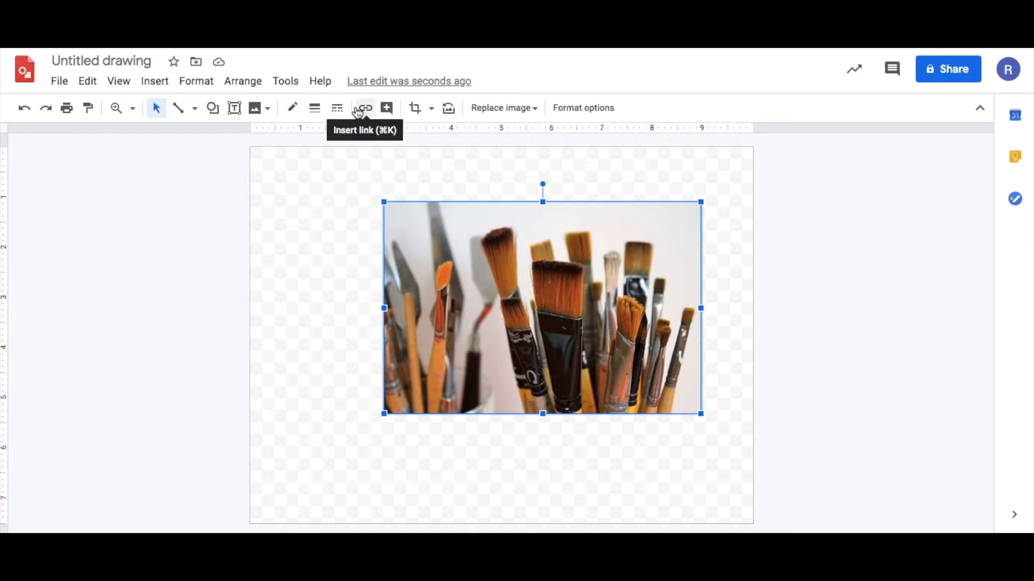
Step: Try cropping away the right third of the photo, and restore the crop frame to the full photo
{"action": "left_click", "coordinate": [415, 114]}
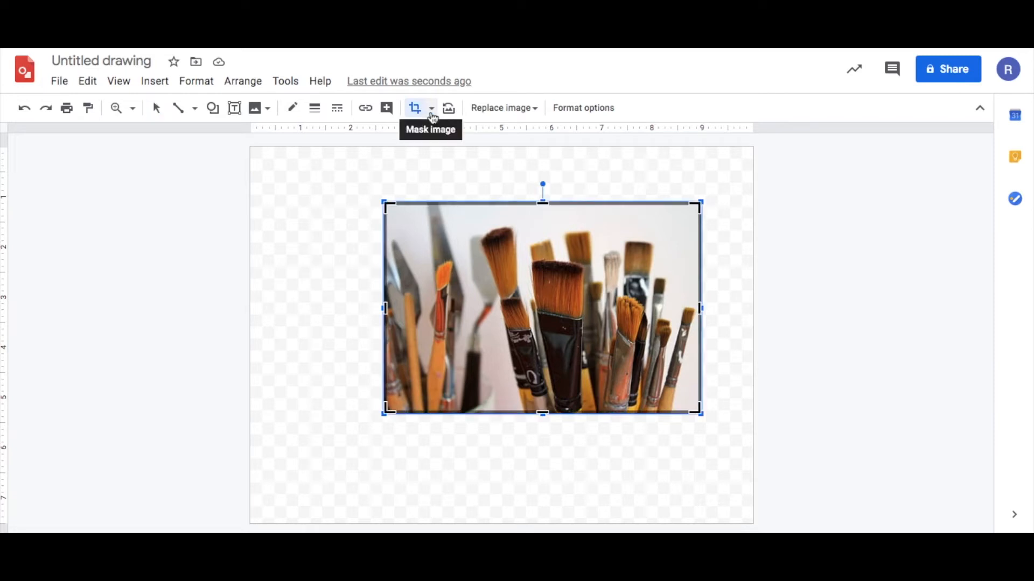
{"action": "left_click", "coordinate": [432, 111]}
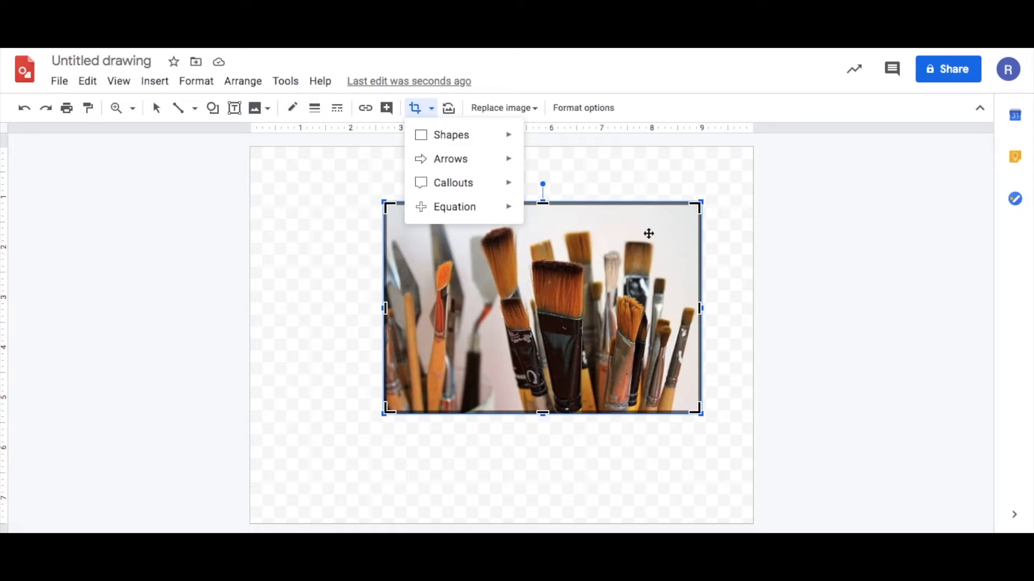
{"action": "left_click", "coordinate": [339, 376]}
{"action": "left_click", "coordinate": [415, 108]}
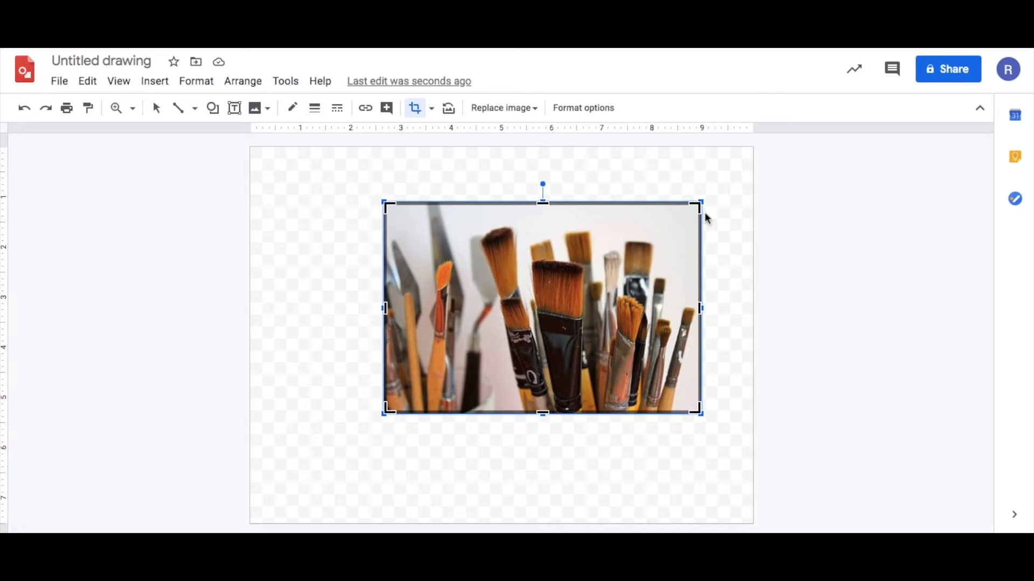
{"action": "left_click_drag", "start_coordinate": [701, 204], "coordinate": [593, 207]}
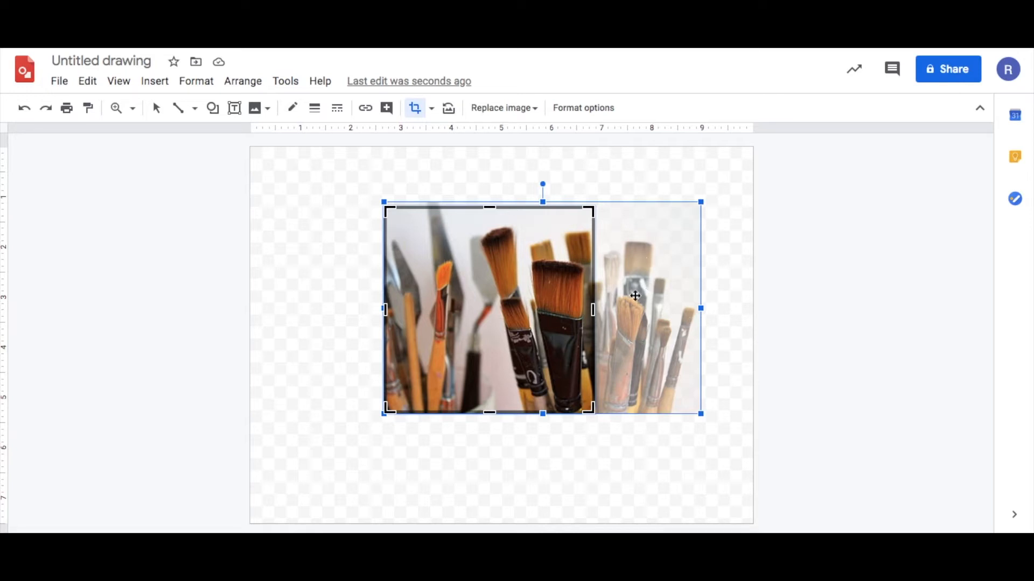
{"action": "left_click", "coordinate": [591, 210]}
{"action": "left_click_drag", "start_coordinate": [592, 210], "coordinate": [701, 201]}
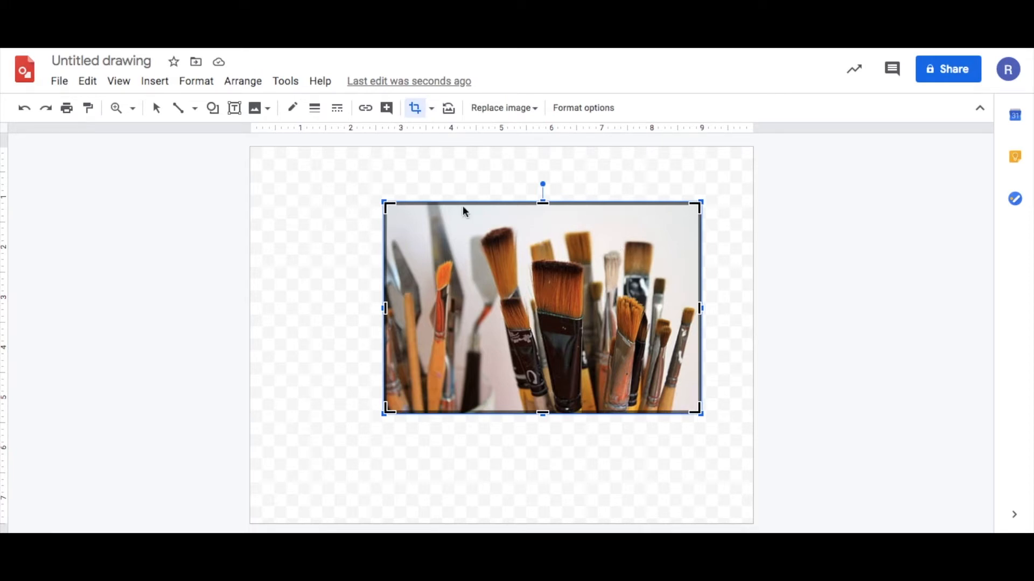
Step: Mask the paintbrush photo with the heart shape
{"action": "left_click", "coordinate": [432, 110]}
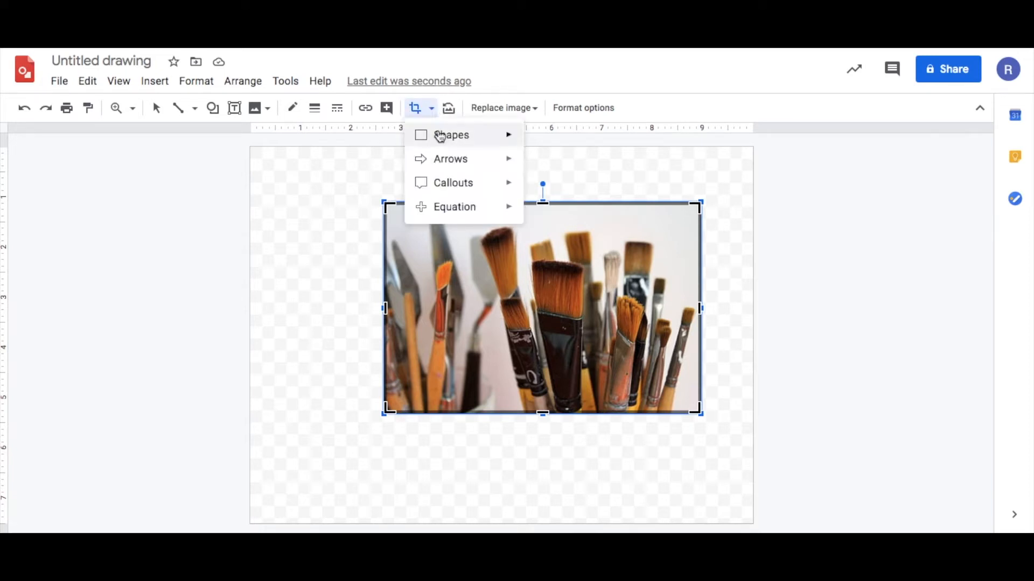
{"action": "mouse_move", "coordinate": [444, 205]}
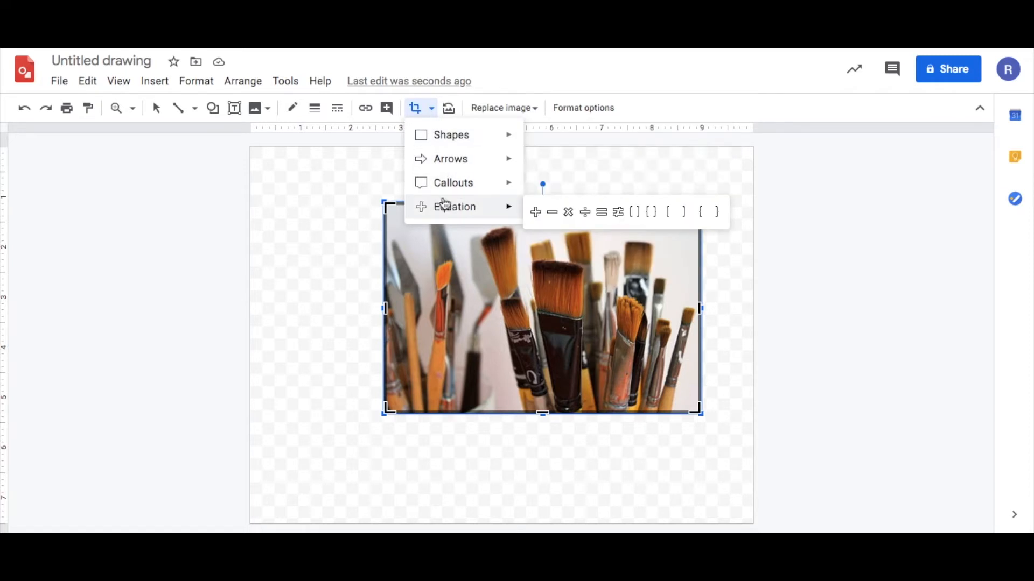
{"action": "mouse_move", "coordinate": [458, 144]}
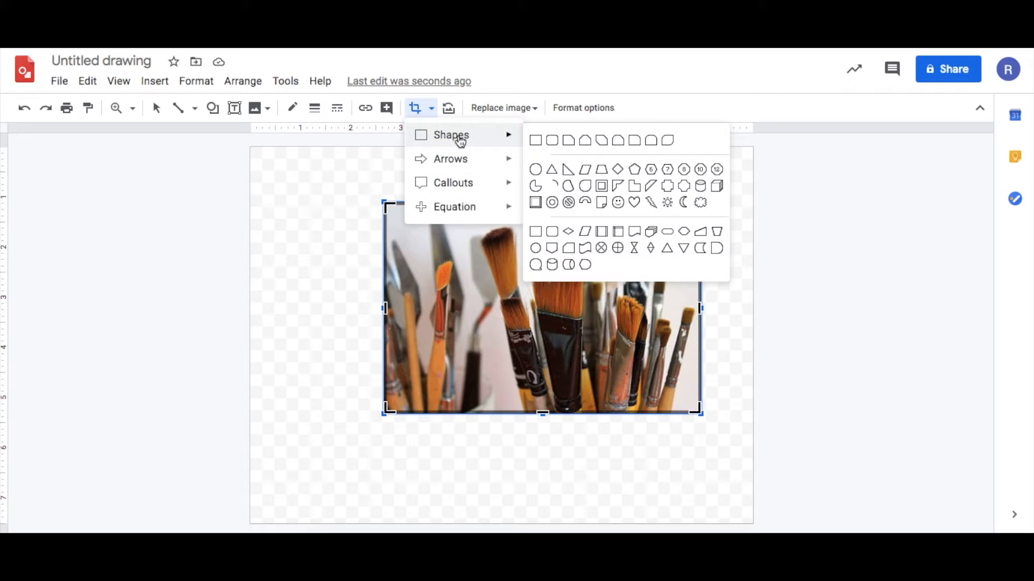
{"action": "left_click", "coordinate": [634, 202]}
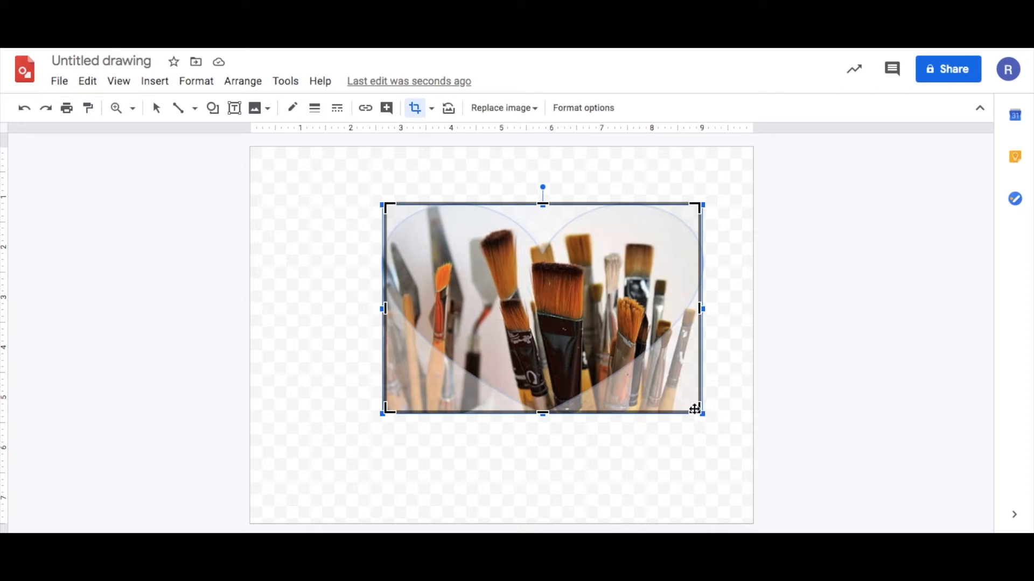
Step: Shrink the heart mask toward the photo's upper-left corner, and reposition and enlarge the photo behind it
{"action": "left_click_drag", "start_coordinate": [697, 410], "coordinate": [620, 366]}
{"action": "left_click_drag", "start_coordinate": [506, 281], "coordinate": [555, 319]}
{"action": "left_click_drag", "start_coordinate": [662, 375], "coordinate": [563, 318]}
{"action": "left_click_drag", "start_coordinate": [636, 390], "coordinate": [761, 501]}
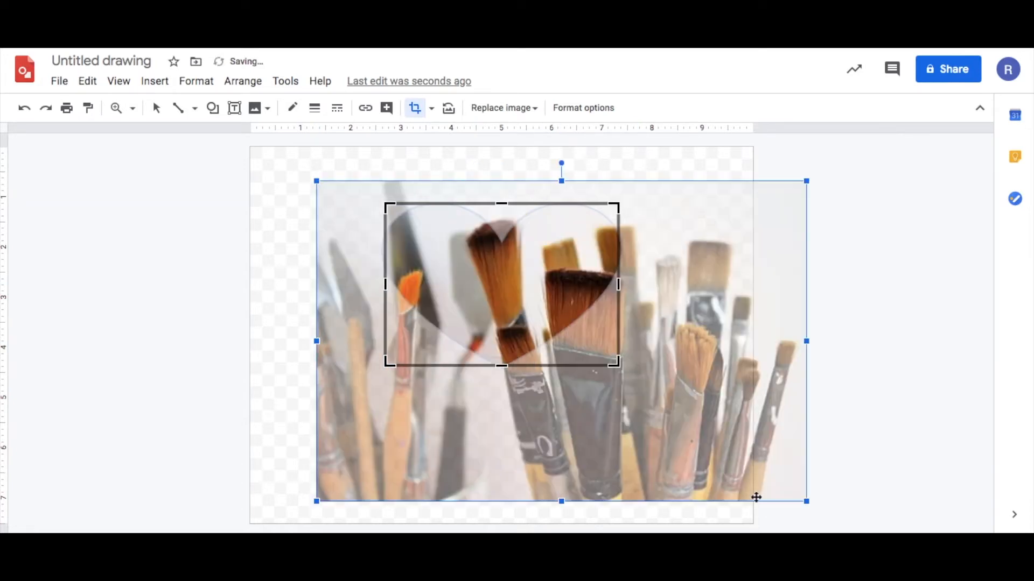
Step: Extend the heart mask toward the canvas's lower-right corner, shift the photo left behind it, and apply the crop
{"action": "left_click_drag", "start_coordinate": [704, 452], "coordinate": [588, 430]}
{"action": "left_click_drag", "start_coordinate": [688, 457], "coordinate": [745, 500]}
{"action": "left_click_drag", "start_coordinate": [583, 364], "coordinate": [564, 349]}
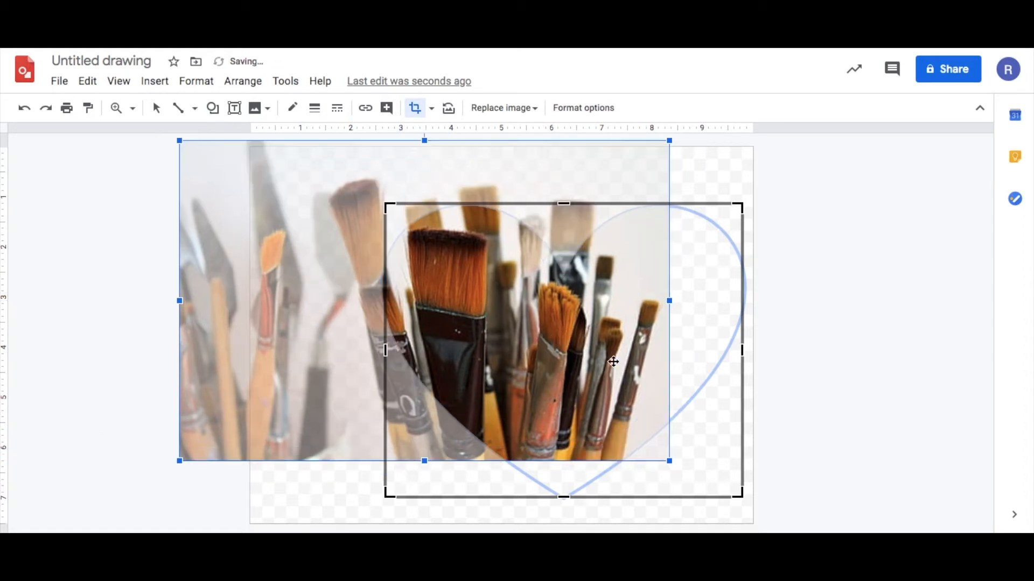
{"action": "key", "text": "Return"}
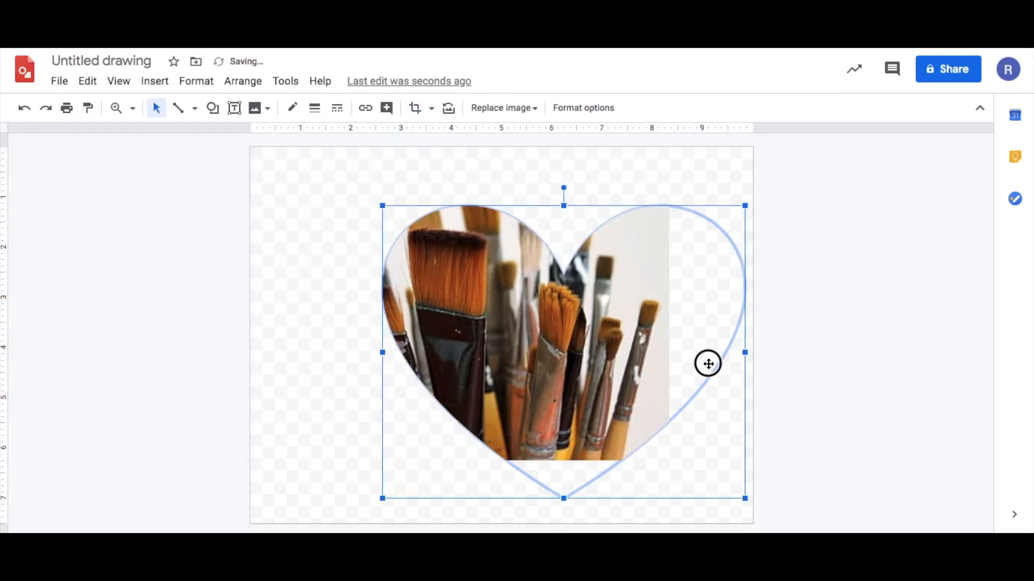
Step: Try moving the heart-shaped photo to the canvas center, and undo that move and the last shift of the photo behind the mask
{"action": "left_click_drag", "start_coordinate": [648, 328], "coordinate": [587, 293]}
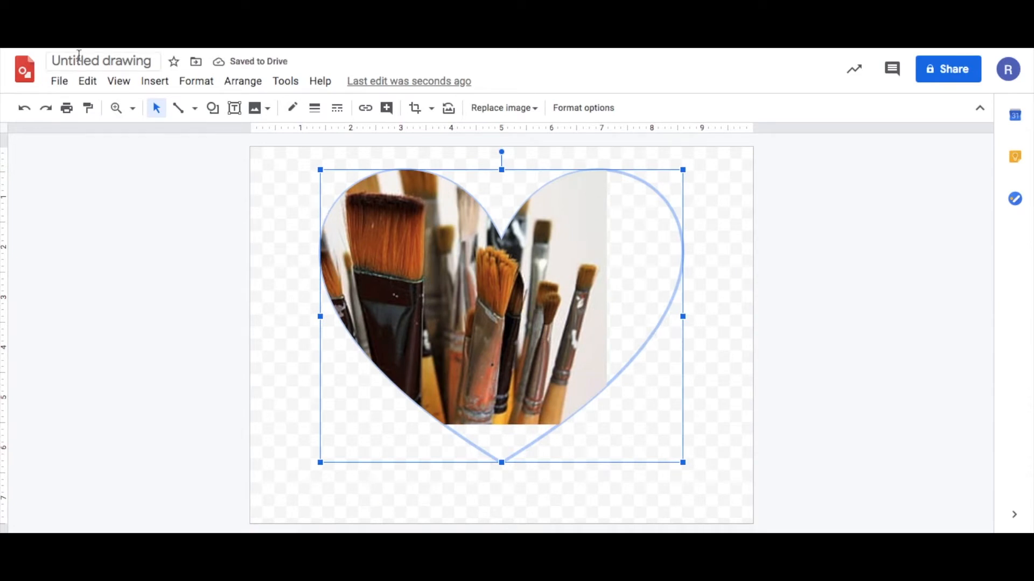
{"action": "left_click", "coordinate": [29, 112]}
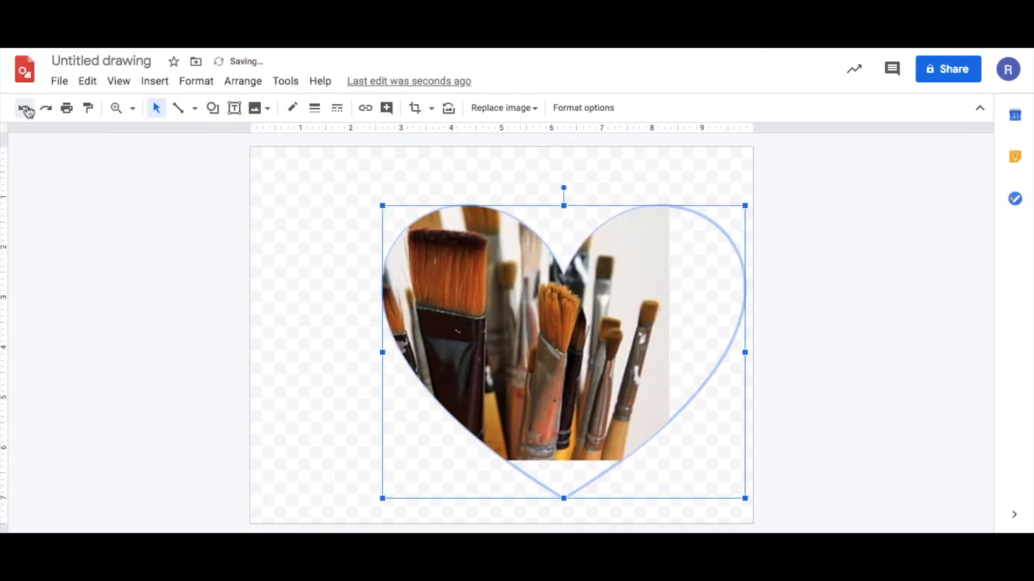
{"action": "left_click", "coordinate": [29, 112]}
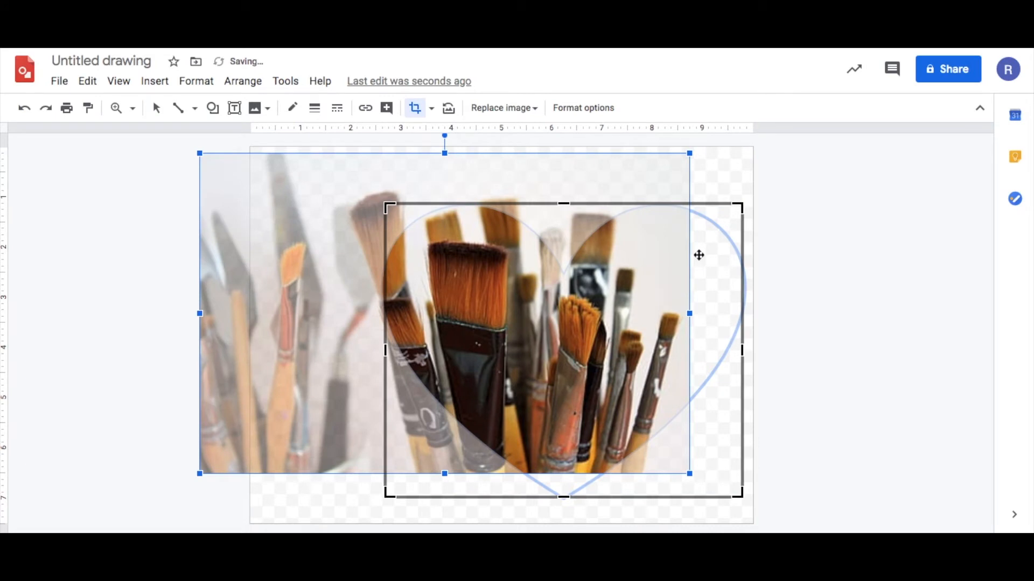
Step: Shift the photo to fill the heart mask, enlarge the mask to about 7.6 by 6.2 in from its upper-left corner, and apply it
{"action": "left_click_drag", "start_coordinate": [701, 242], "coordinate": [719, 253]}
{"action": "left_click_drag", "start_coordinate": [296, 235], "coordinate": [318, 274]}
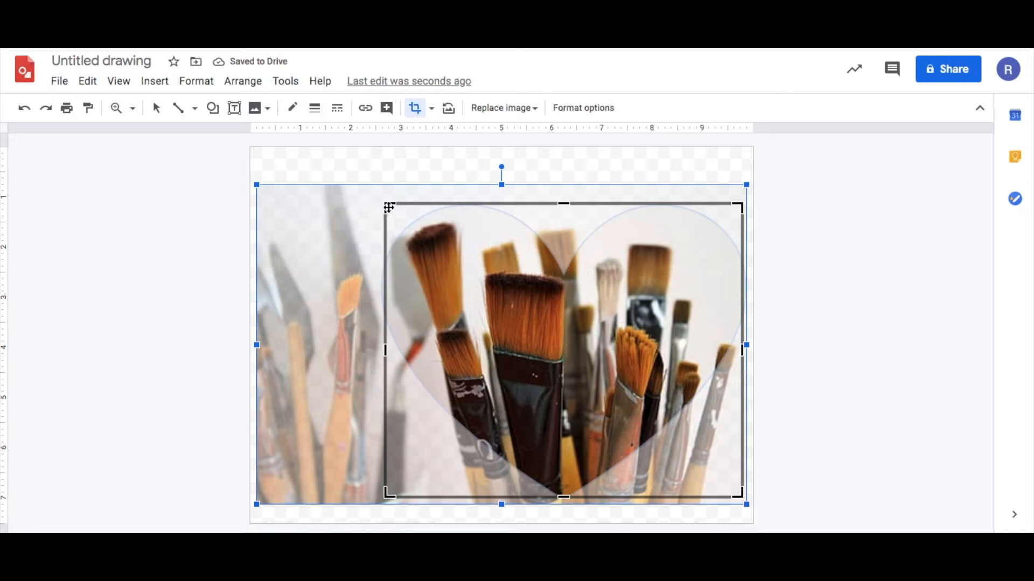
{"action": "left_click_drag", "start_coordinate": [389, 208], "coordinate": [366, 194]}
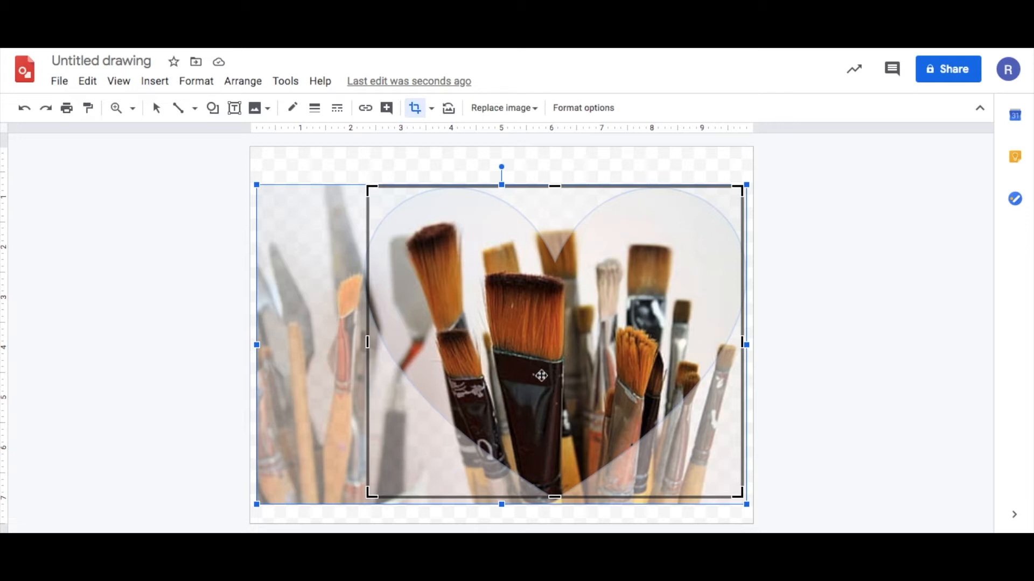
{"action": "key", "text": "Return"}
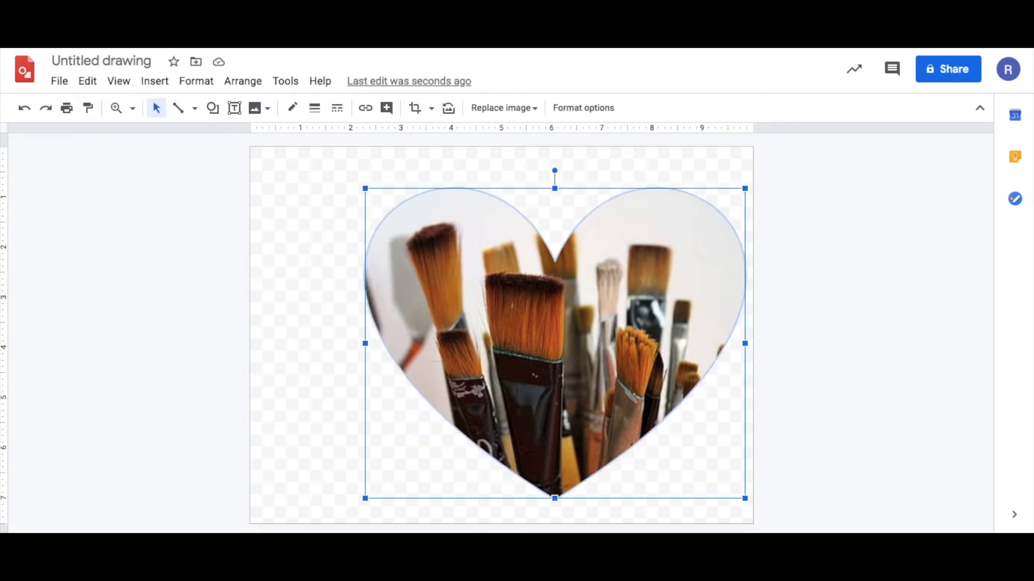
Step: Move the heart-shaped photo left to roughly the center of the canvas
{"action": "left_click", "coordinate": [143, 180]}
{"action": "left_click_drag", "start_coordinate": [560, 280], "coordinate": [495, 275]}
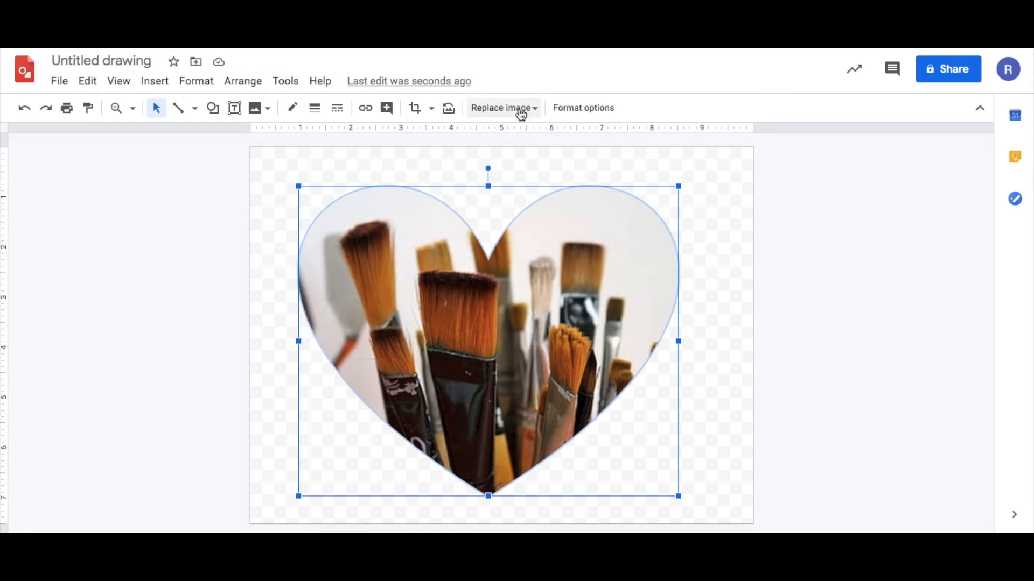
Step: Try resetting the heart-shaped image to its unmasked original, and undo the reset
{"action": "left_click", "coordinate": [449, 109]}
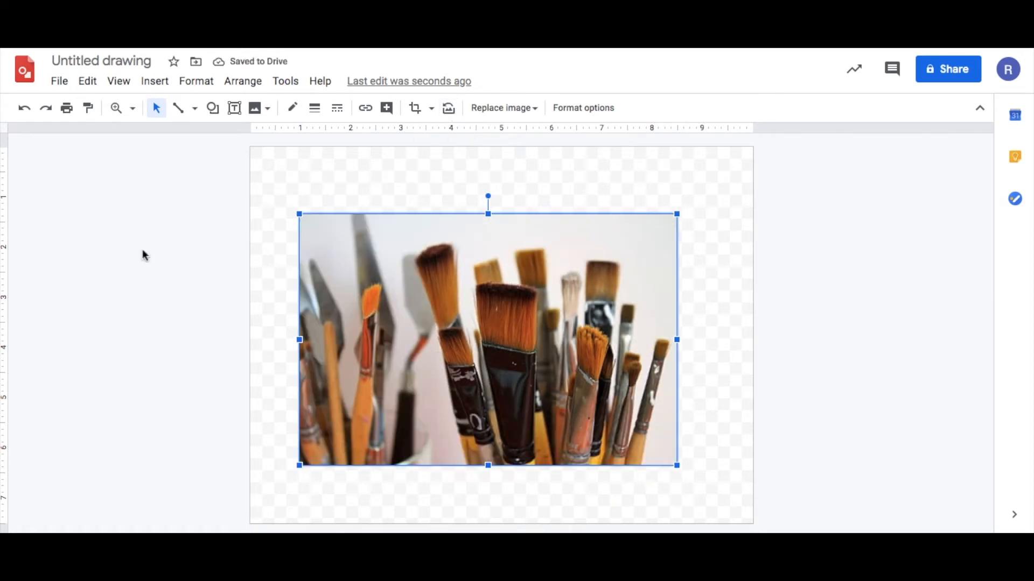
{"action": "left_click", "coordinate": [24, 108]}
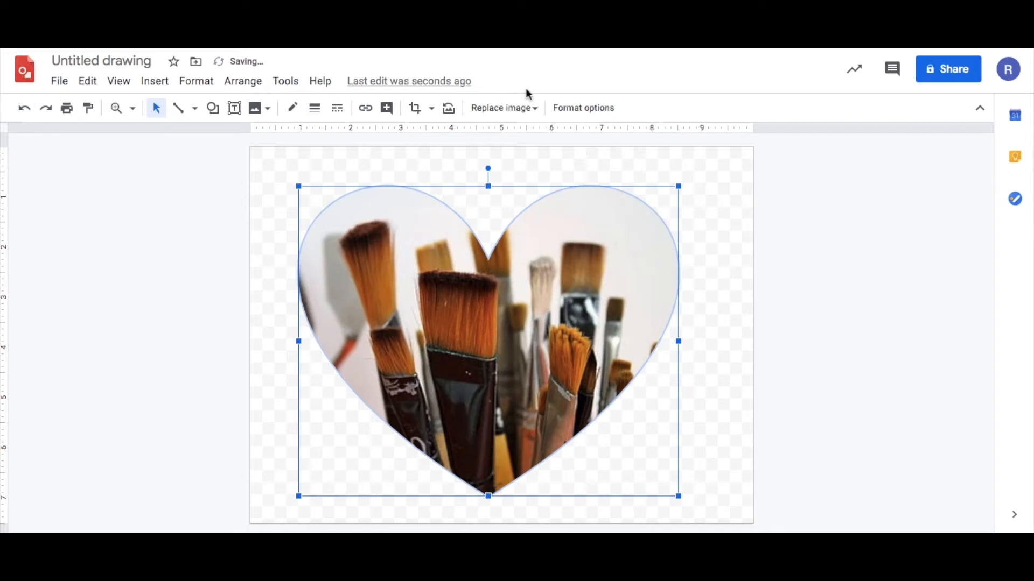
Step: Try replacing the heart-shaped photo with the first web search result for "paintbrush", and undo the replacement
{"action": "left_click", "coordinate": [518, 110]}
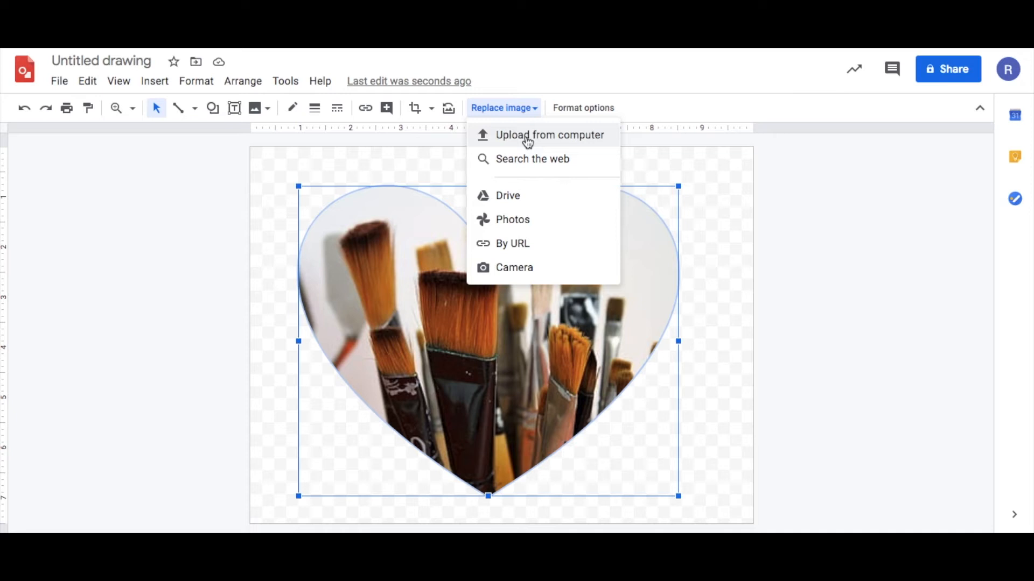
{"action": "left_click", "coordinate": [525, 167]}
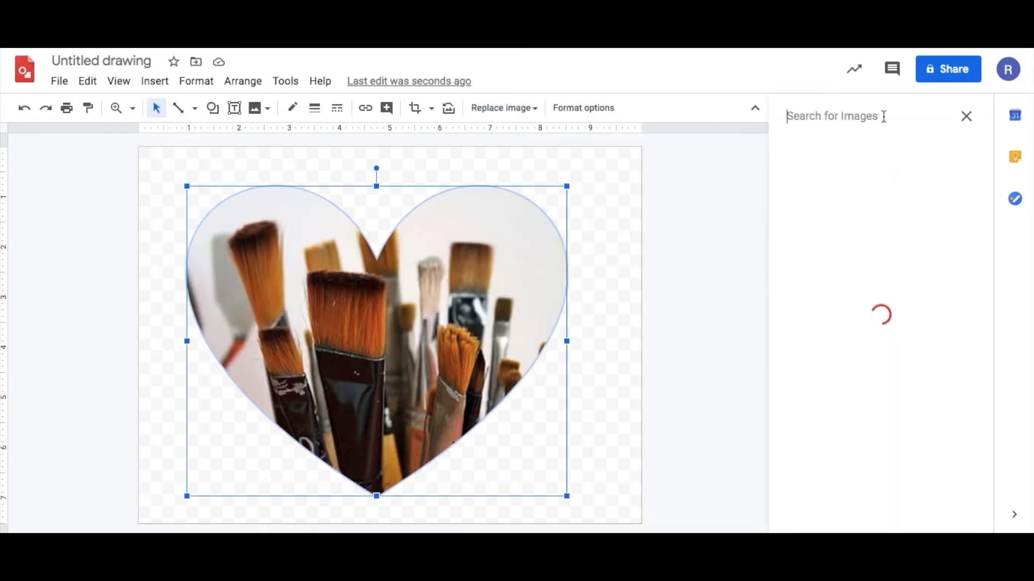
{"action": "type", "text": "paintbrush"}
{"action": "key", "text": "Return"}
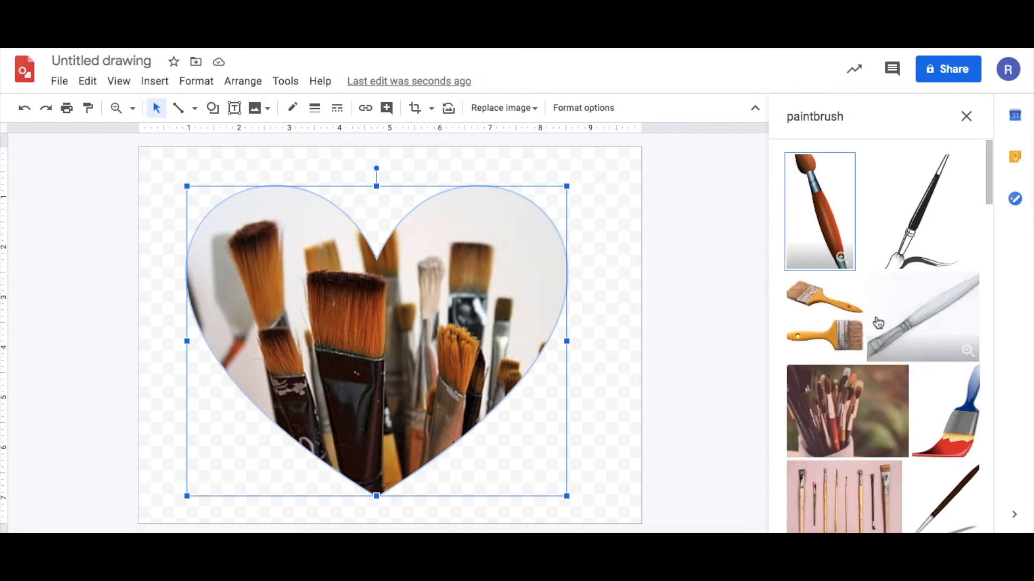
{"action": "double_click", "coordinate": [833, 212]}
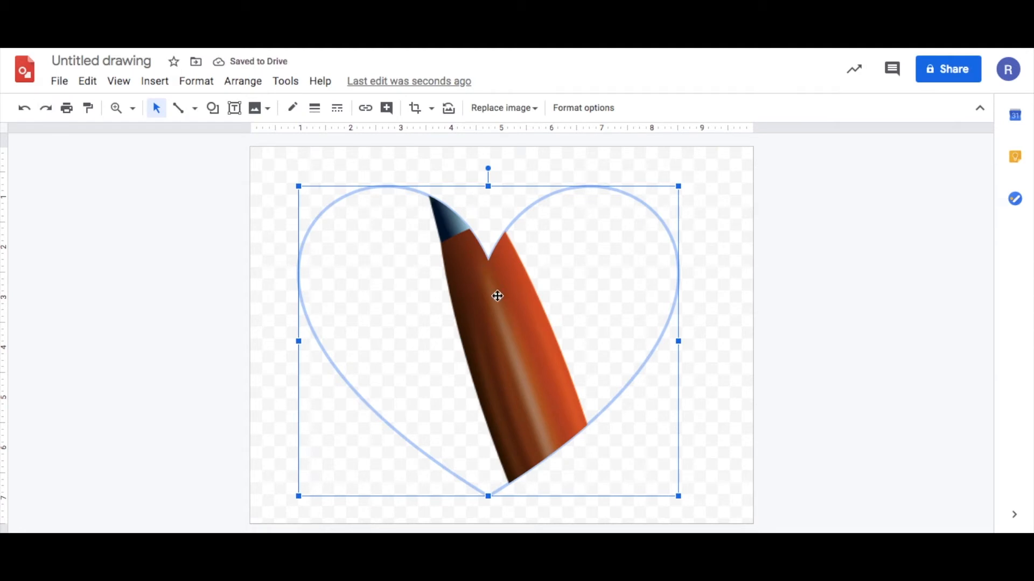
{"action": "left_click", "coordinate": [24, 109]}
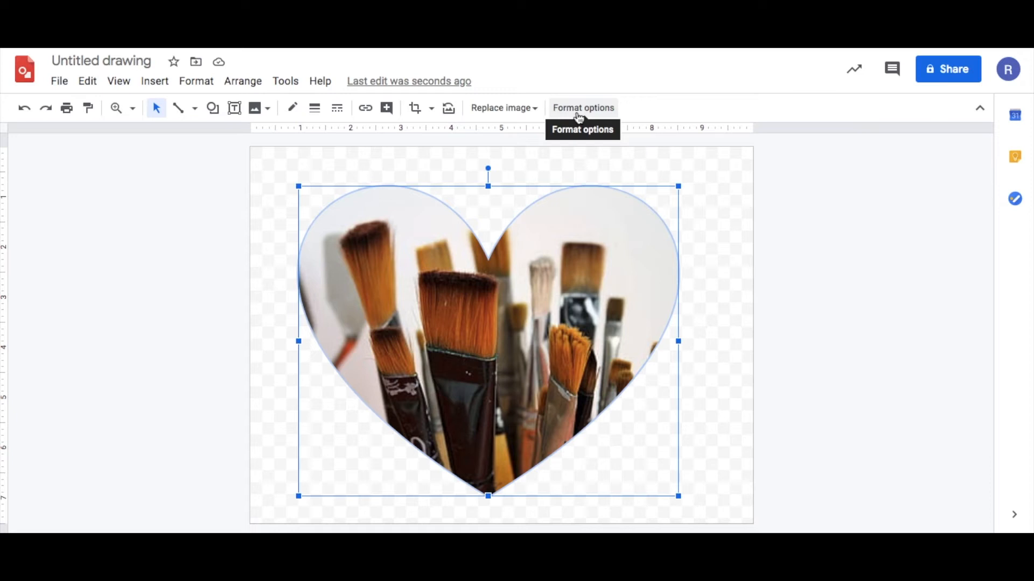
Step: In the size and rotation format options, try widening the heart-shaped photo to 8.07 in, and return its width to 7.57 in
{"action": "left_click", "coordinate": [579, 115]}
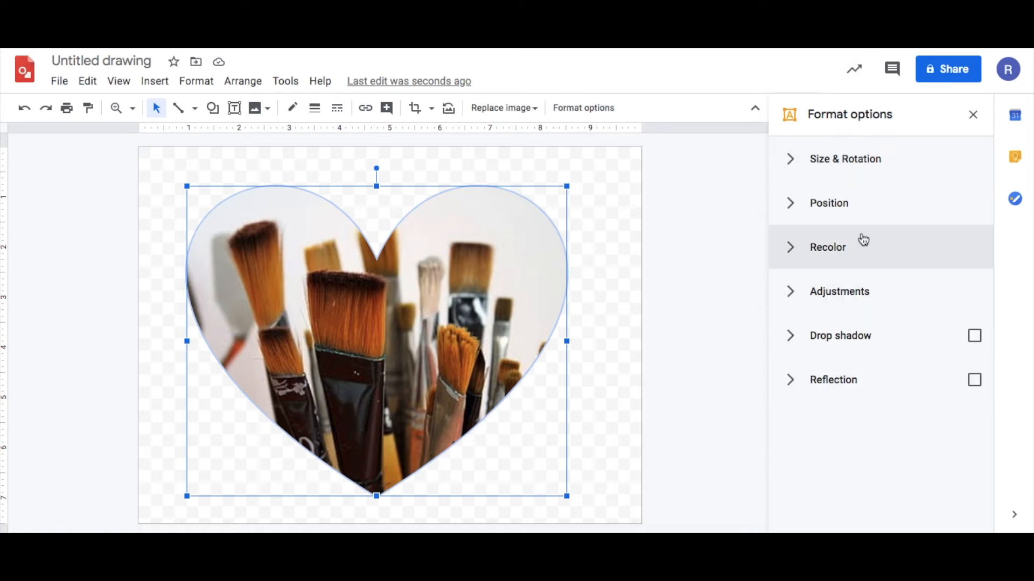
{"action": "left_click", "coordinate": [857, 163]}
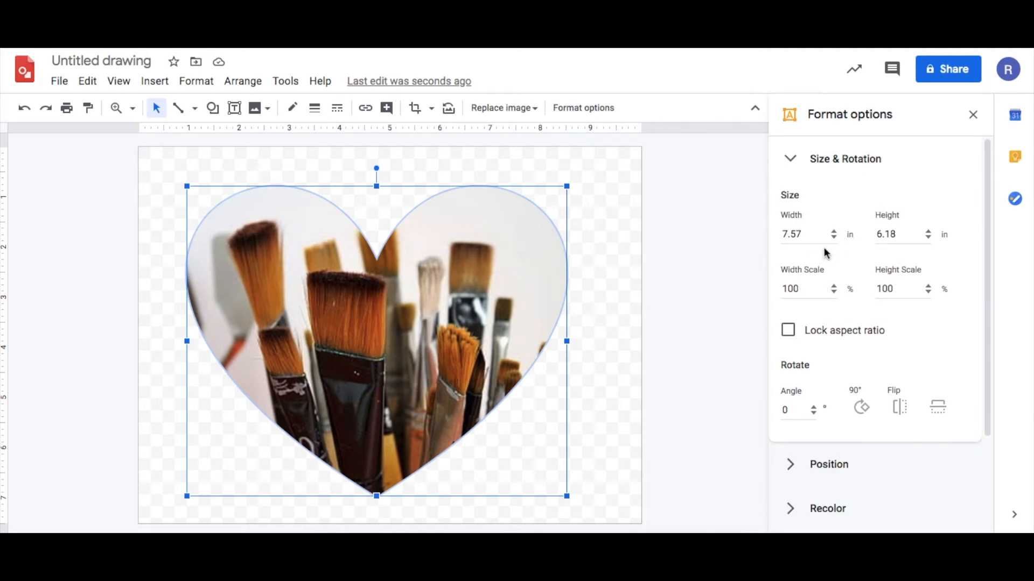
{"action": "left_click", "coordinate": [833, 232]}
{"action": "left_click", "coordinate": [834, 232]}
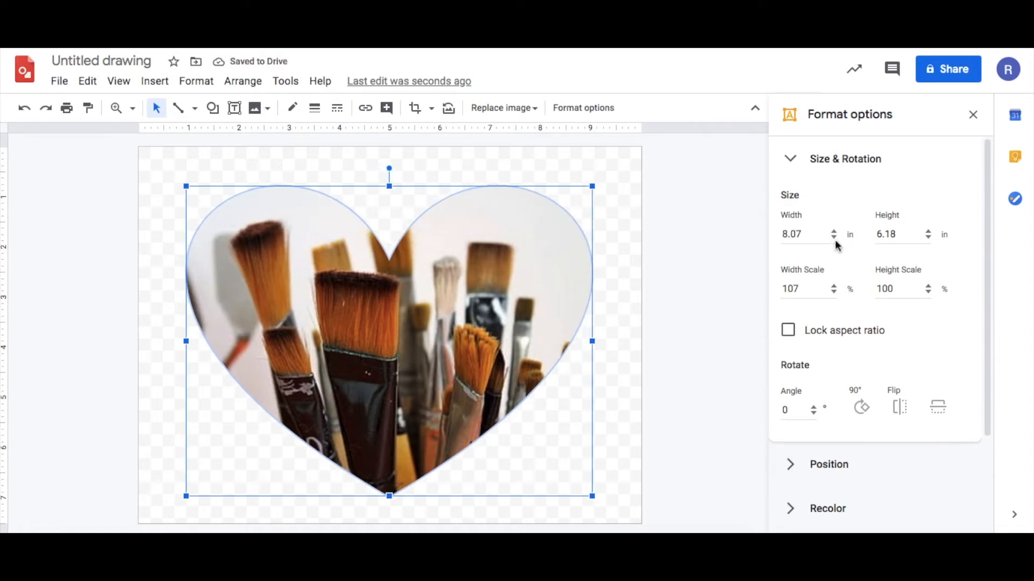
{"action": "left_click", "coordinate": [834, 238]}
{"action": "left_click", "coordinate": [836, 242]}
{"action": "left_click", "coordinate": [835, 238]}
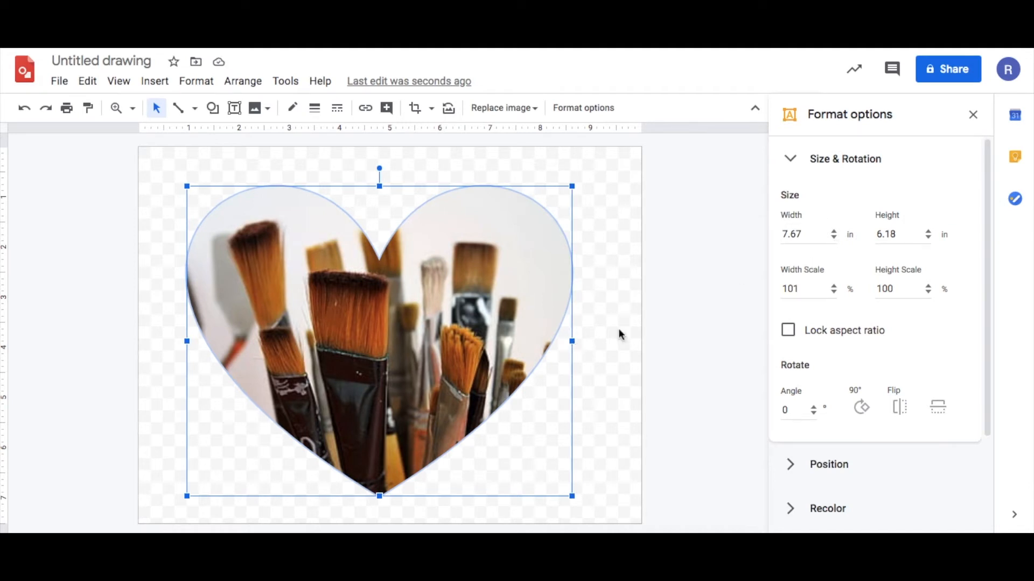
{"action": "left_click", "coordinate": [834, 238]}
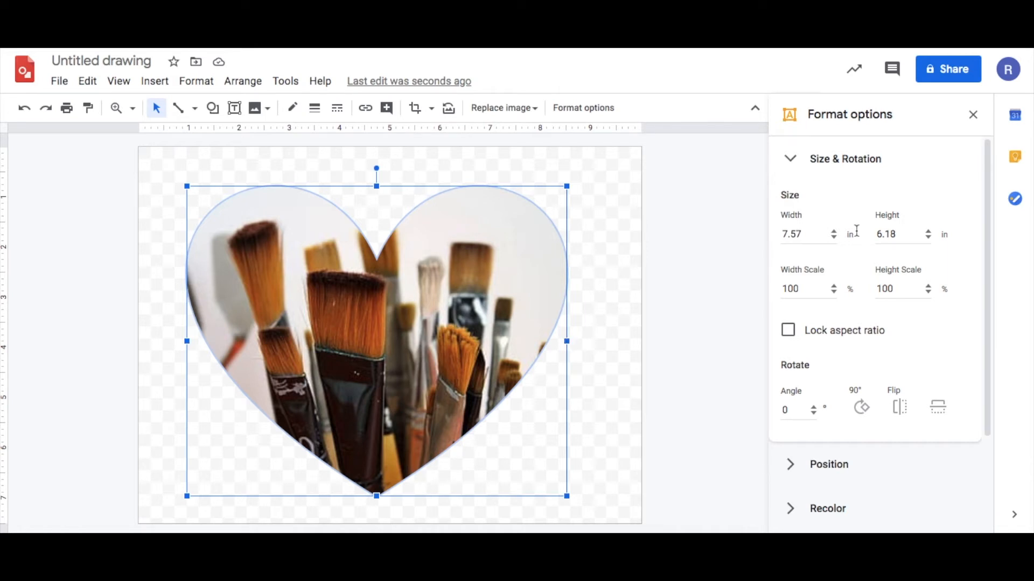
Step: Rotate the heart-shaped photo 90° clockwise
{"action": "left_click", "coordinate": [862, 408]}
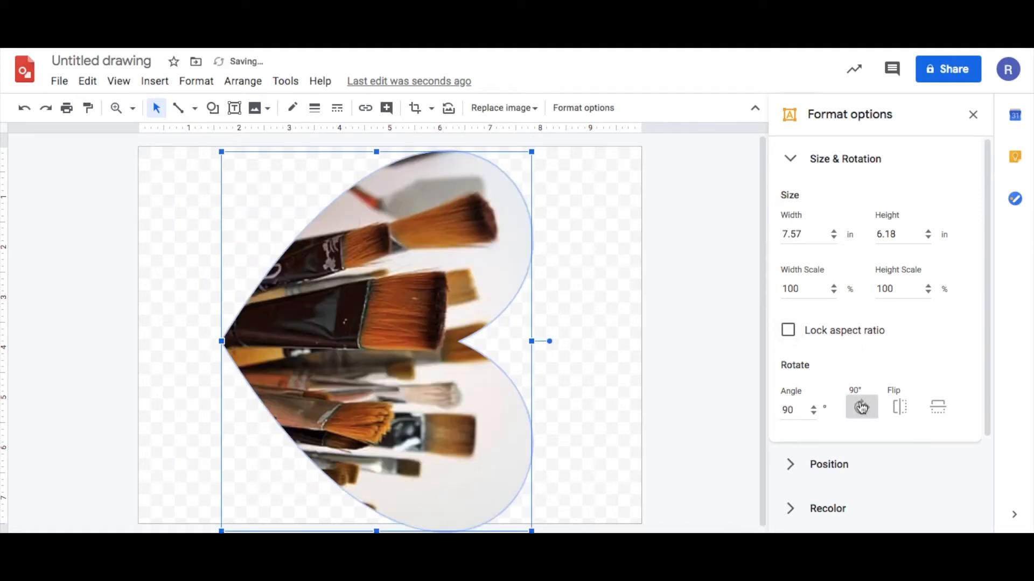
Step: Rotate the heart-shaped photo in 90° steps until its angle is 0°, trying horizontal and vertical flips and reversing each one
{"action": "left_click", "coordinate": [862, 407]}
{"action": "left_click", "coordinate": [861, 408]}
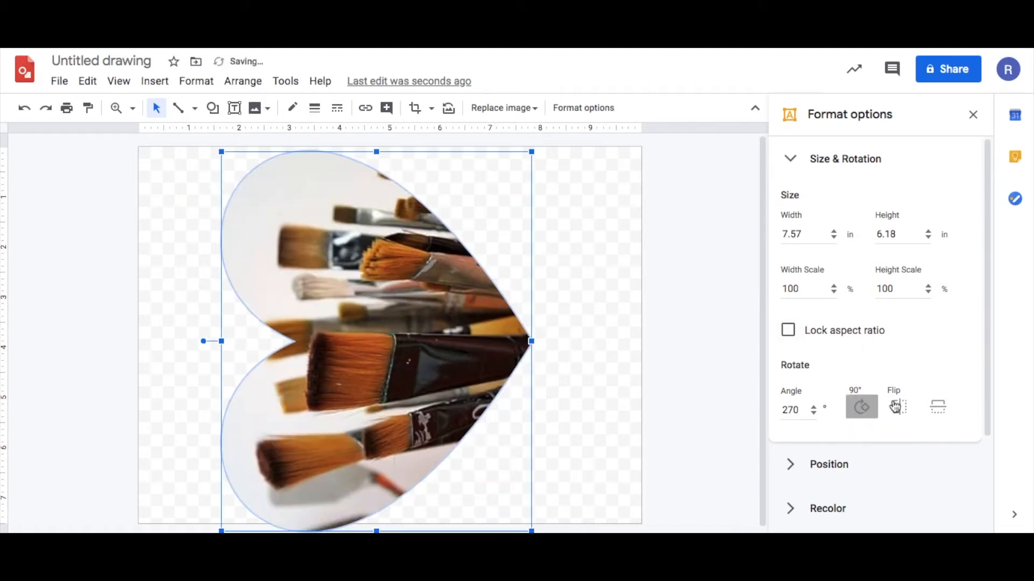
{"action": "left_click", "coordinate": [899, 407]}
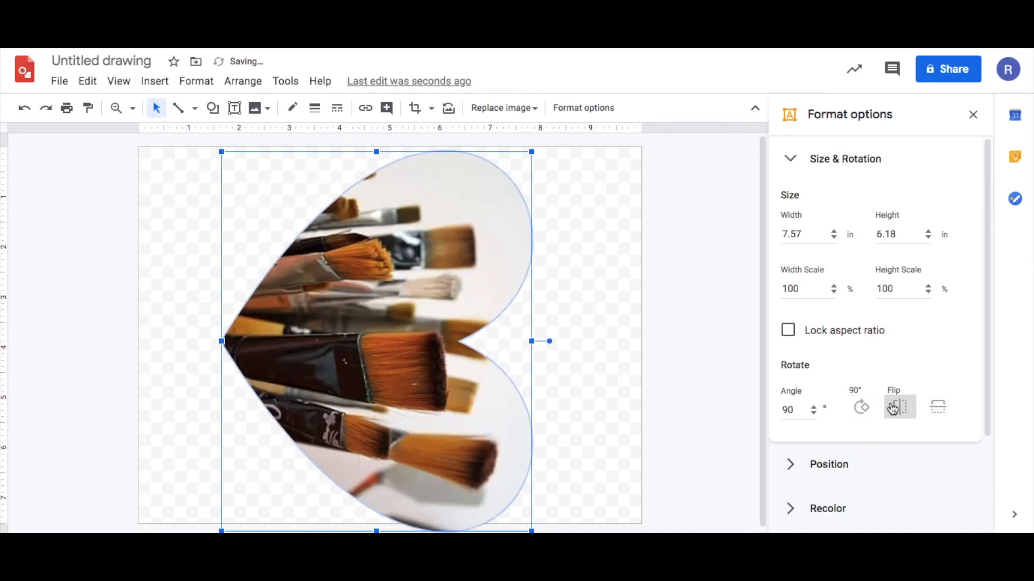
{"action": "left_click", "coordinate": [893, 409]}
{"action": "left_click", "coordinate": [862, 408]}
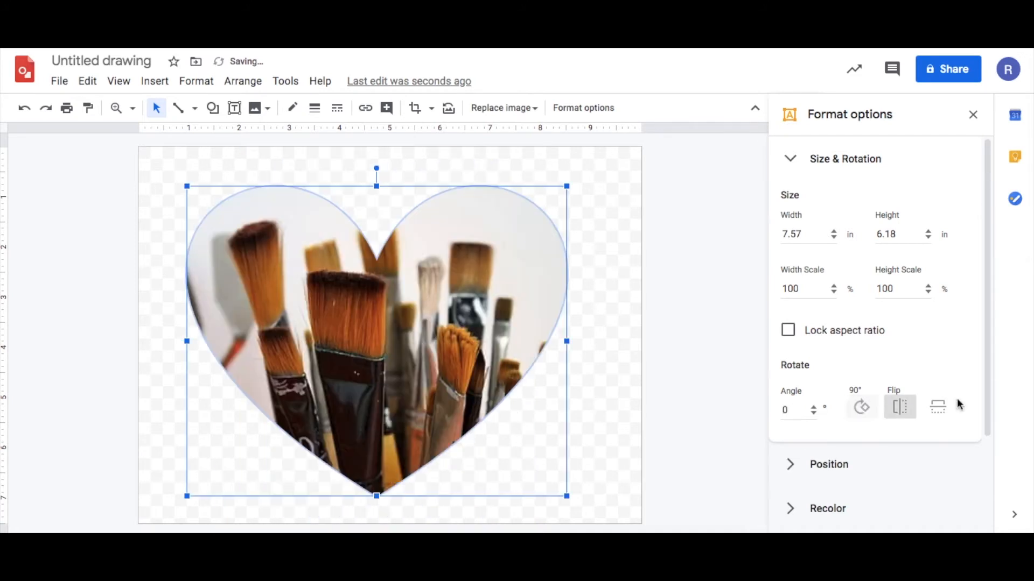
{"action": "left_click", "coordinate": [941, 408]}
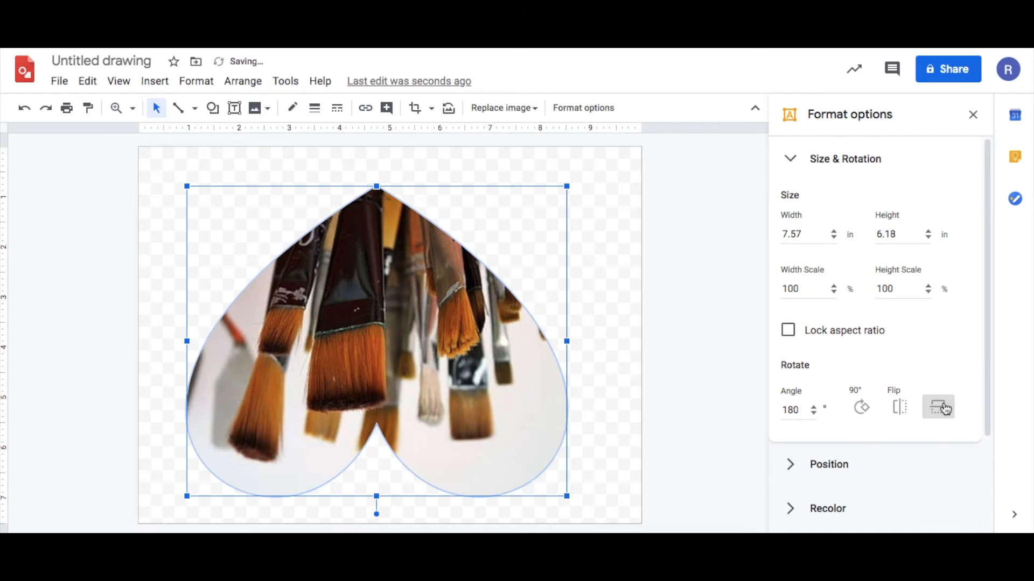
{"action": "left_click", "coordinate": [946, 410]}
Step: Try tilting the heart-shaped photo by a 9° angle and by free rotation, and reset its angle to 0°
{"action": "left_click", "coordinate": [814, 408]}
{"action": "left_click_drag", "start_coordinate": [815, 410], "coordinate": [814, 410]}
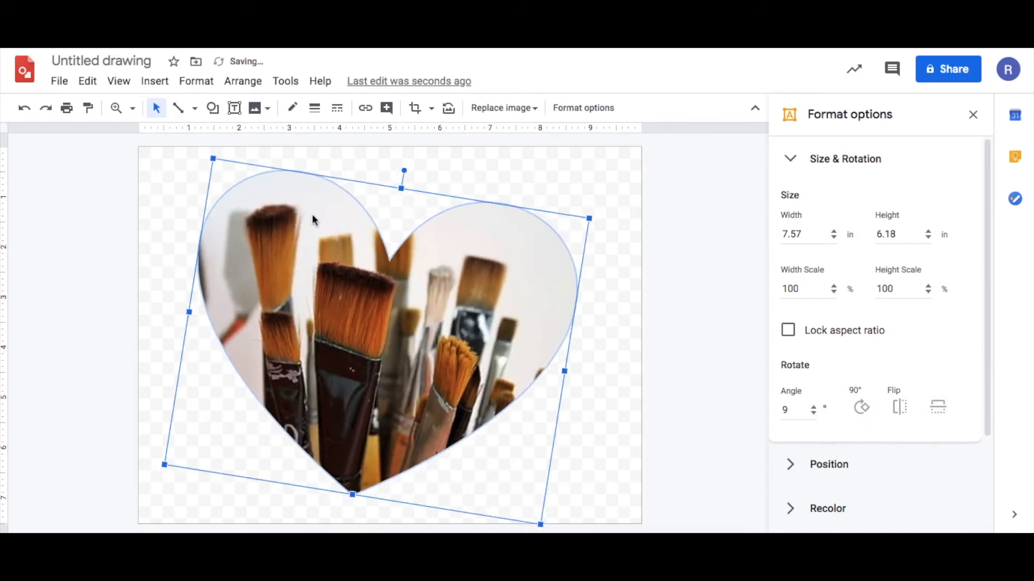
{"action": "left_click_drag", "start_coordinate": [404, 170], "coordinate": [460, 175]}
{"action": "double_click", "coordinate": [796, 410]}
{"action": "type", "text": "0"}
{"action": "key", "text": "Return"}
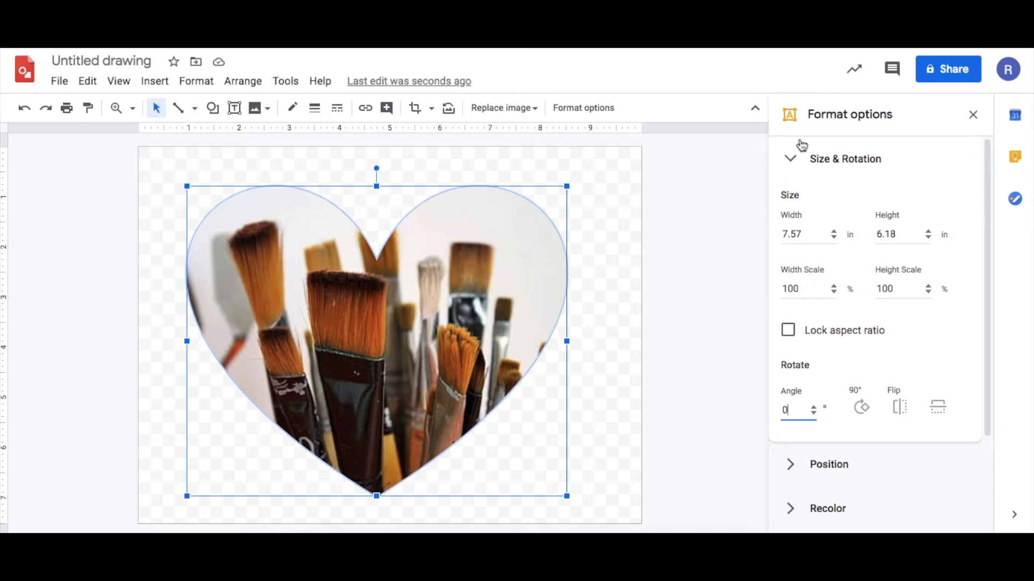
Step: Show the position options and try moving the heart to about X 2.1 in and Y 0.44 in from the top left
{"action": "left_click", "coordinate": [794, 161]}
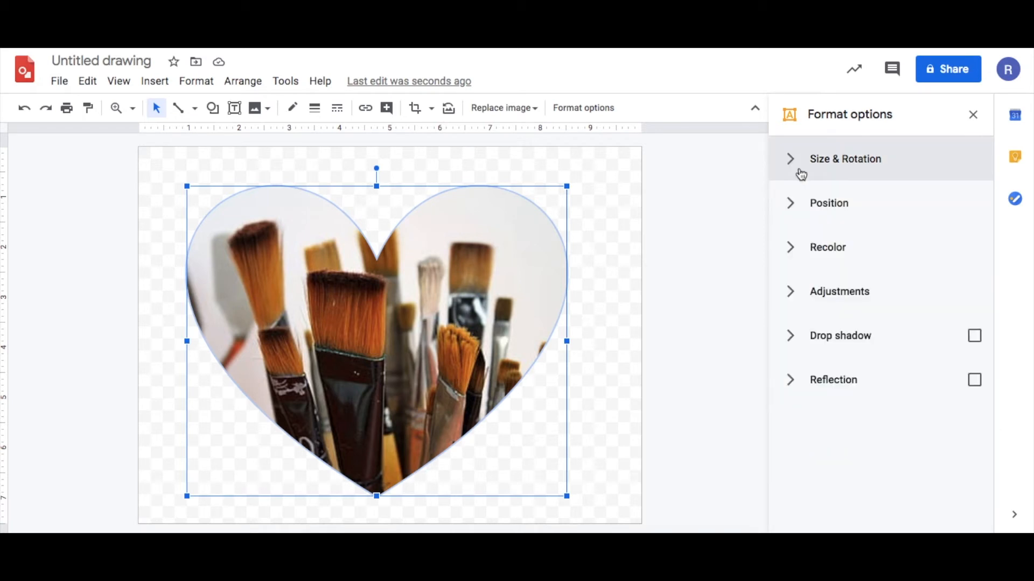
{"action": "left_click", "coordinate": [790, 204]}
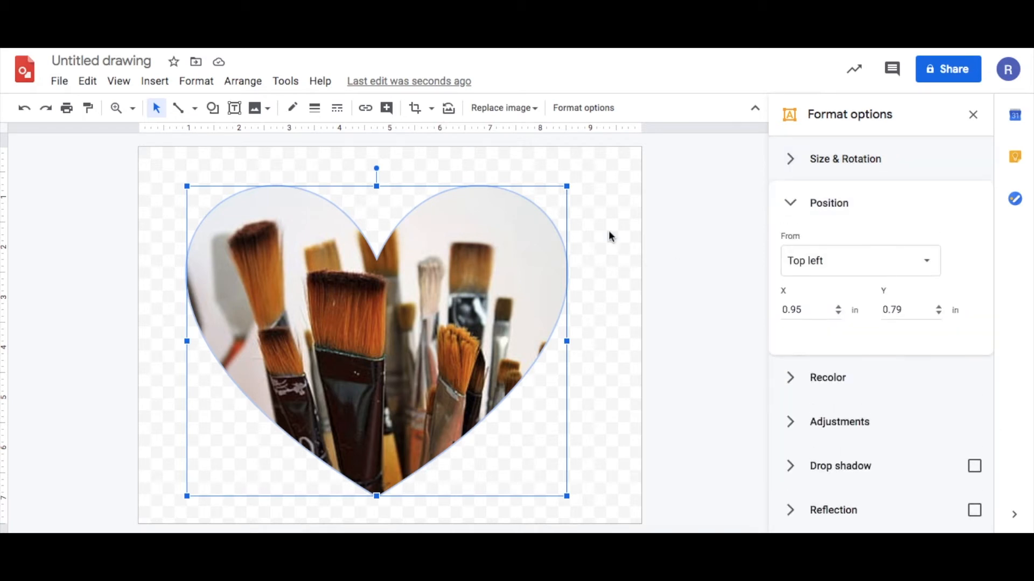
{"action": "left_click_drag", "start_coordinate": [440, 294], "coordinate": [498, 277]}
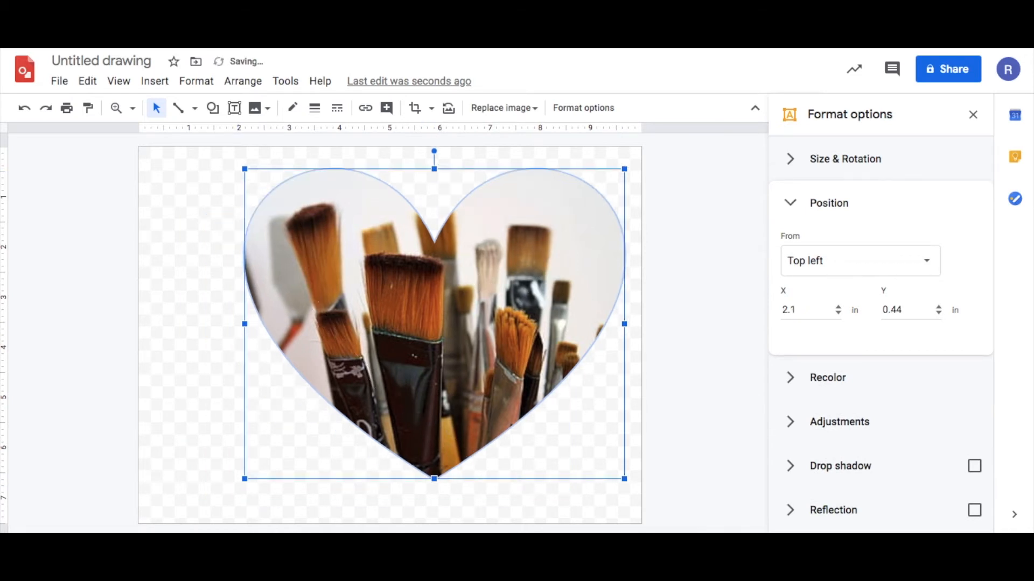
Step: Try using Center as the reference point for the heart's position, and return to Top left
{"action": "left_click", "coordinate": [912, 262]}
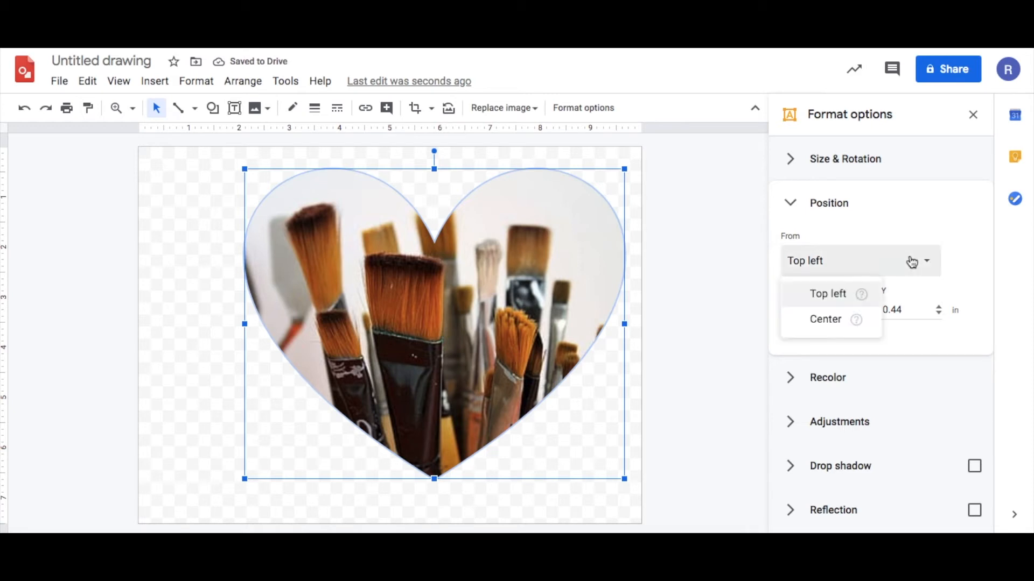
{"action": "left_click", "coordinate": [837, 324]}
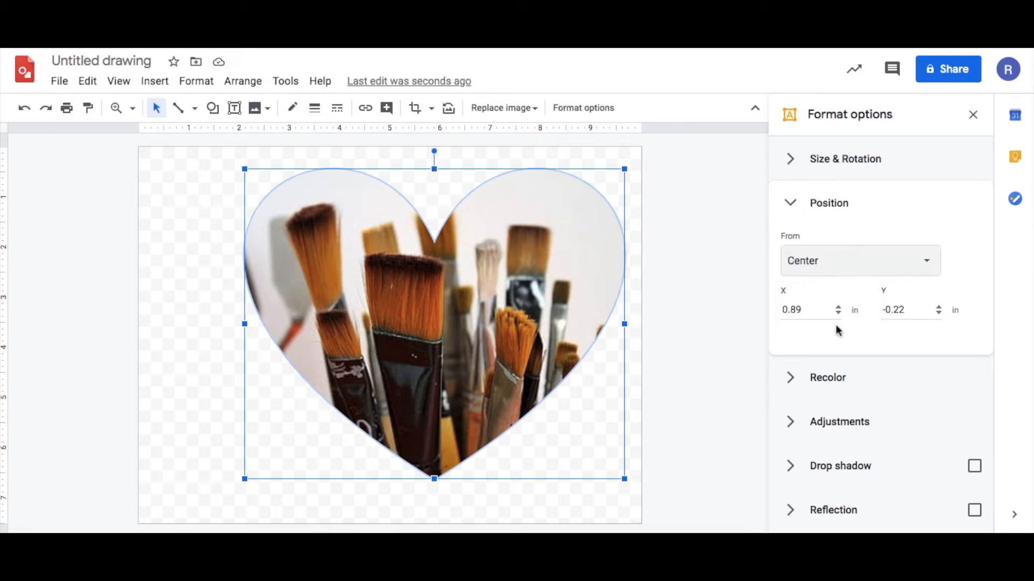
{"action": "left_click", "coordinate": [839, 262]}
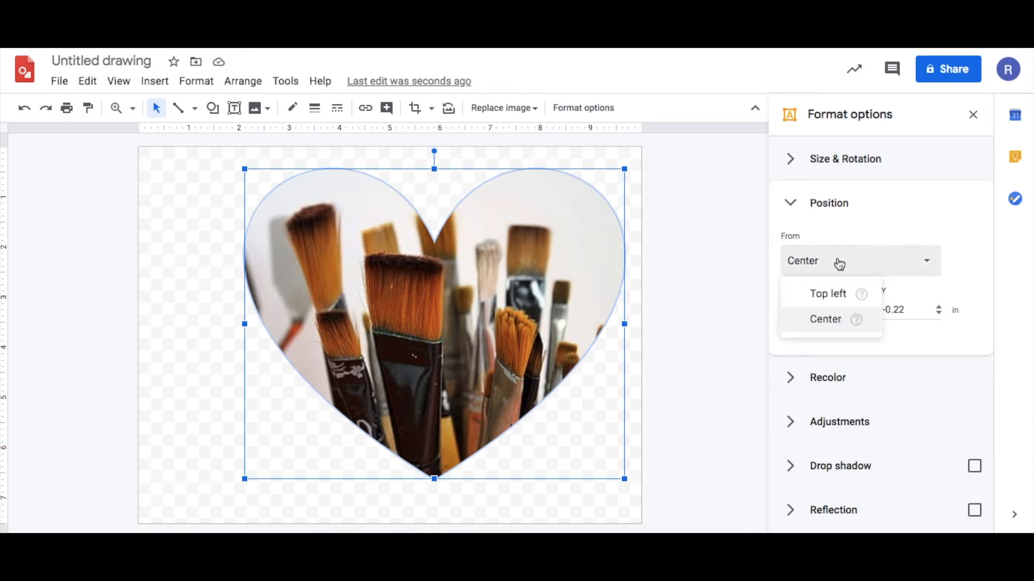
{"action": "left_click", "coordinate": [855, 296]}
Step: Try the heart at about X 0 in, Y 1.01 in, and move it back near the middle of the canvas
{"action": "left_click_drag", "start_coordinate": [463, 336], "coordinate": [357, 331]}
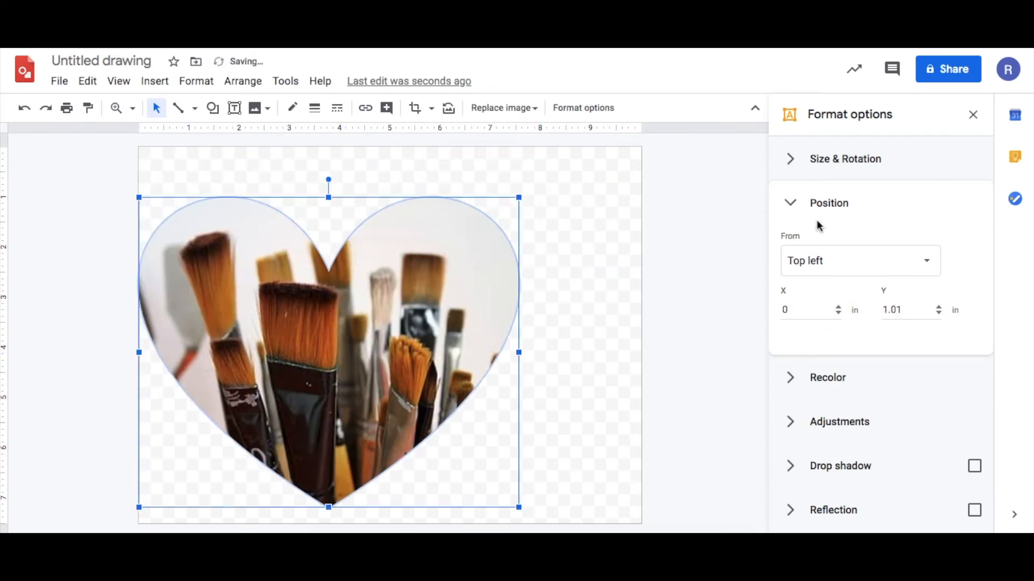
{"action": "left_click", "coordinate": [789, 201]}
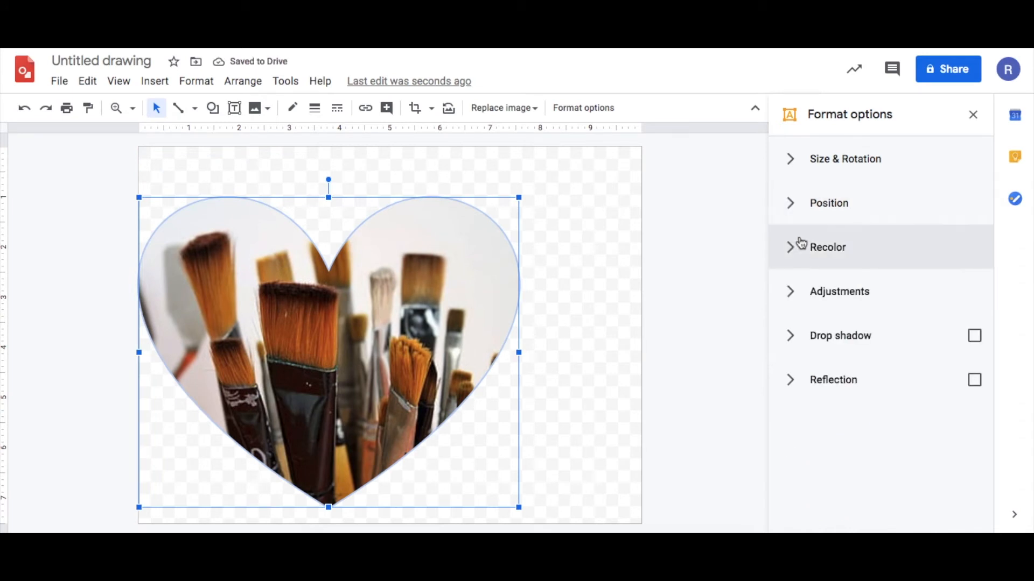
{"action": "left_click_drag", "start_coordinate": [377, 346], "coordinate": [461, 319]}
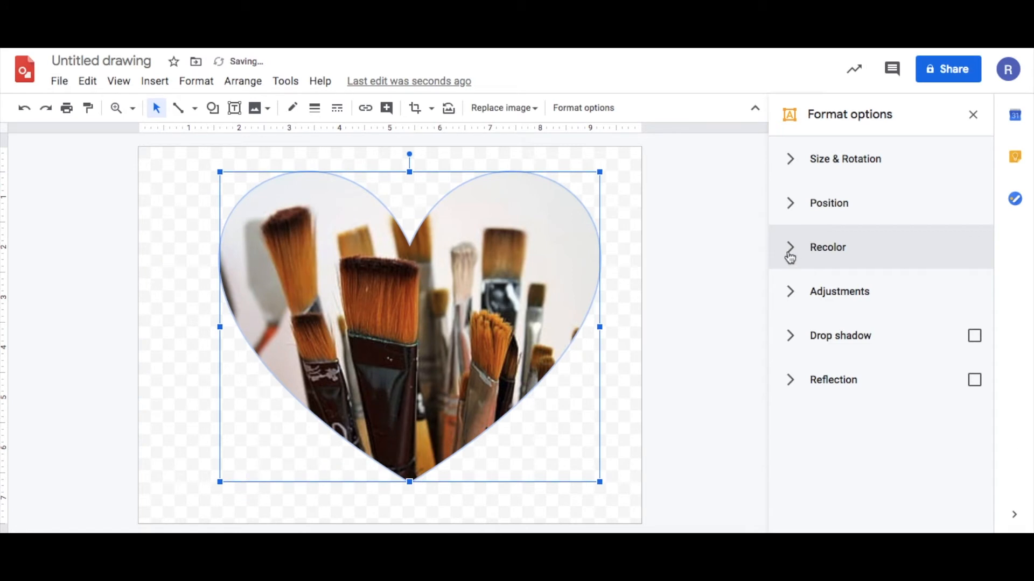
Step: Browse the recolor presets and try Light 1, Light 2 and Light 3 on the heart-shaped photo
{"action": "left_click", "coordinate": [833, 256]}
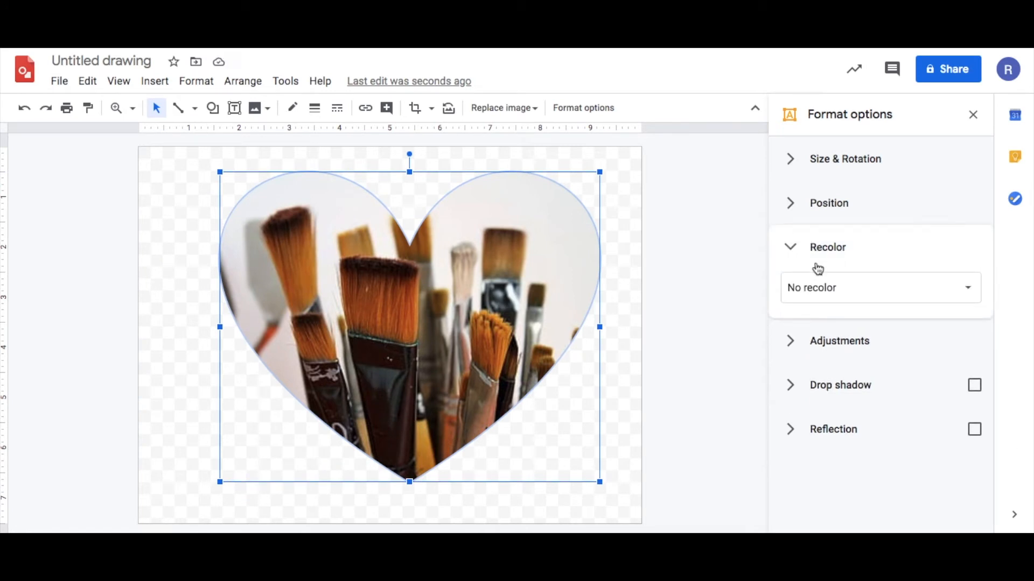
{"action": "left_click", "coordinate": [957, 298]}
{"action": "scroll", "coordinate": [939, 406], "scroll_direction": "down", "scroll_amount": 5}
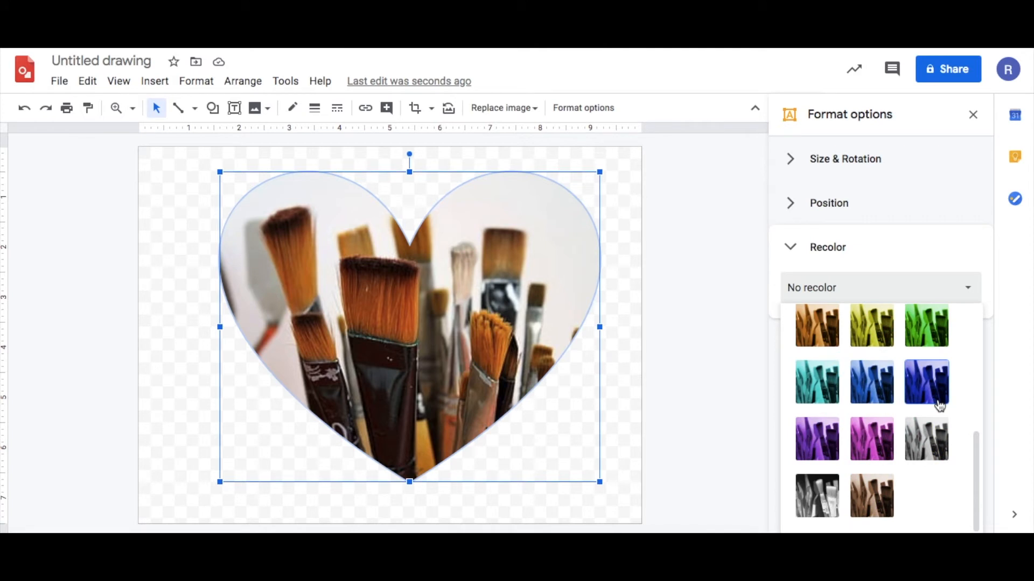
{"action": "scroll", "coordinate": [939, 407], "scroll_direction": "up", "scroll_amount": 5}
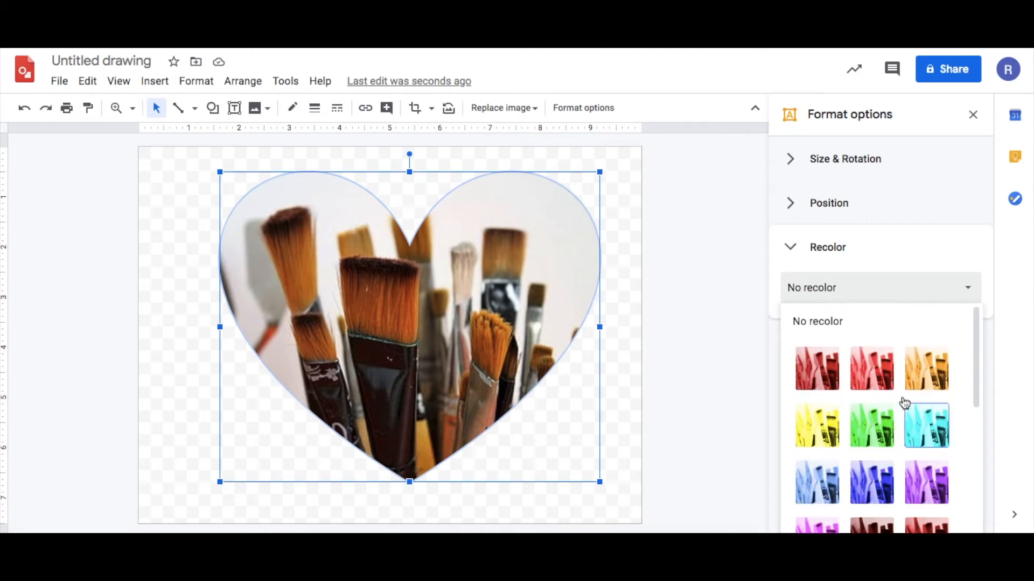
{"action": "left_click", "coordinate": [819, 377]}
{"action": "left_click", "coordinate": [919, 297]}
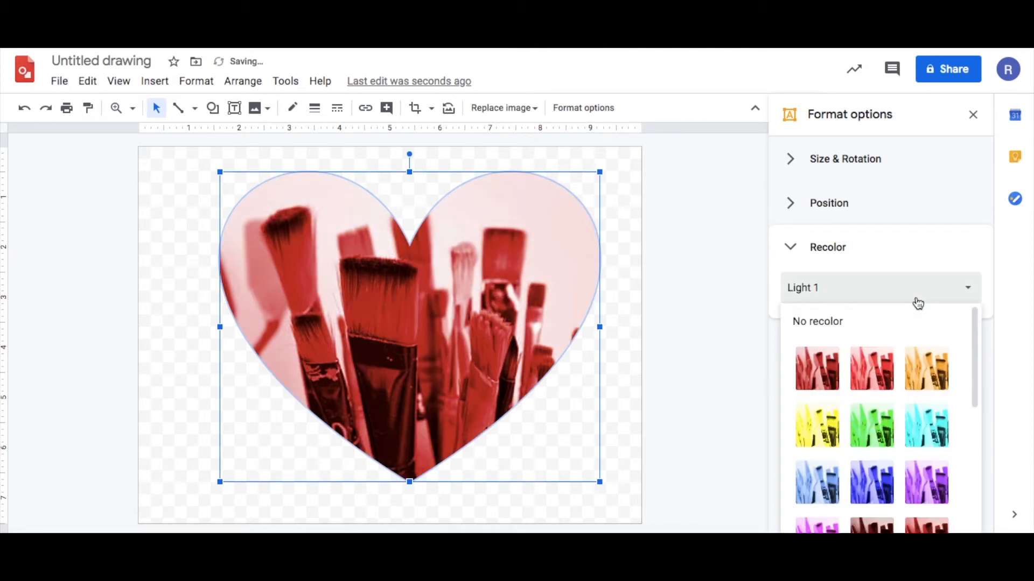
{"action": "left_click", "coordinate": [870, 368]}
{"action": "left_click", "coordinate": [919, 296]}
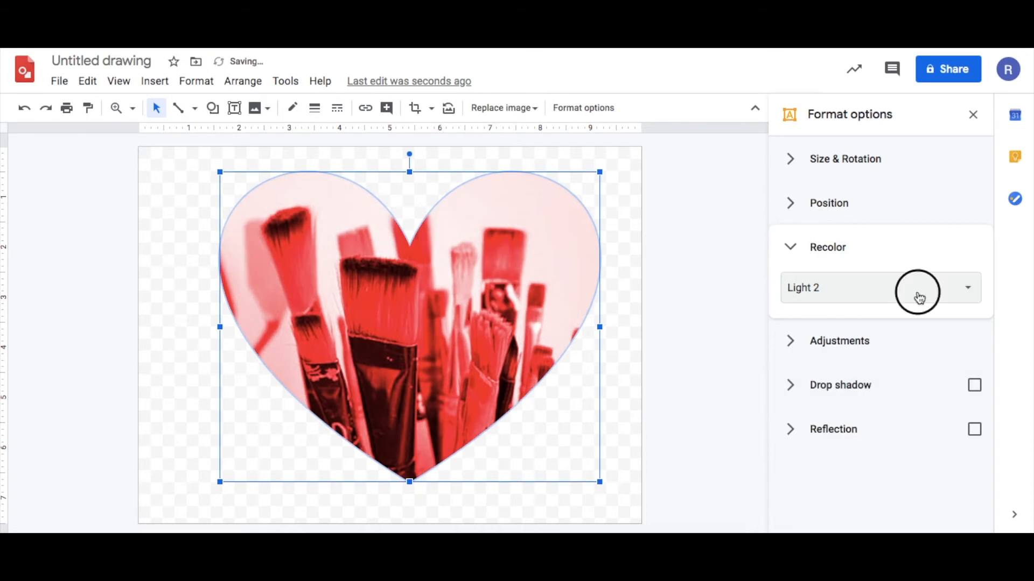
{"action": "left_click", "coordinate": [942, 366]}
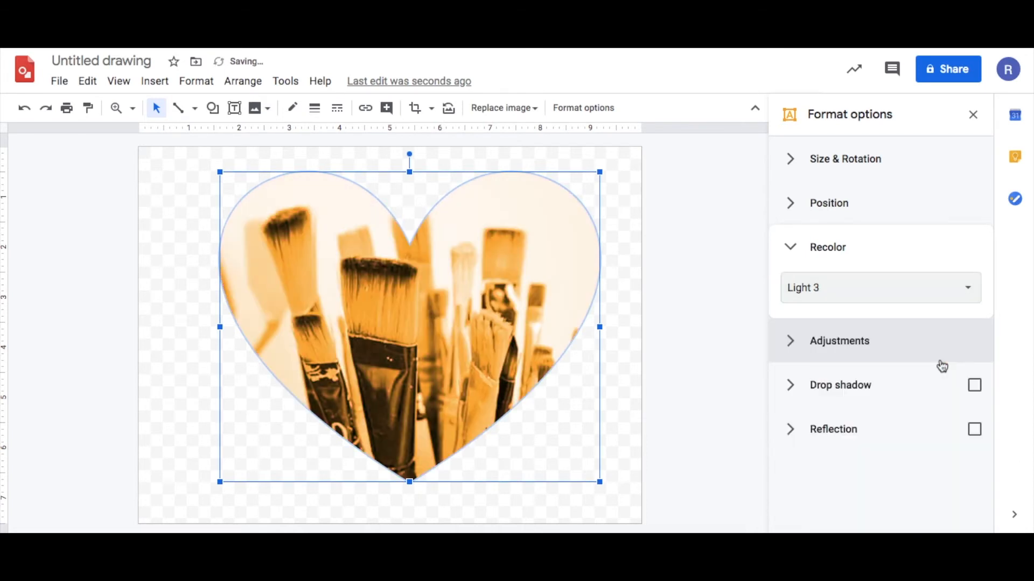
Step: Try the Light 7, dark teal and Negative recolor presets on the heart-shaped photo
{"action": "left_click", "coordinate": [909, 296]}
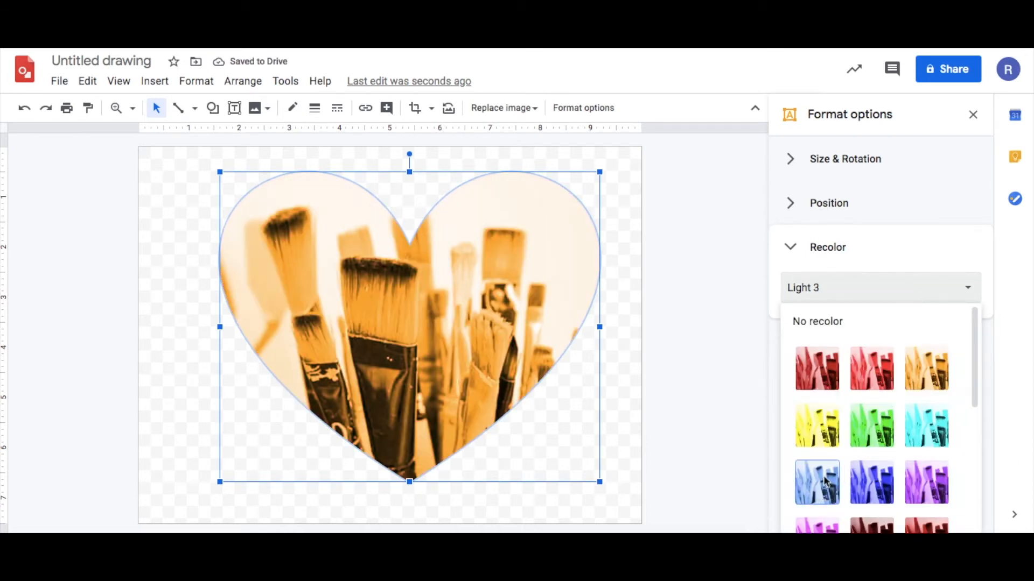
{"action": "left_click", "coordinate": [826, 481]}
{"action": "left_click", "coordinate": [928, 295]}
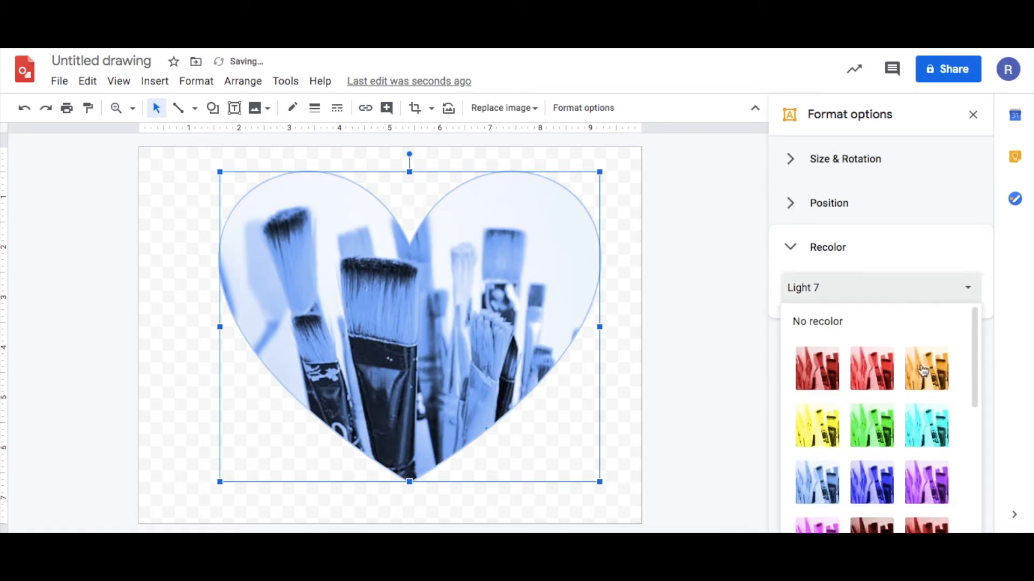
{"action": "scroll", "coordinate": [923, 370], "scroll_direction": "down", "scroll_amount": 3}
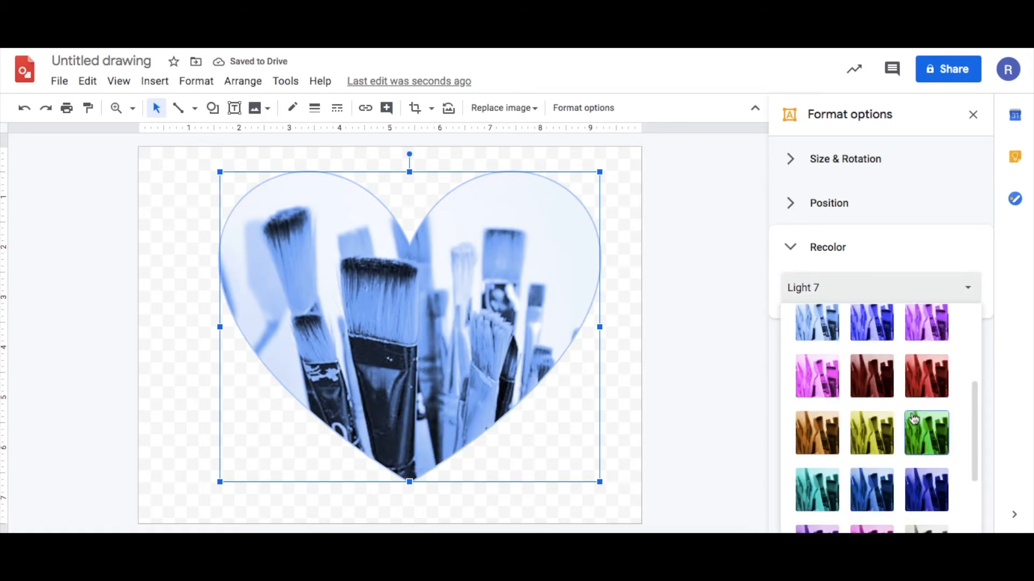
{"action": "left_click", "coordinate": [824, 492]}
{"action": "left_click", "coordinate": [898, 283]}
{"action": "scroll", "coordinate": [930, 383], "scroll_direction": "down", "scroll_amount": 3}
{"action": "left_click", "coordinate": [818, 498]}
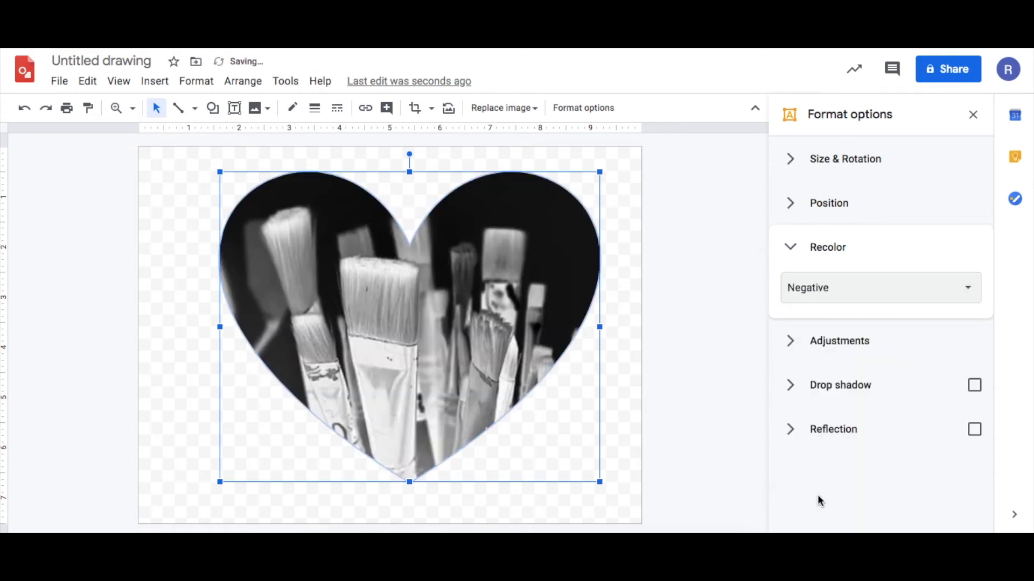
Step: Try the grayscale, Sepia and Light 4 recolor presets on the heart-shaped photo
{"action": "left_click", "coordinate": [847, 299]}
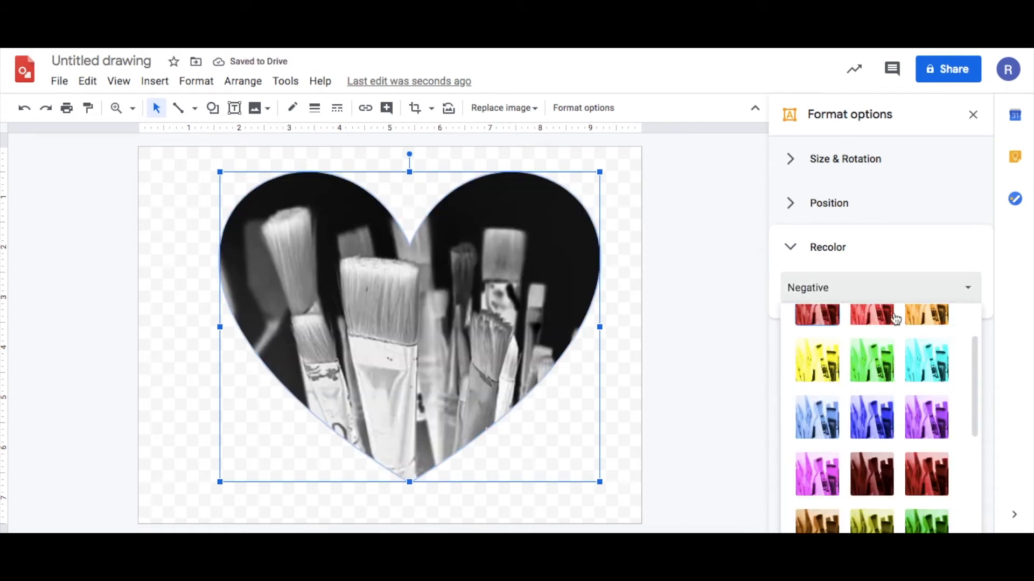
{"action": "scroll", "coordinate": [895, 319], "scroll_direction": "down", "scroll_amount": 4}
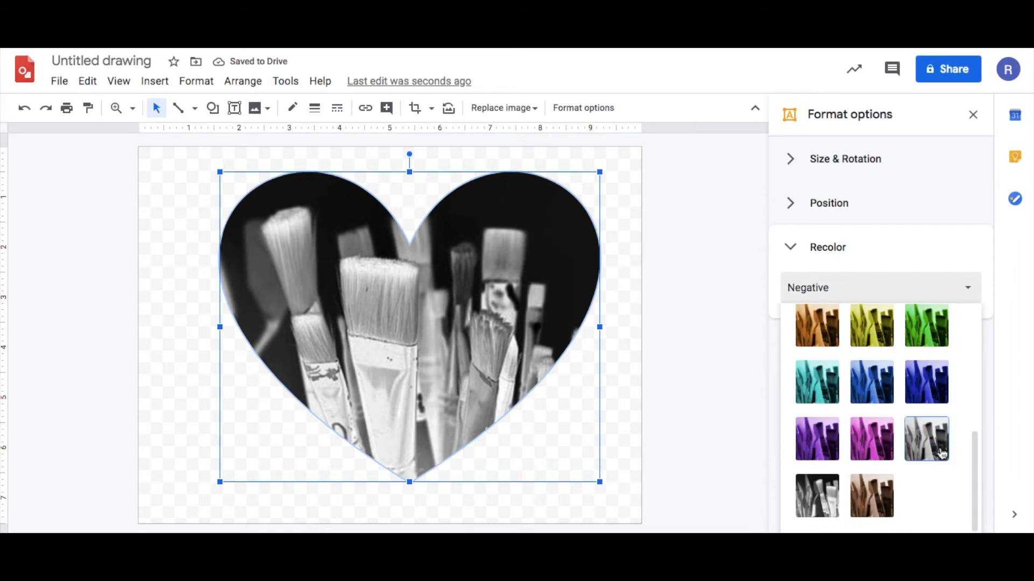
{"action": "left_click", "coordinate": [941, 454]}
{"action": "left_click", "coordinate": [857, 299]}
{"action": "scroll", "coordinate": [859, 411], "scroll_direction": "down", "scroll_amount": 3}
{"action": "left_click", "coordinate": [873, 495]}
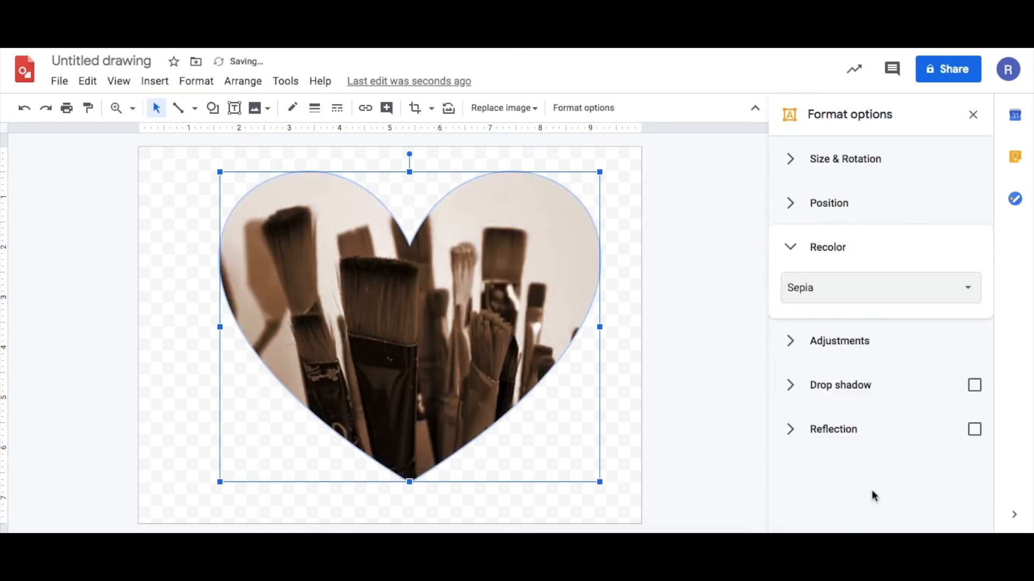
{"action": "left_click", "coordinate": [851, 293]}
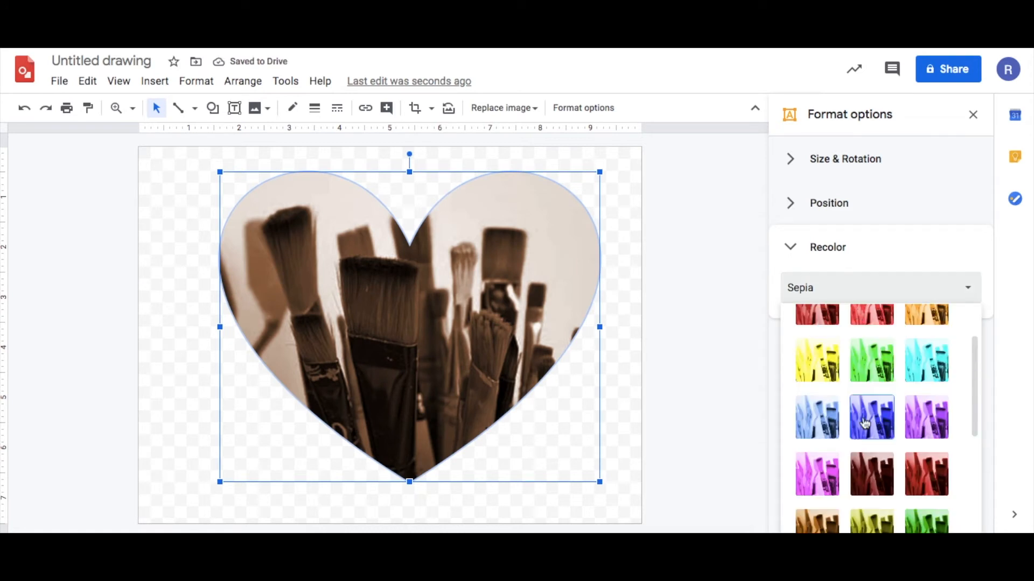
{"action": "left_click", "coordinate": [823, 412]}
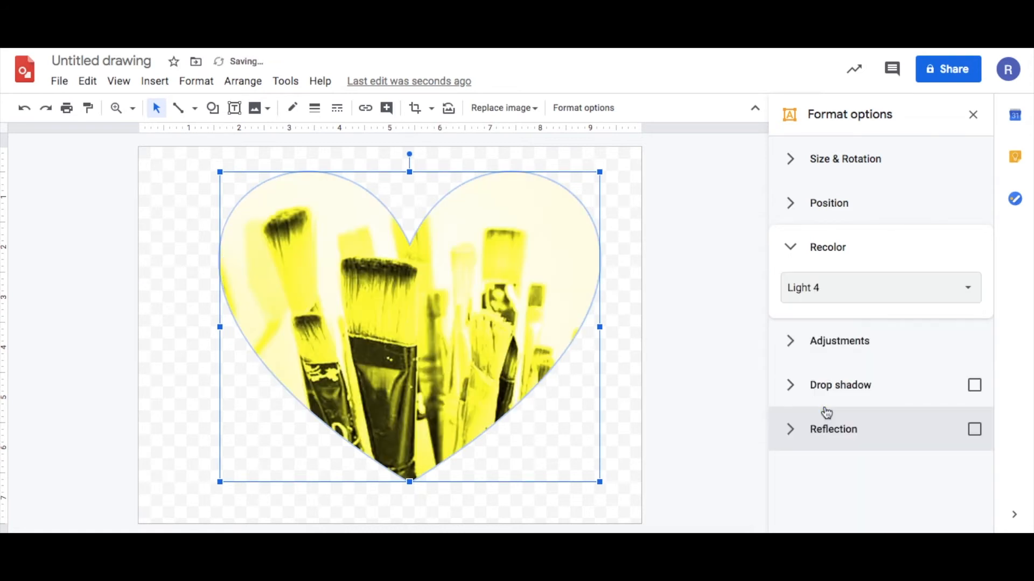
Step: Recolor the heart-shaped photo with the Dark 7 preset and collapse the recolor options
{"action": "left_click", "coordinate": [826, 293]}
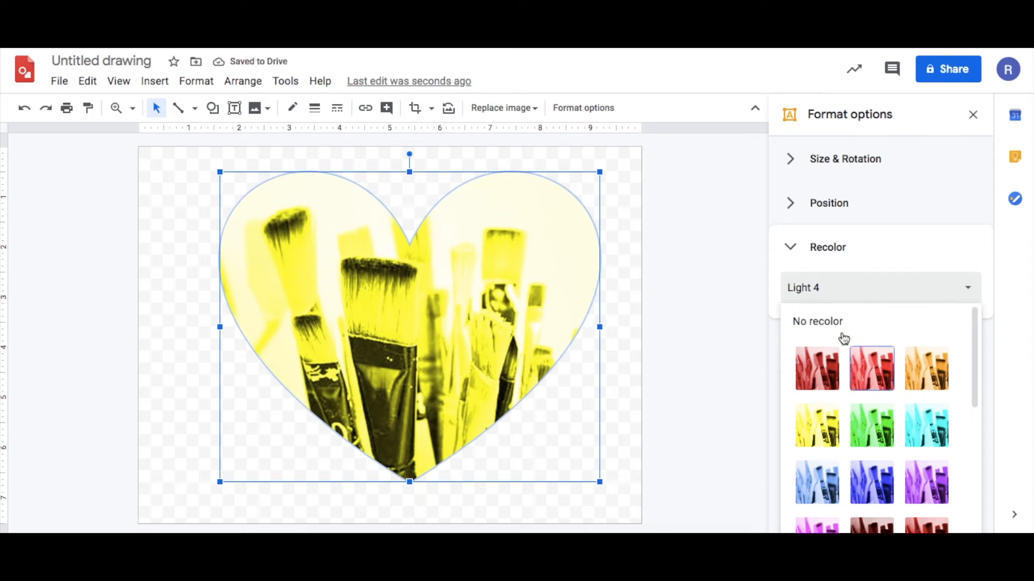
{"action": "scroll", "coordinate": [924, 420], "scroll_direction": "down", "scroll_amount": 3}
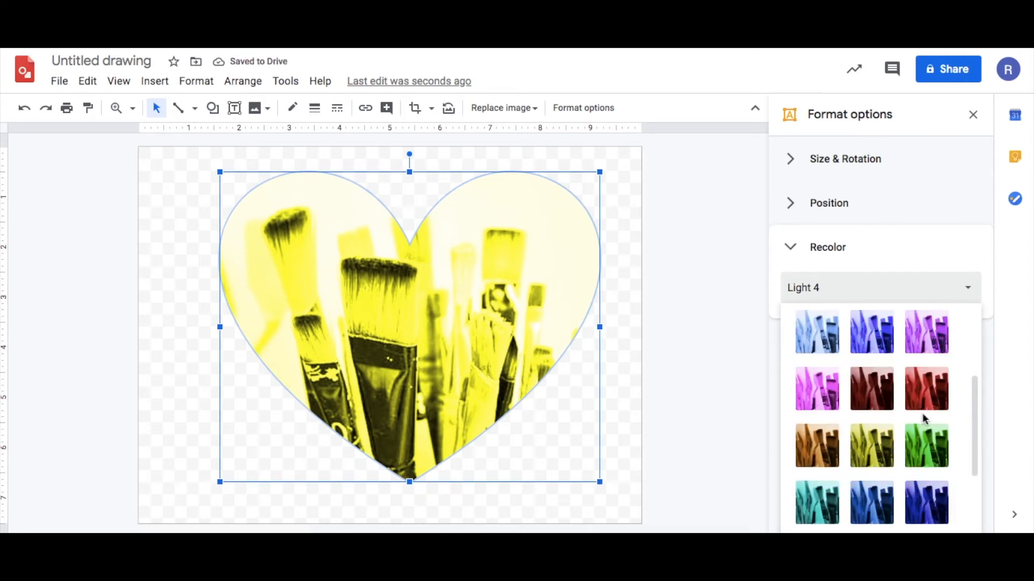
{"action": "scroll", "coordinate": [924, 496], "scroll_direction": "down", "scroll_amount": 3}
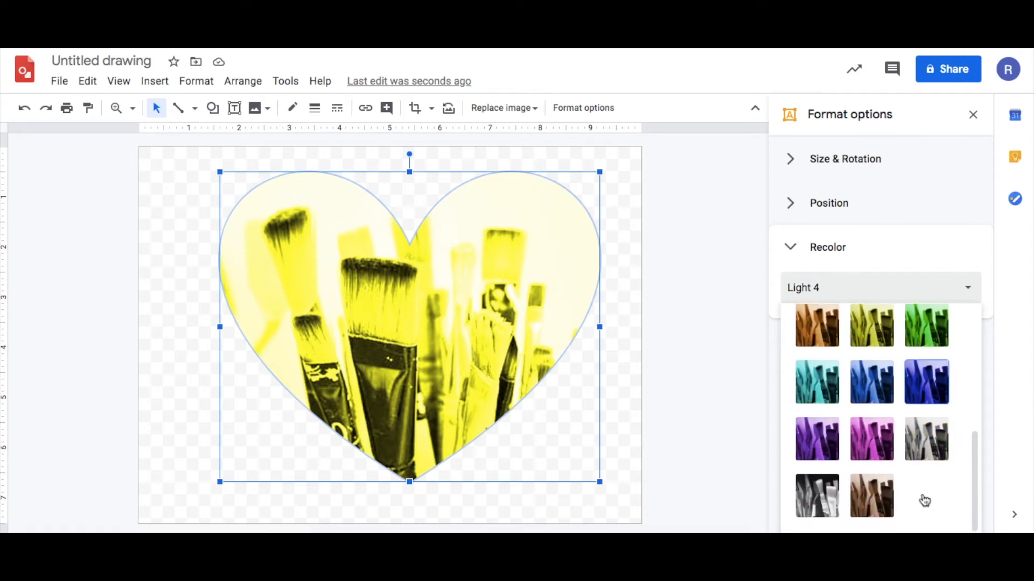
{"action": "scroll", "coordinate": [924, 501], "scroll_direction": "up", "scroll_amount": 1}
{"action": "left_click", "coordinate": [873, 428]}
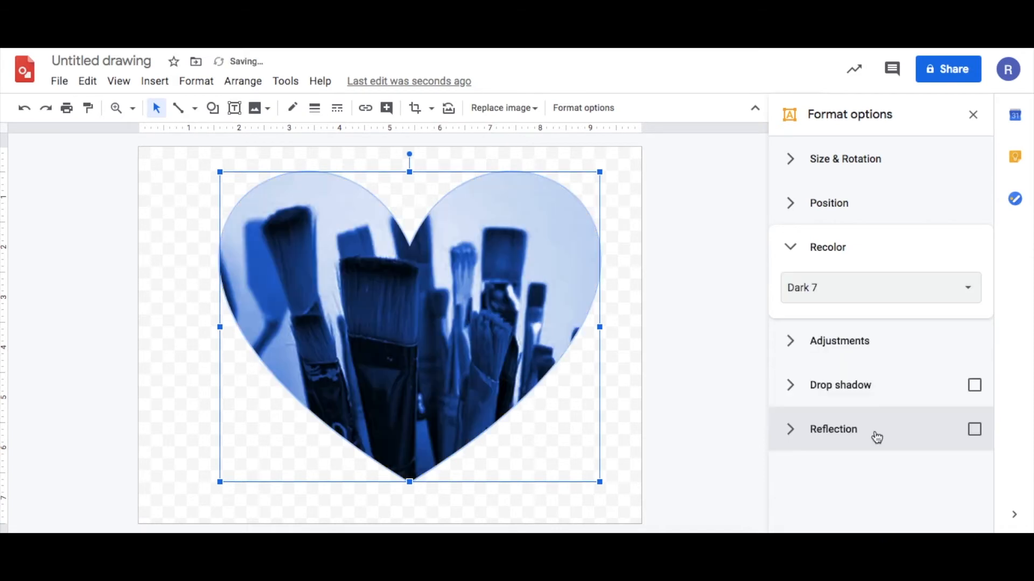
{"action": "left_click", "coordinate": [788, 257]}
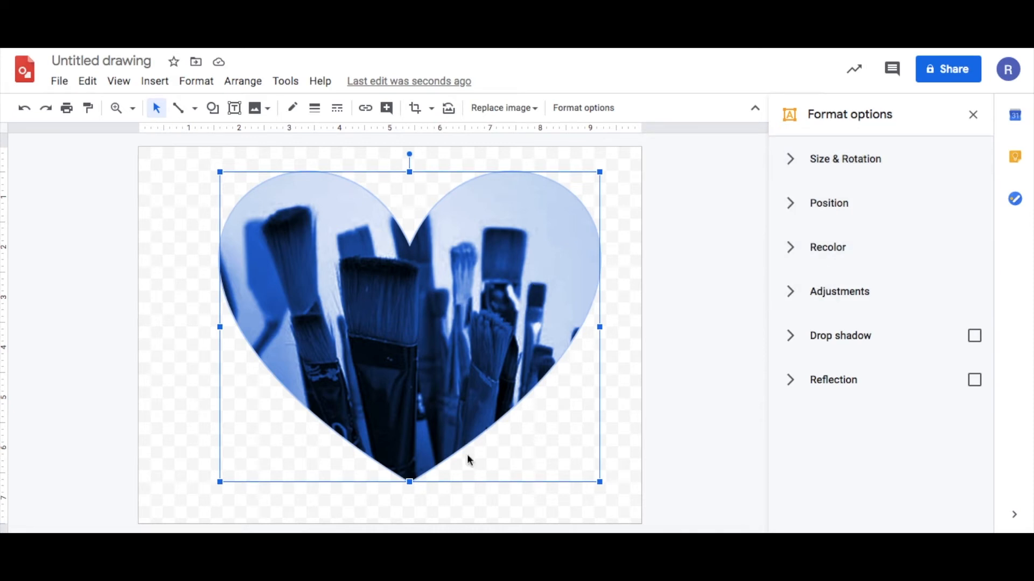
Step: Open the heart photo's image adjustments and raise its transparency to slightly under half of the range
{"action": "left_click", "coordinate": [788, 291]}
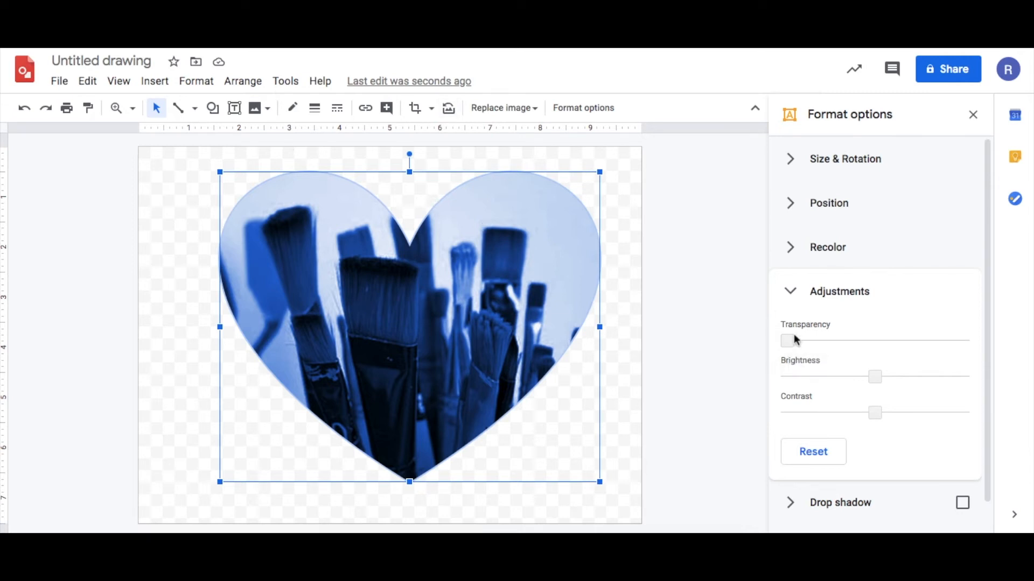
{"action": "left_click_drag", "start_coordinate": [790, 339], "coordinate": [762, 341]}
{"action": "left_click", "coordinate": [785, 340]}
{"action": "left_click_drag", "start_coordinate": [785, 341], "coordinate": [860, 346]}
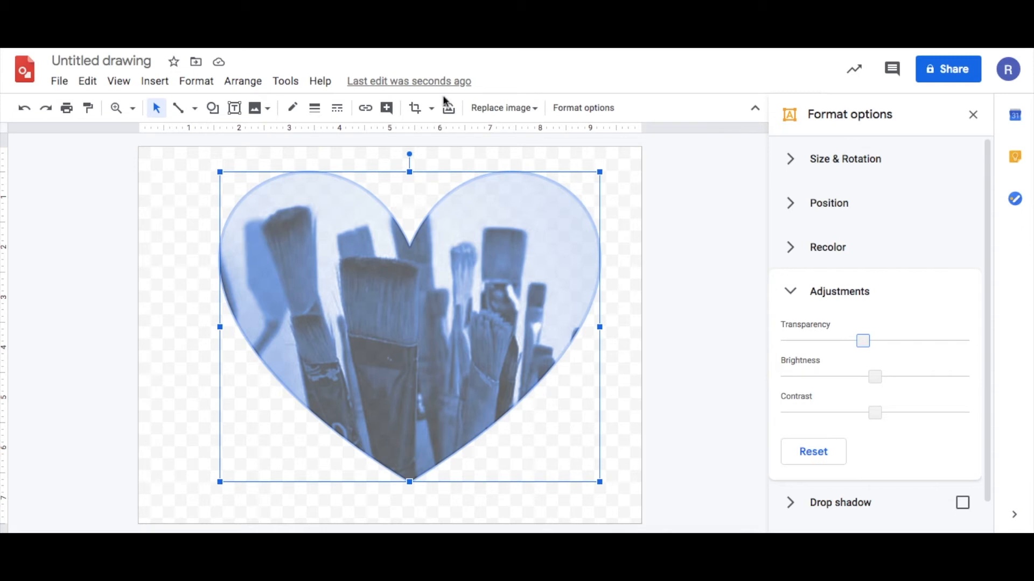
Step: Insert the web photo of pale bristle brushes stacked on a wooden table from the "paintbrush photograph" image search
{"action": "left_click", "coordinate": [255, 108]}
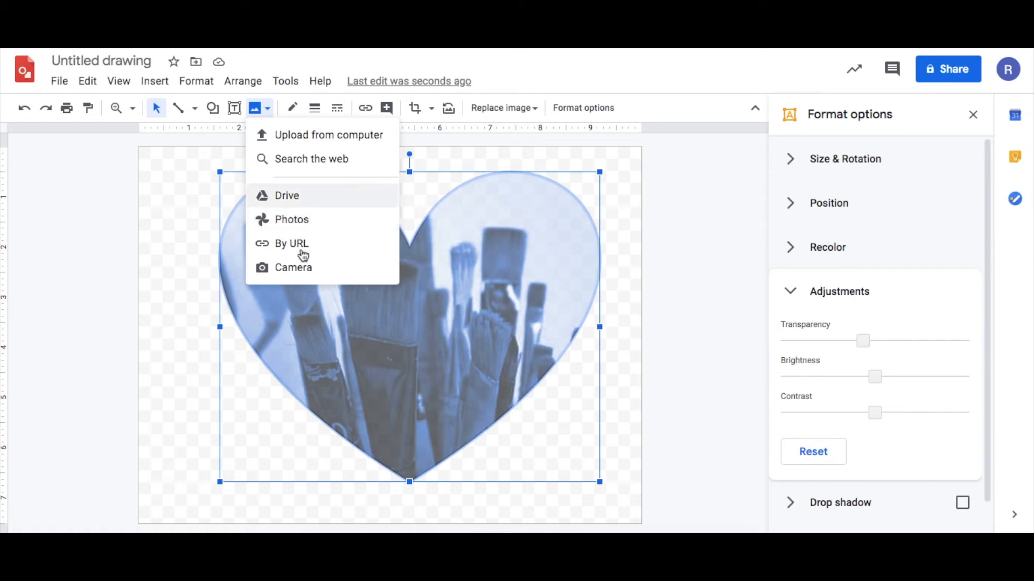
{"action": "left_click", "coordinate": [298, 160]}
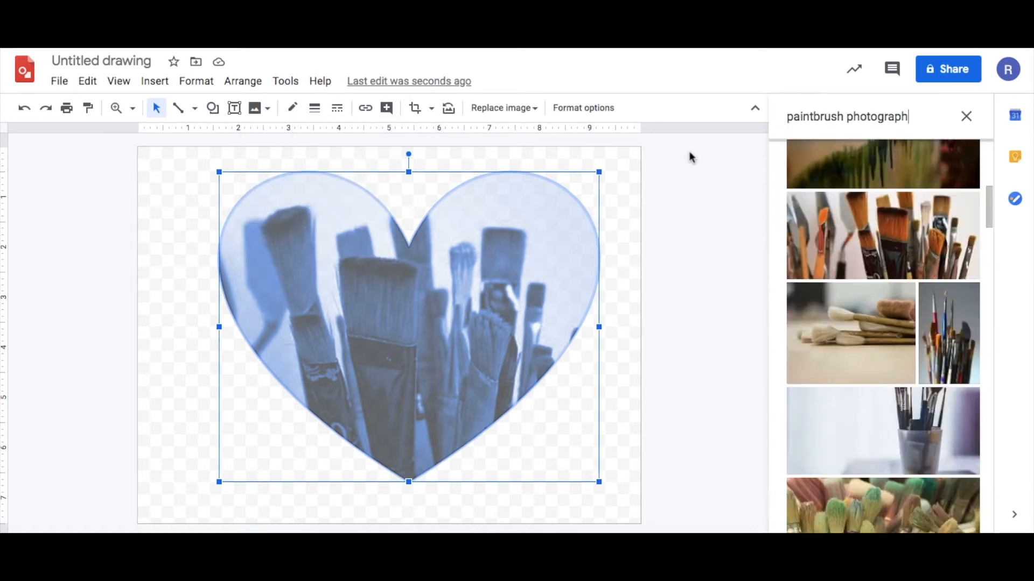
{"action": "left_click", "coordinate": [862, 306]}
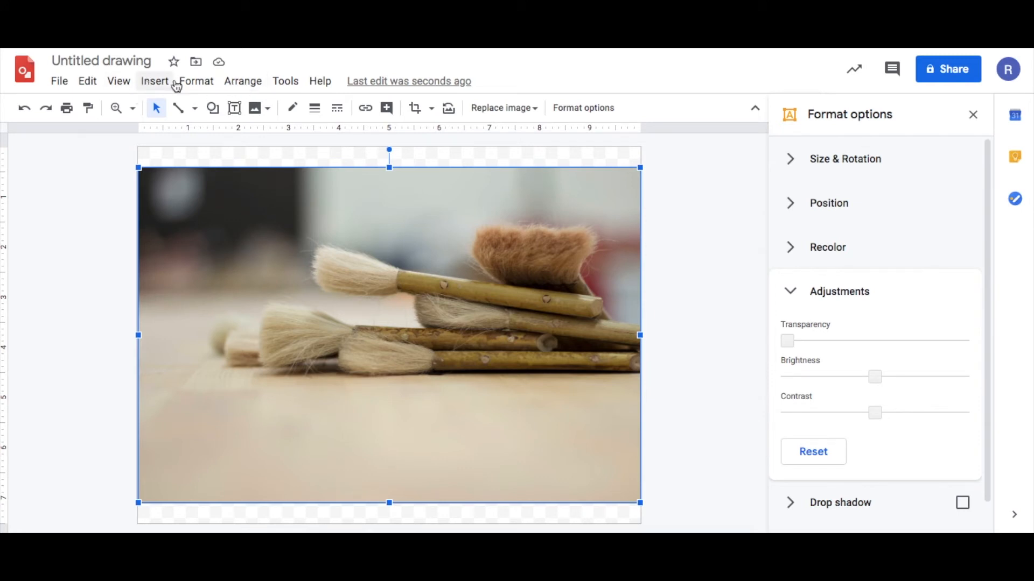
Step: Send the stacked-brushes photo backward behind the heart-shaped photo
{"action": "left_click", "coordinate": [195, 85]}
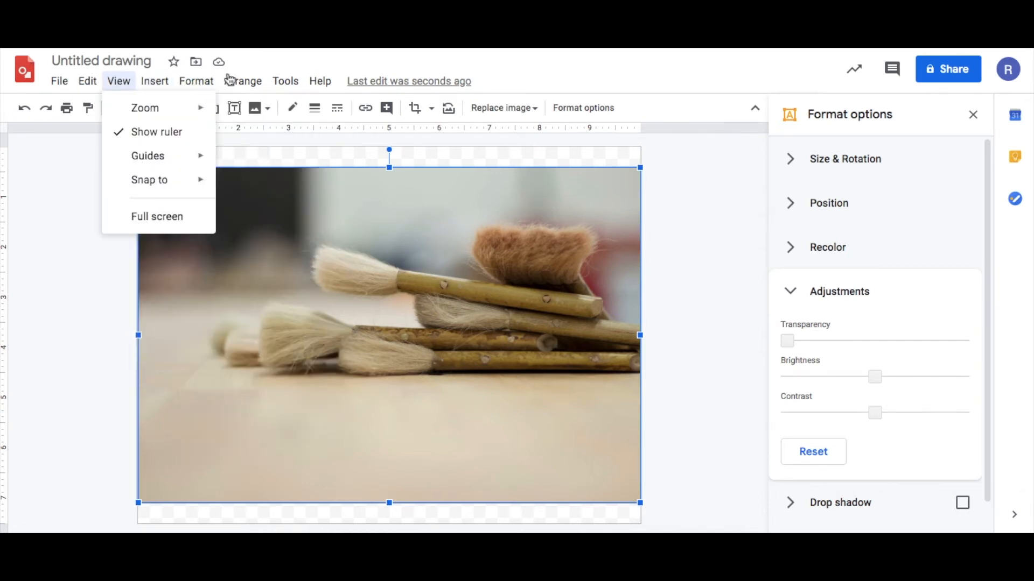
{"action": "mouse_move", "coordinate": [238, 81]}
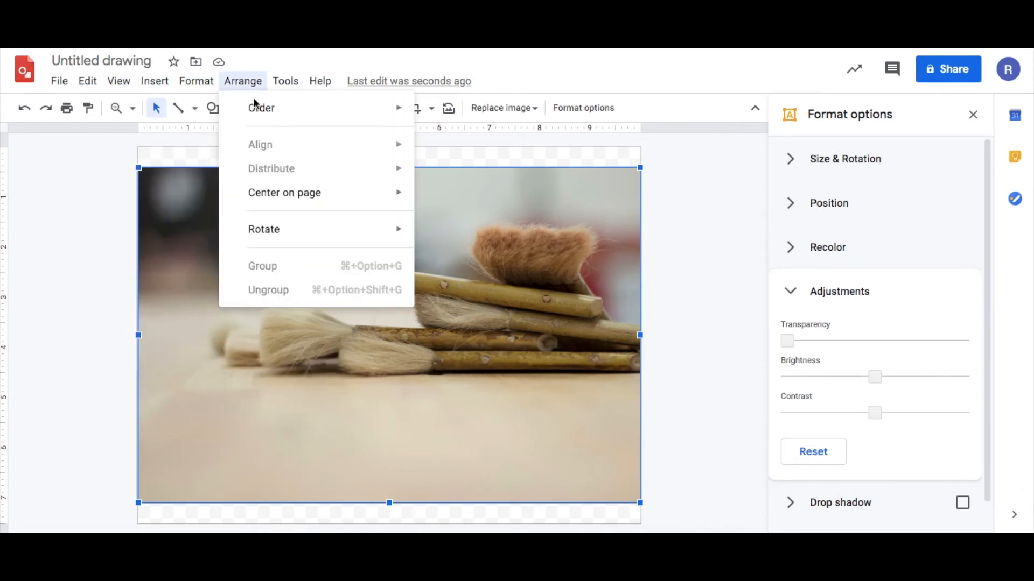
{"action": "mouse_move", "coordinate": [267, 120]}
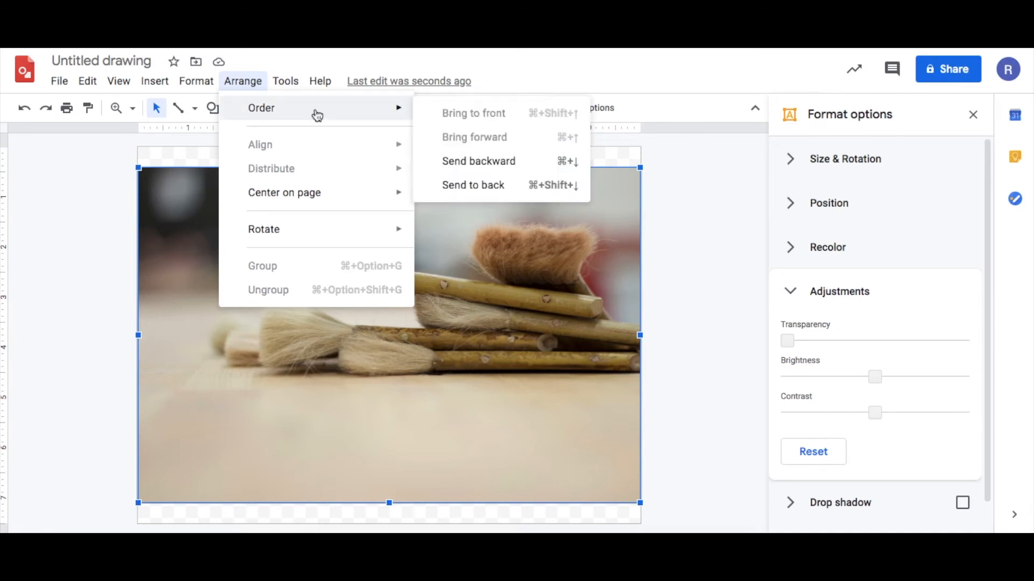
{"action": "left_click", "coordinate": [448, 161]}
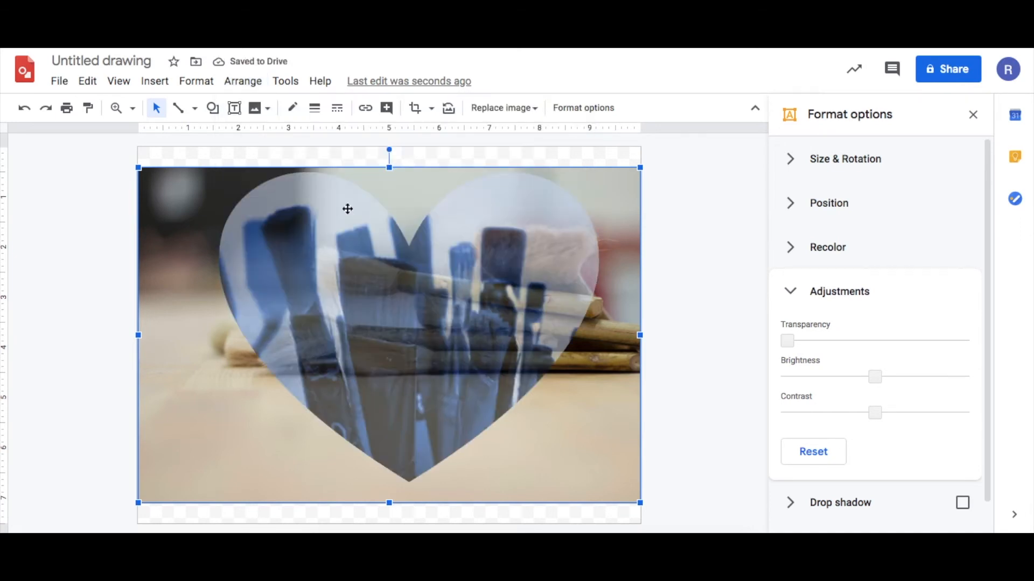
Step: Move the heart photo slightly lower over the stacked brushes and bring its transparency down to the minimum
{"action": "left_click", "coordinate": [548, 298]}
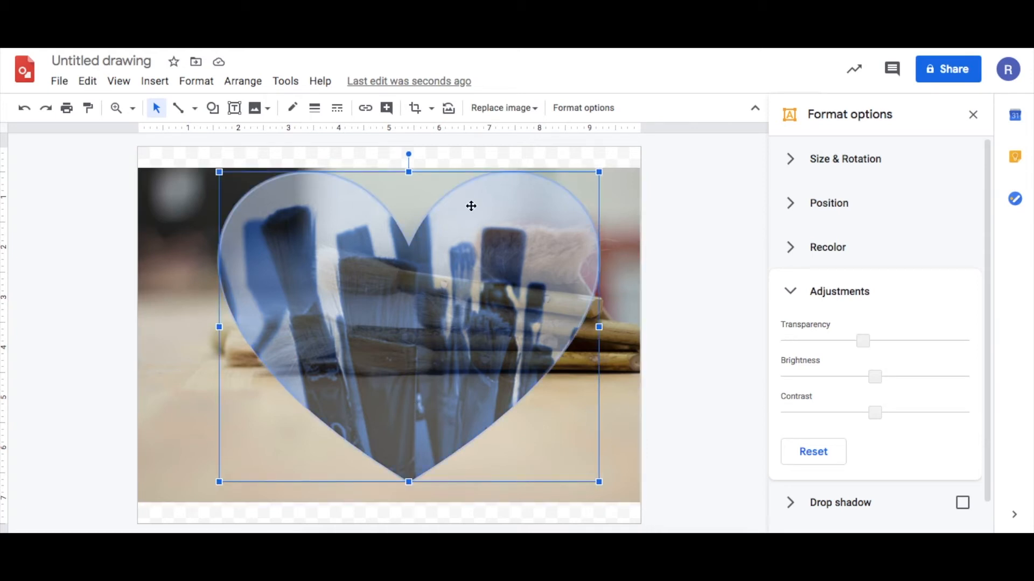
{"action": "left_click_drag", "start_coordinate": [464, 341], "coordinate": [460, 359]}
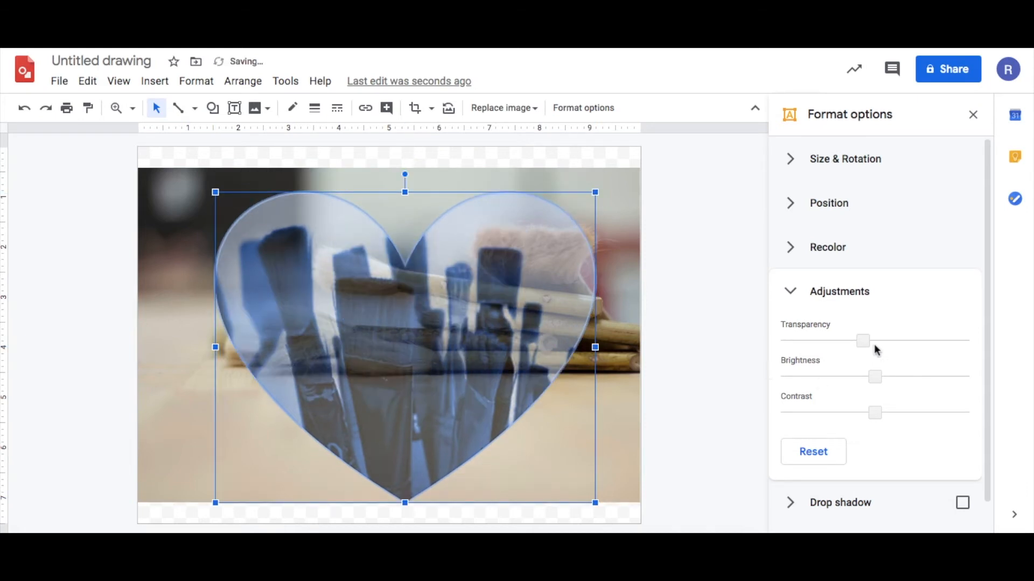
{"action": "left_click_drag", "start_coordinate": [867, 340], "coordinate": [765, 341]}
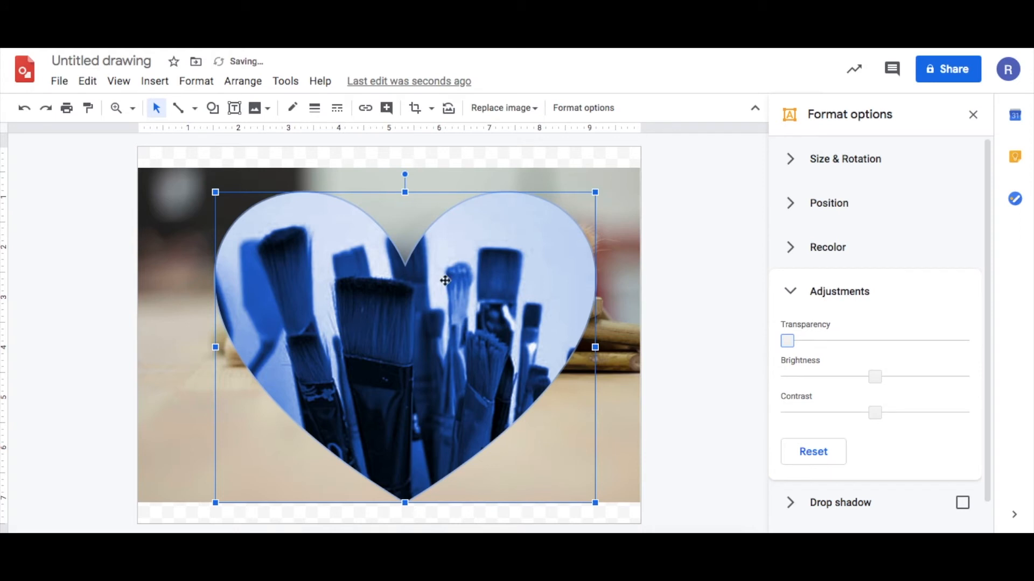
{"action": "left_click_drag", "start_coordinate": [787, 340], "coordinate": [821, 340]}
{"action": "left_click_drag", "start_coordinate": [832, 341], "coordinate": [760, 341]}
{"action": "left_click_drag", "start_coordinate": [787, 341], "coordinate": [693, 343]}
Step: Try the minimum and some darker brightness levels on the heart photo, returning the brightness to the middle
{"action": "left_click_drag", "start_coordinate": [875, 378], "coordinate": [755, 386]}
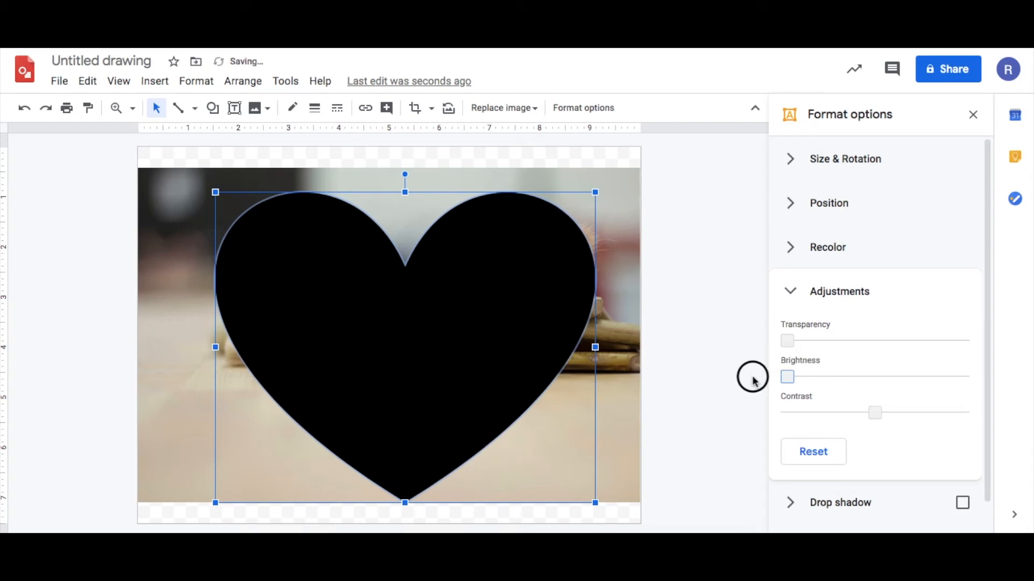
{"action": "left_click_drag", "start_coordinate": [787, 377], "coordinate": [837, 377]}
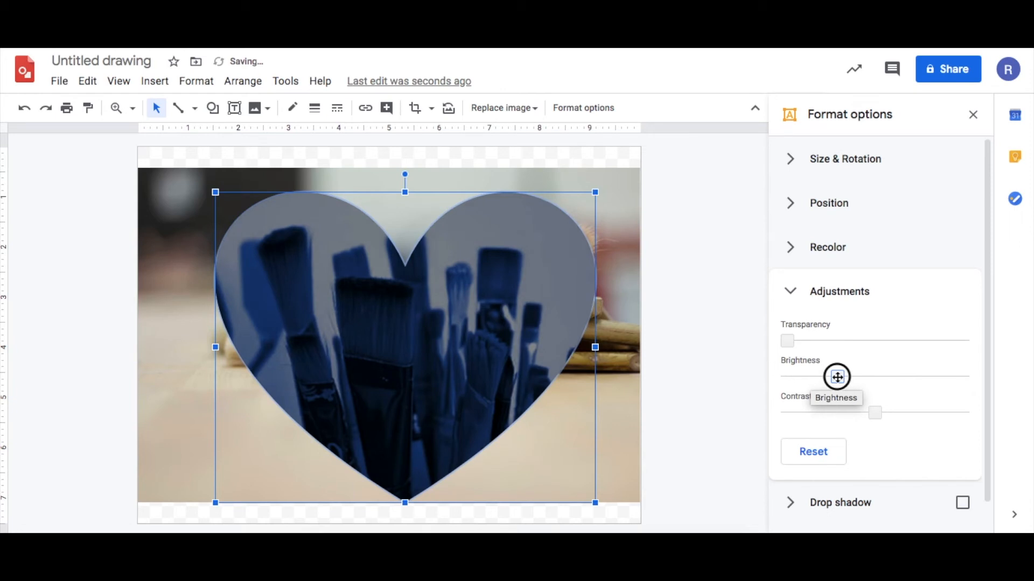
{"action": "mouse_move", "coordinate": [837, 376]}
{"action": "left_mouse_down"}
{"action": "mouse_move", "coordinate": [858, 369]}
{"action": "mouse_move", "coordinate": [983, 382]}
{"action": "mouse_move", "coordinate": [819, 369]}
{"action": "mouse_move", "coordinate": [848, 376]}
{"action": "left_mouse_up"}
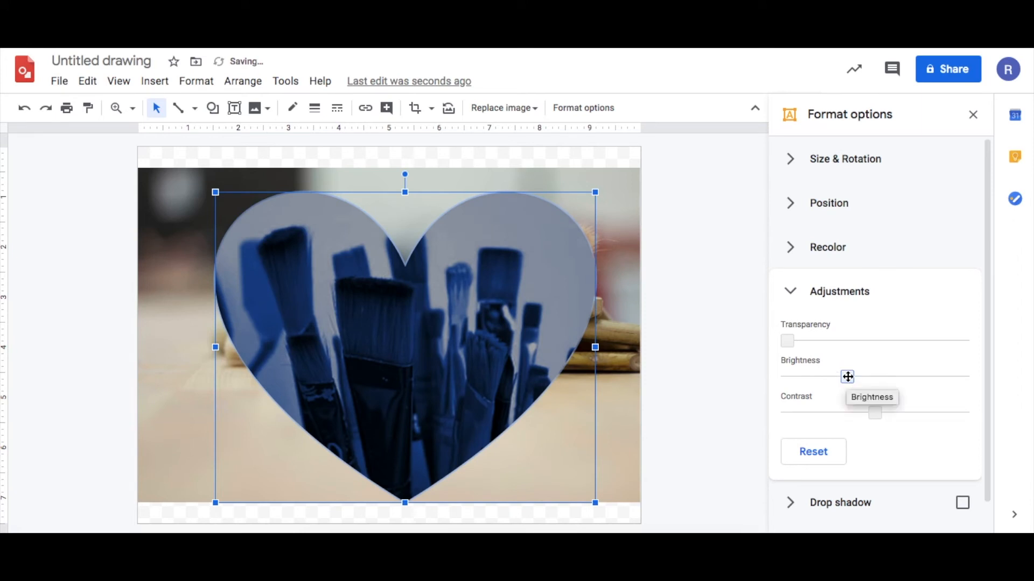
{"action": "left_click_drag", "start_coordinate": [847, 376], "coordinate": [875, 379]}
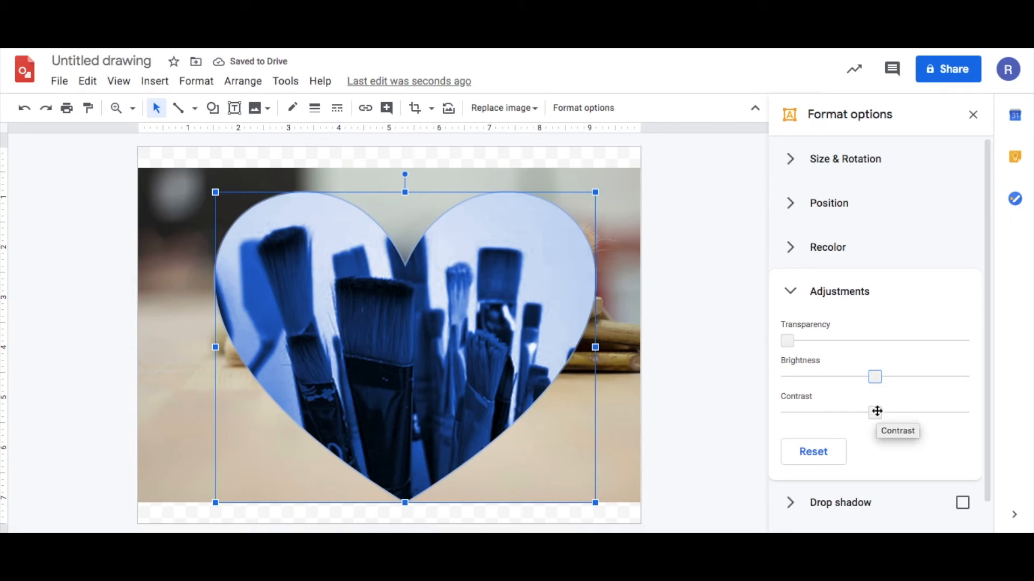
Step: Try the minimum and maximum contrast on the heart photo, returning the contrast to the middle
{"action": "left_click_drag", "start_coordinate": [877, 411], "coordinate": [787, 413]}
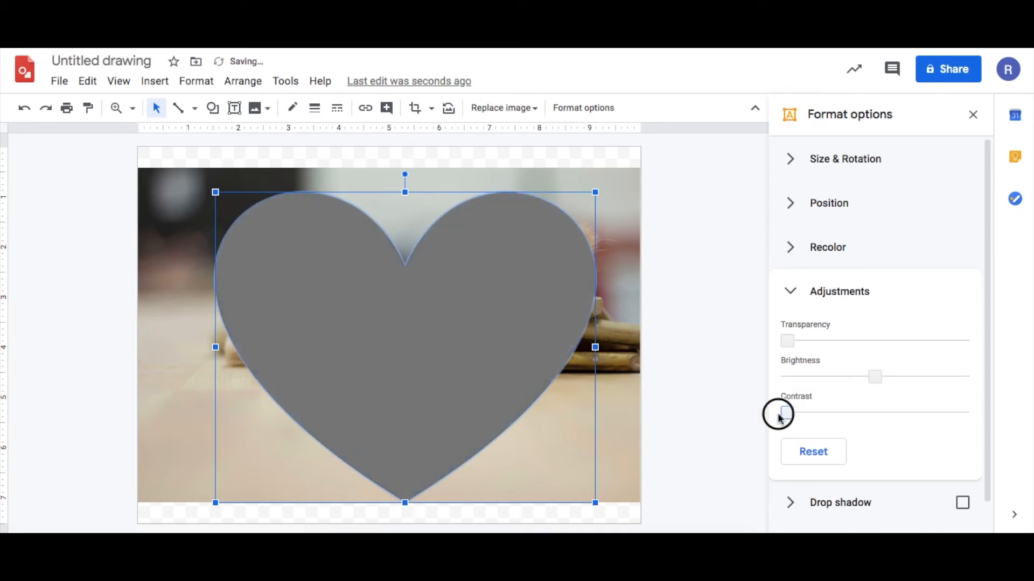
{"action": "mouse_move", "coordinate": [780, 414]}
{"action": "left_mouse_down"}
{"action": "mouse_move", "coordinate": [867, 404]}
{"action": "mouse_move", "coordinate": [971, 422]}
{"action": "left_mouse_up"}
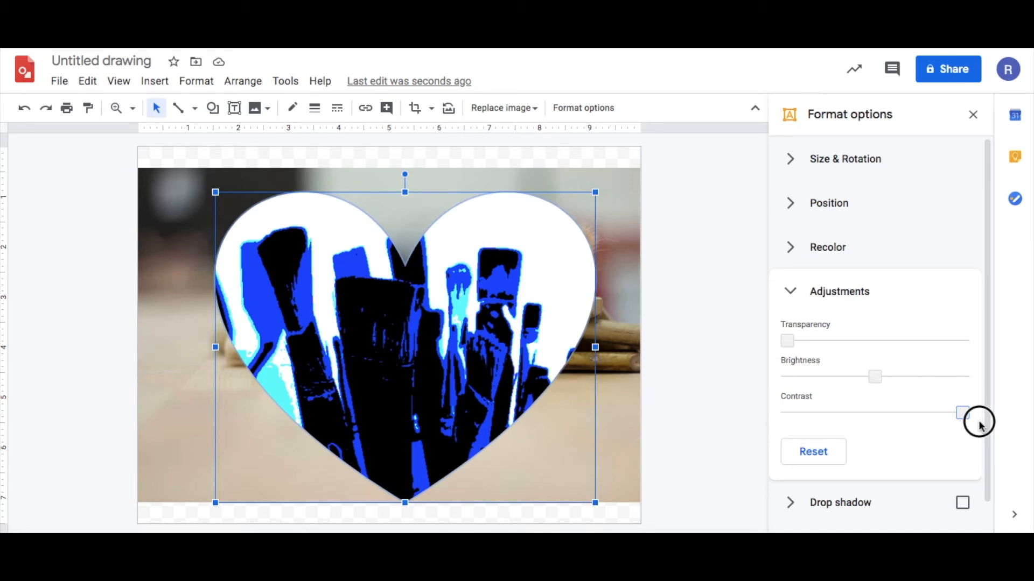
{"action": "left_click_drag", "start_coordinate": [963, 410], "coordinate": [876, 410]}
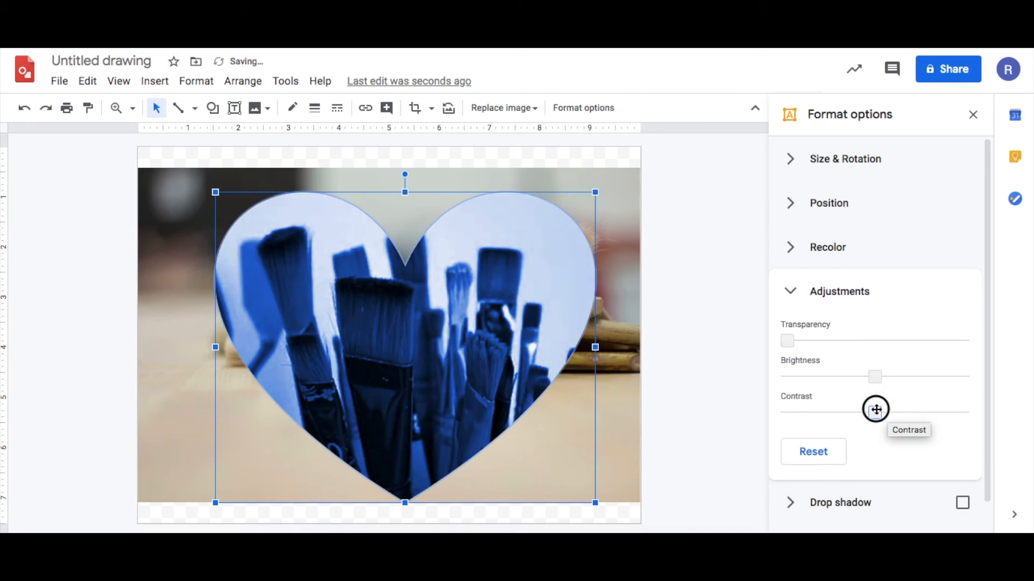
{"action": "left_click", "coordinate": [876, 410]}
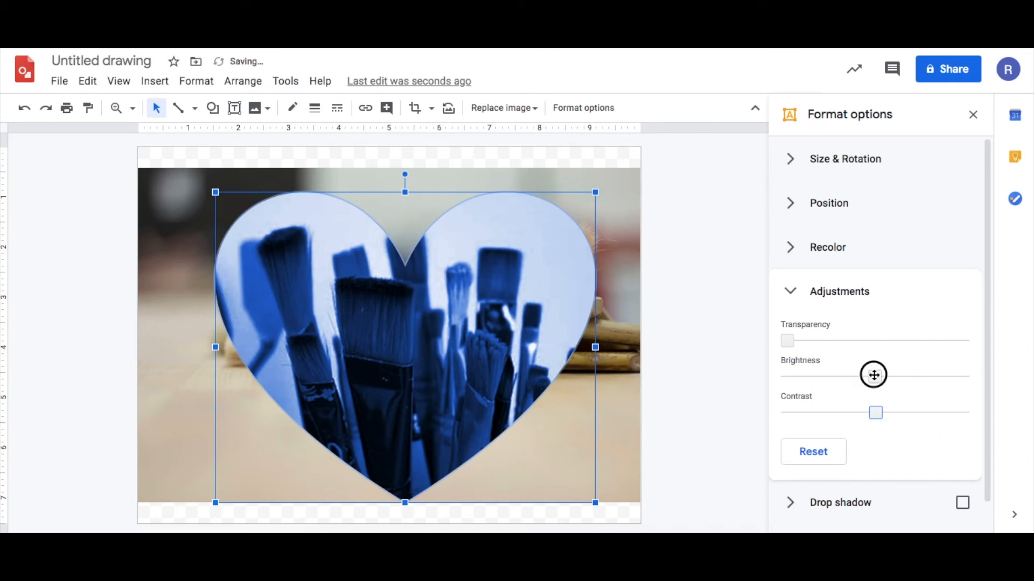
Step: Try a darker heart photo with strongly raised contrast, and brighten it to +52%
{"action": "left_click", "coordinate": [839, 375]}
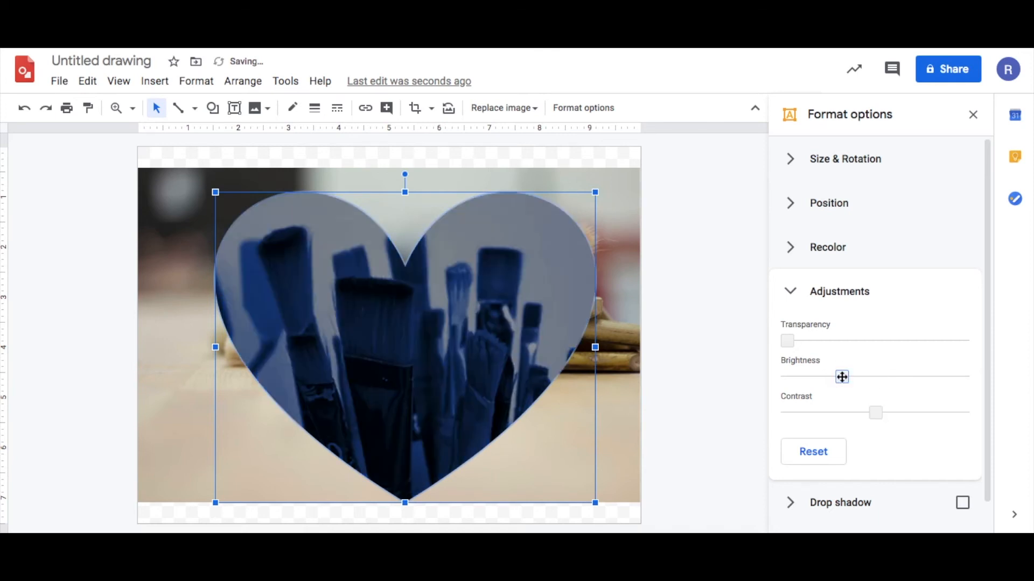
{"action": "left_click", "coordinate": [876, 410]}
{"action": "left_click", "coordinate": [946, 410]}
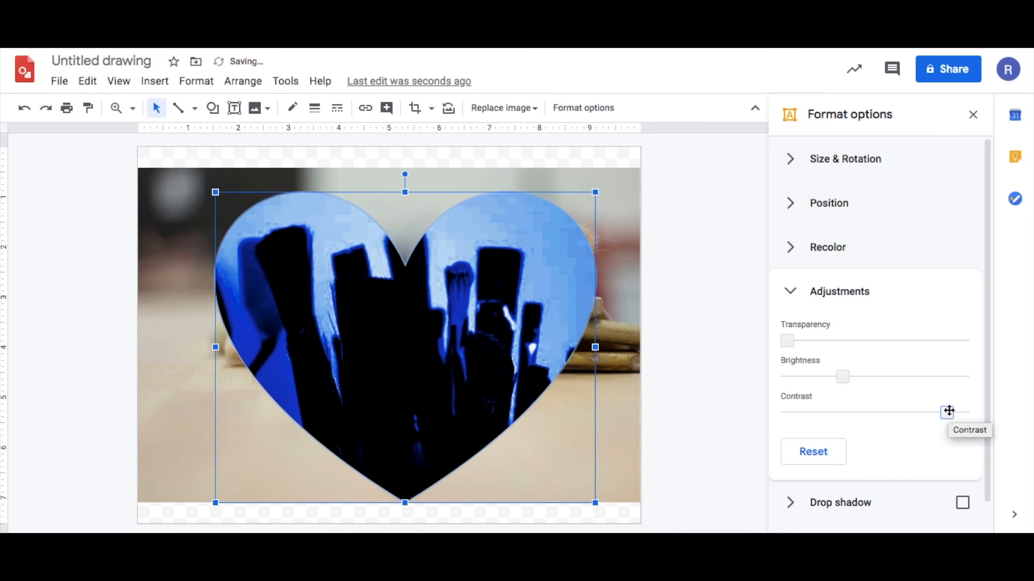
{"action": "left_click", "coordinate": [928, 379]}
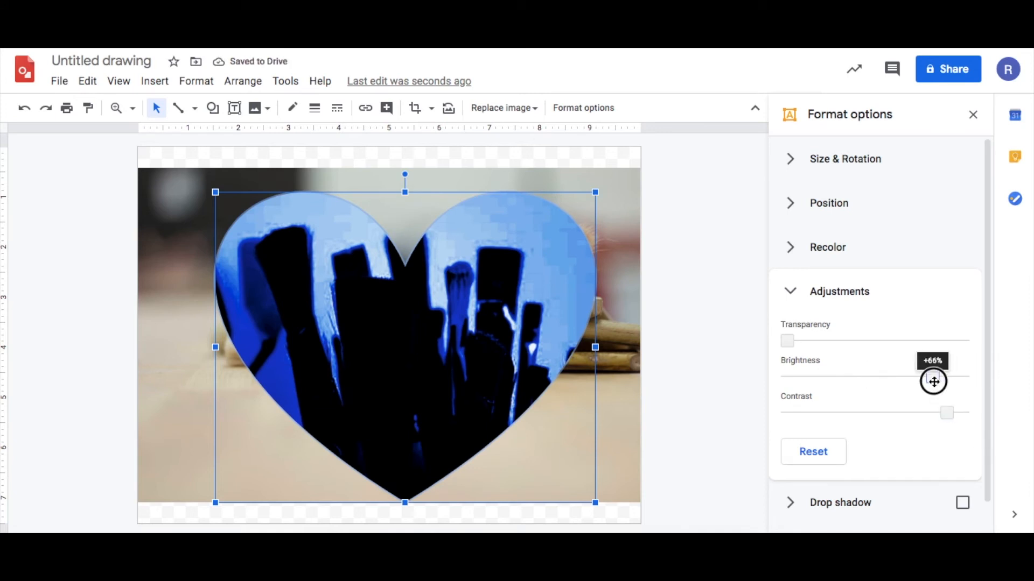
{"action": "mouse_move", "coordinate": [926, 380]}
{"action": "left_mouse_down"}
{"action": "mouse_move", "coordinate": [911, 377]}
{"action": "mouse_move", "coordinate": [923, 375]}
{"action": "left_mouse_up"}
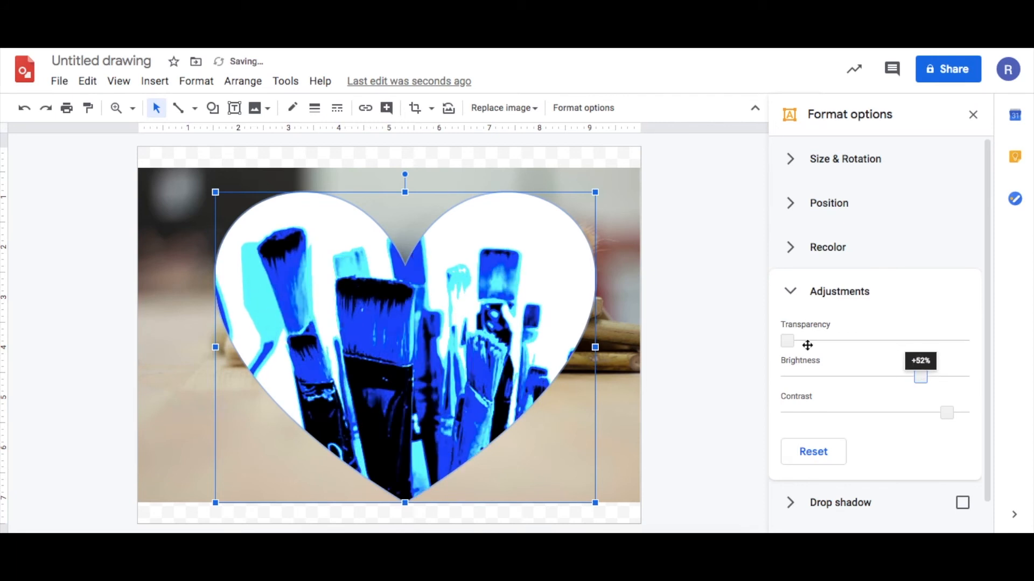
Step: Try partial transparency on the heart photo, and reset all its adjustments and collapse the adjustment options
{"action": "left_click", "coordinate": [873, 342]}
{"action": "left_click_drag", "start_coordinate": [874, 342], "coordinate": [858, 343]}
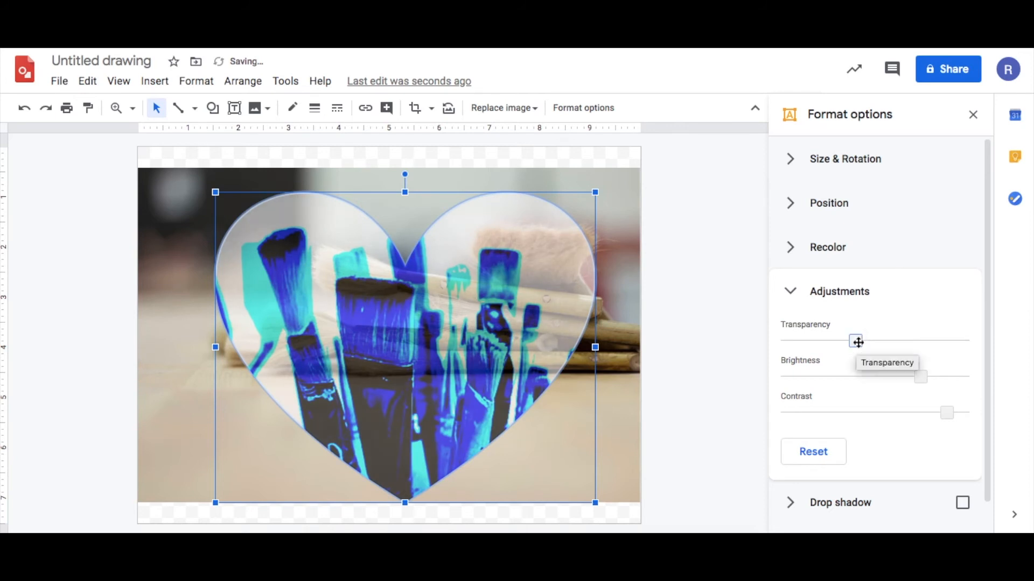
{"action": "left_click", "coordinate": [838, 450]}
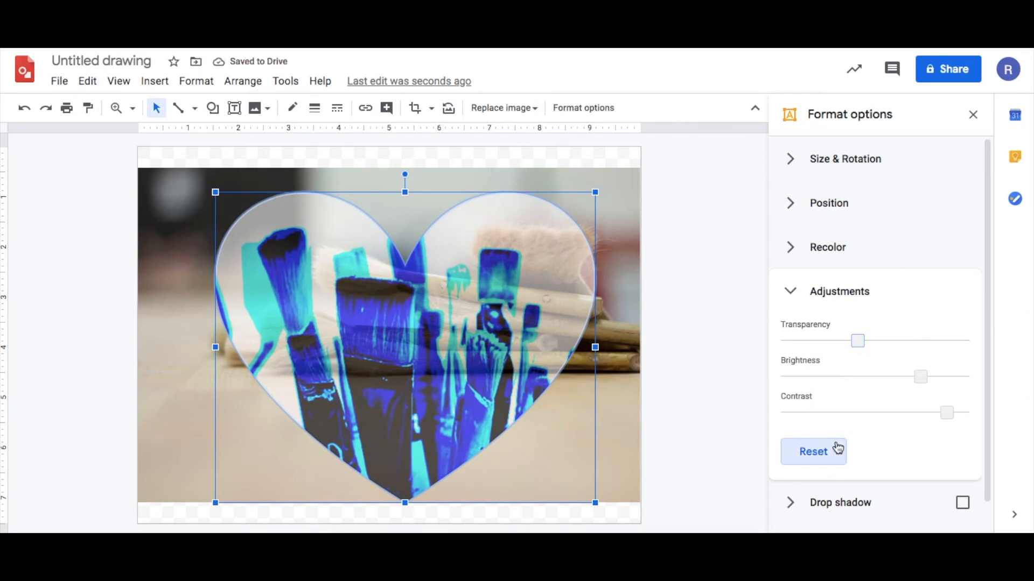
{"action": "left_click", "coordinate": [797, 293]}
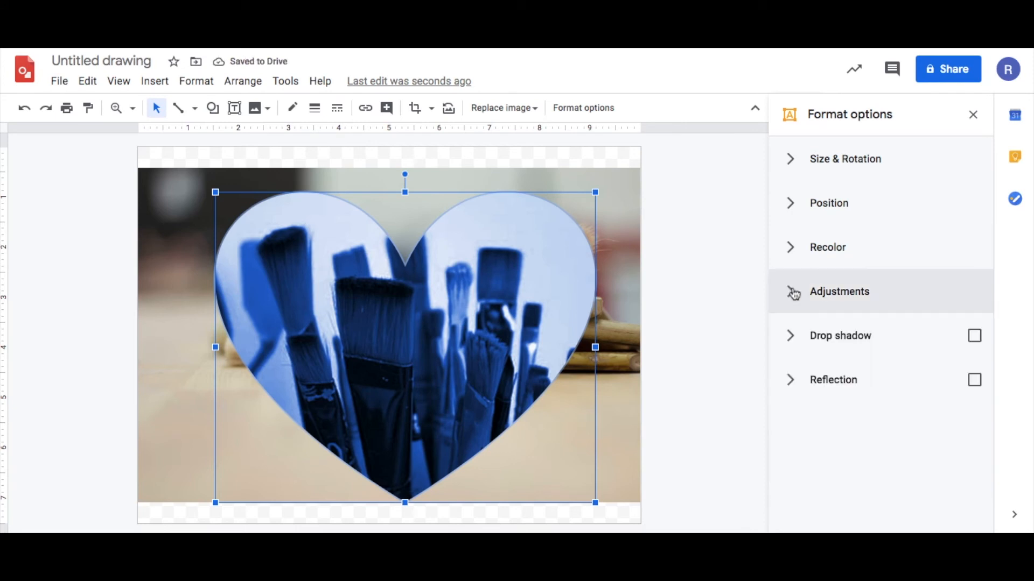
Step: Add a drop shadow to the heart photo and check the shadow colour choices, keeping black
{"action": "left_click", "coordinate": [798, 349]}
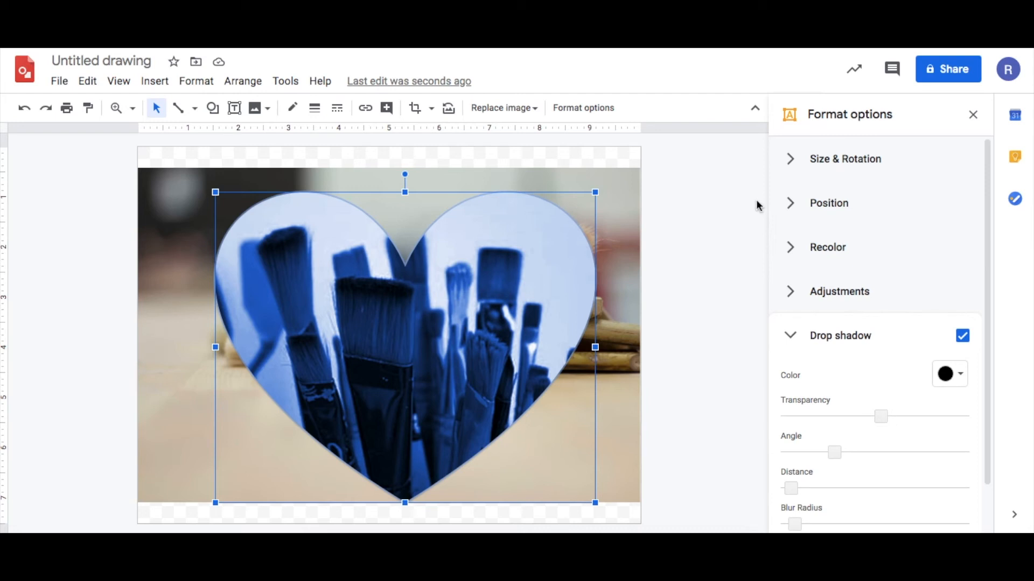
{"action": "left_click", "coordinate": [957, 382]}
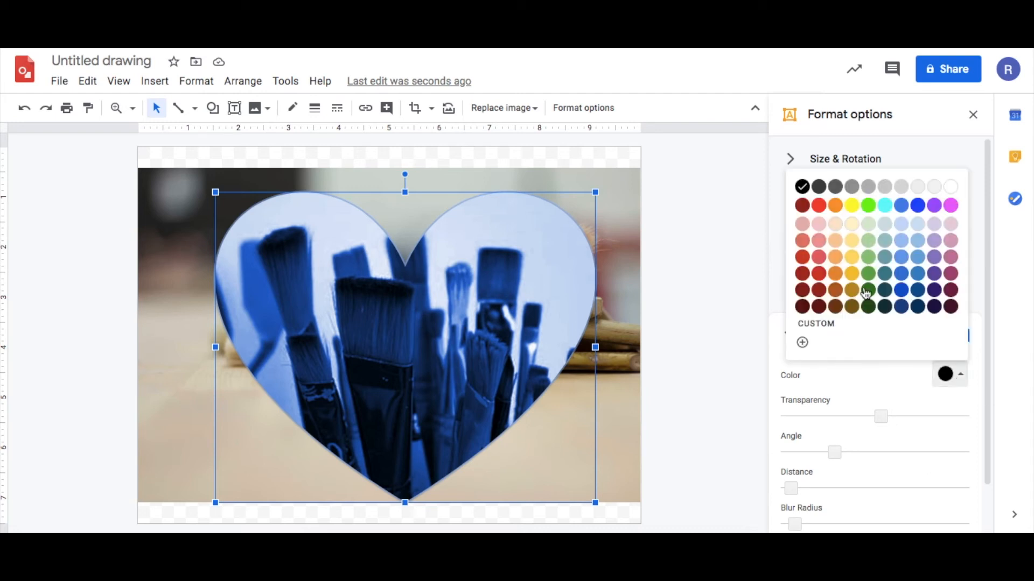
{"action": "left_click", "coordinate": [885, 422]}
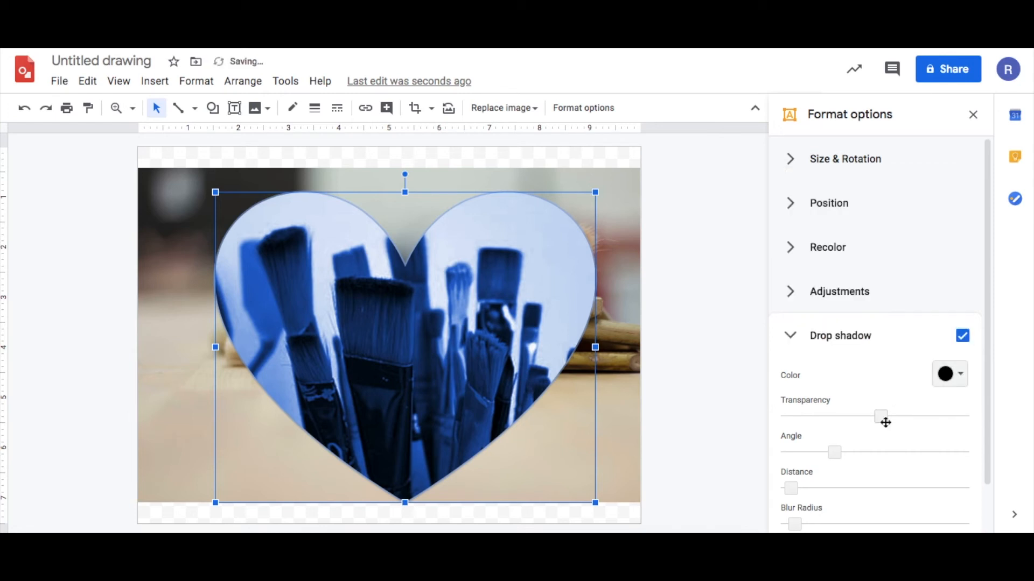
Step: Try different transparency levels on the heart photo's drop shadow, ending at the minimum
{"action": "mouse_move", "coordinate": [885, 422]}
{"action": "left_mouse_down"}
{"action": "mouse_move", "coordinate": [785, 420]}
{"action": "mouse_move", "coordinate": [886, 404]}
{"action": "mouse_move", "coordinate": [902, 418]}
{"action": "left_mouse_up"}
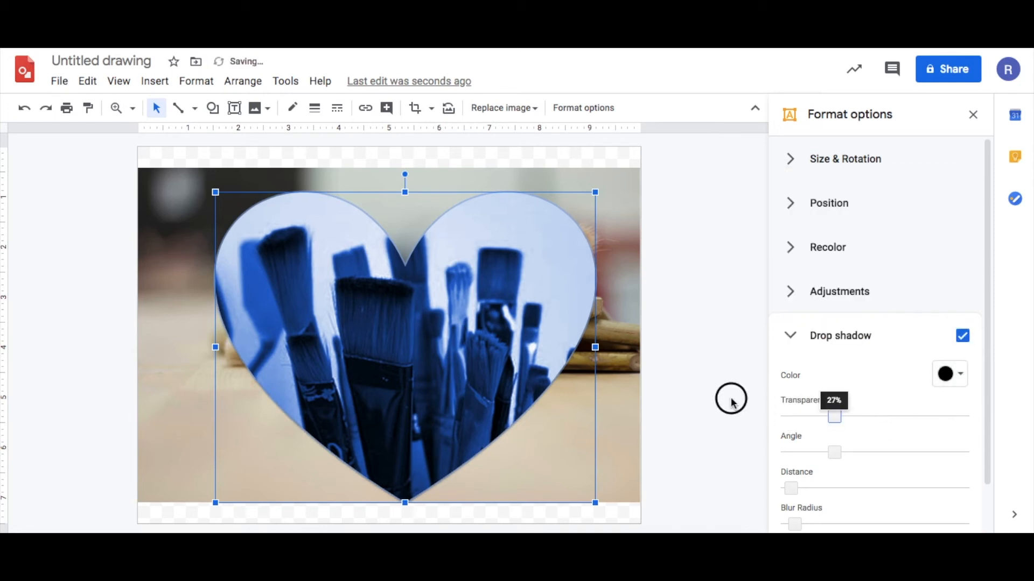
{"action": "left_click_drag", "start_coordinate": [775, 430], "coordinate": [775, 425]}
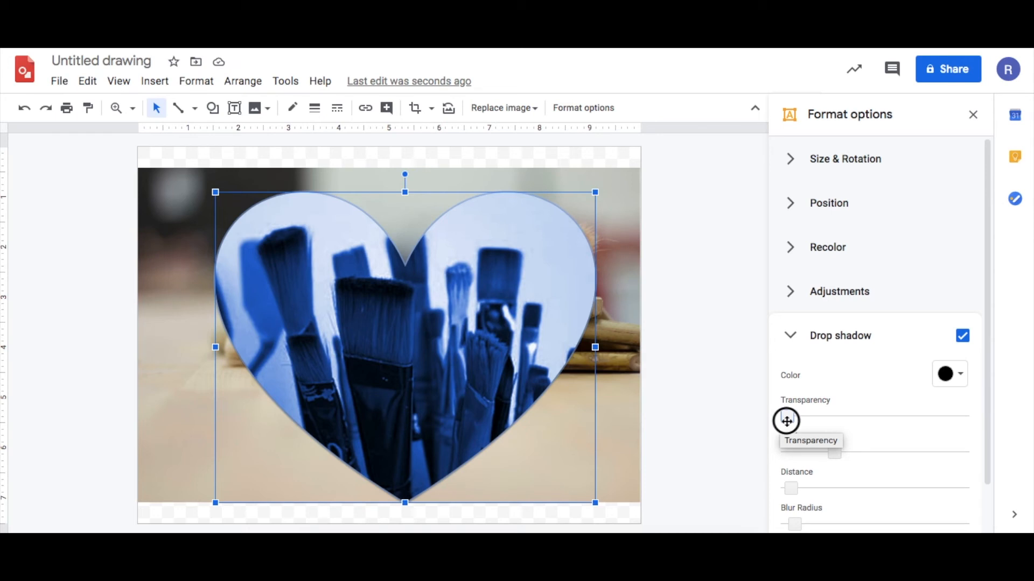
{"action": "left_click_drag", "start_coordinate": [780, 422], "coordinate": [871, 418]}
{"action": "left_click_drag", "start_coordinate": [961, 417], "coordinate": [773, 421]}
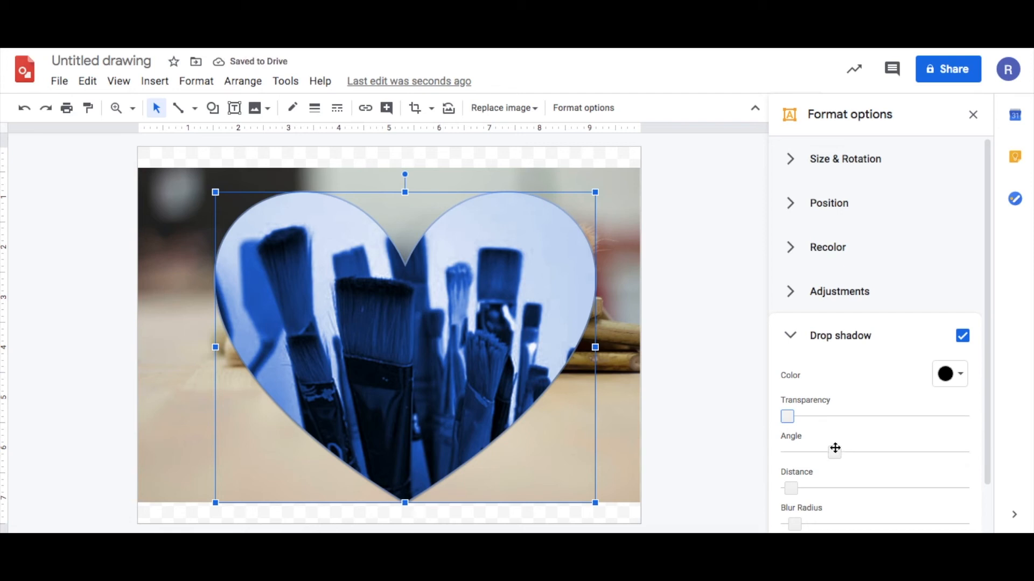
Step: Try different distances and angles for the heart photo's drop shadow, ending with a moderate distance and the minimum angle
{"action": "scroll", "coordinate": [840, 410], "scroll_direction": "down", "scroll_amount": 1}
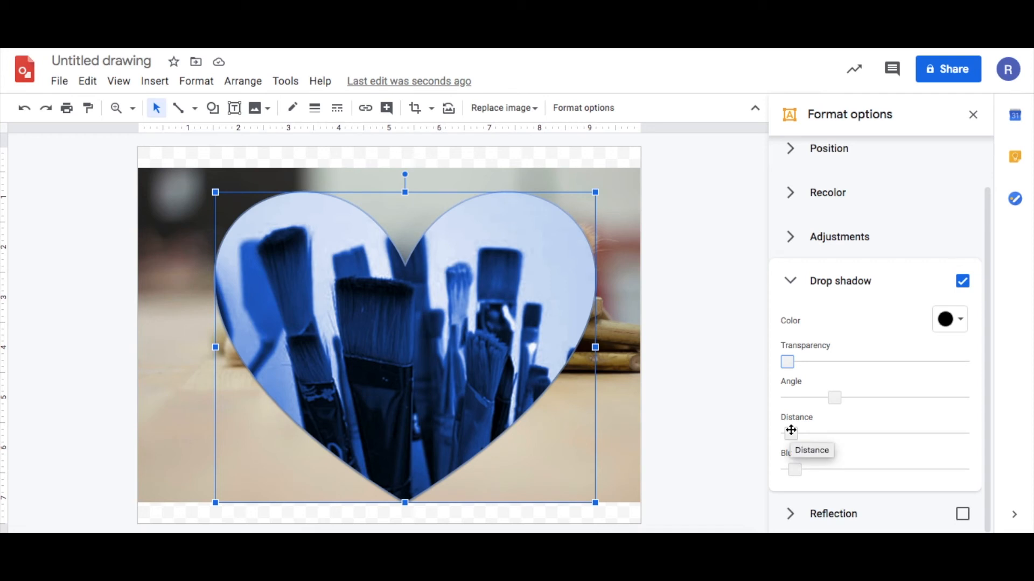
{"action": "left_click_drag", "start_coordinate": [791, 431], "coordinate": [763, 438]}
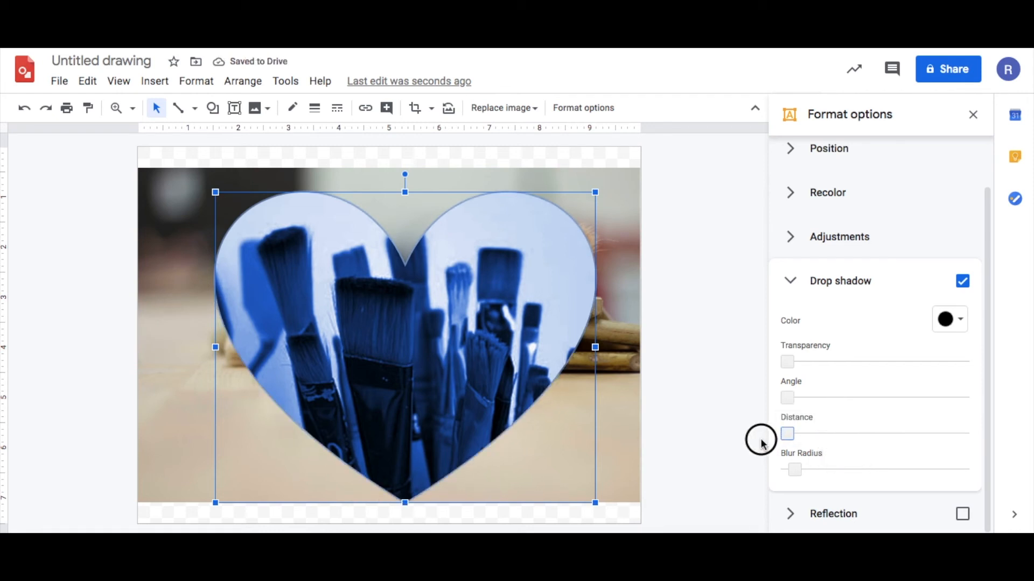
{"action": "left_click_drag", "start_coordinate": [787, 433], "coordinate": [819, 443]}
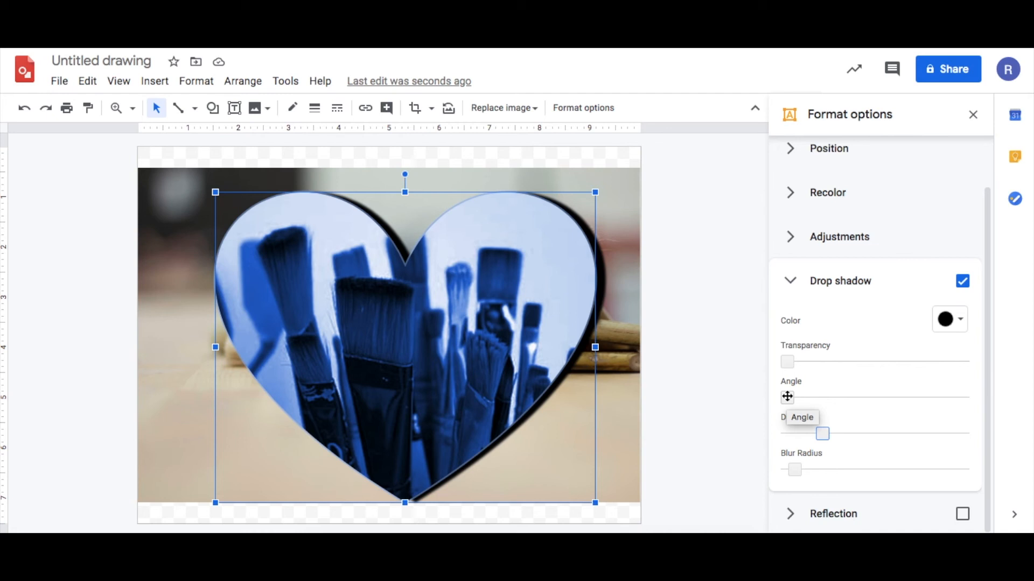
{"action": "left_click_drag", "start_coordinate": [787, 399], "coordinate": [825, 398]}
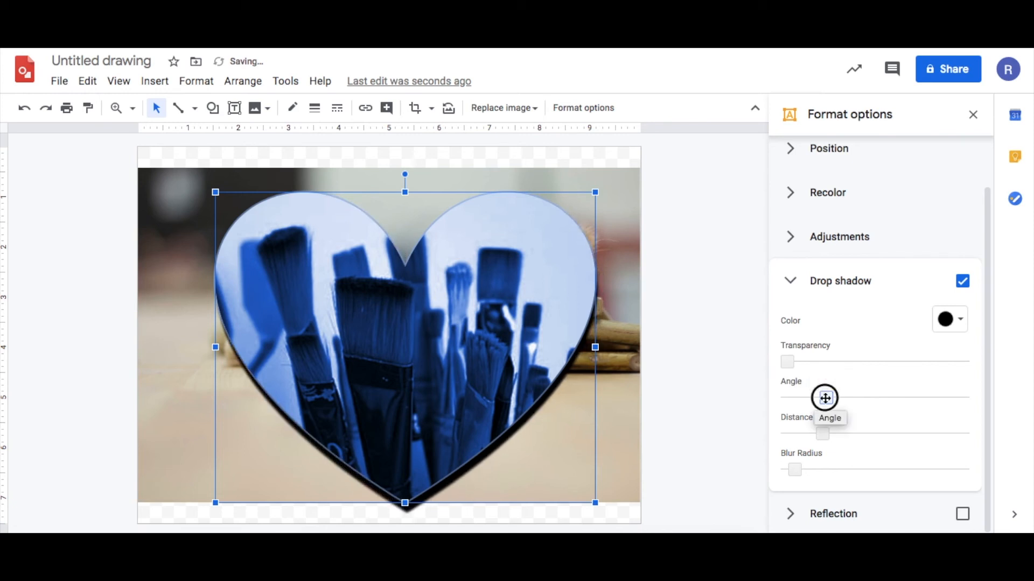
{"action": "left_click_drag", "start_coordinate": [826, 398], "coordinate": [695, 416]}
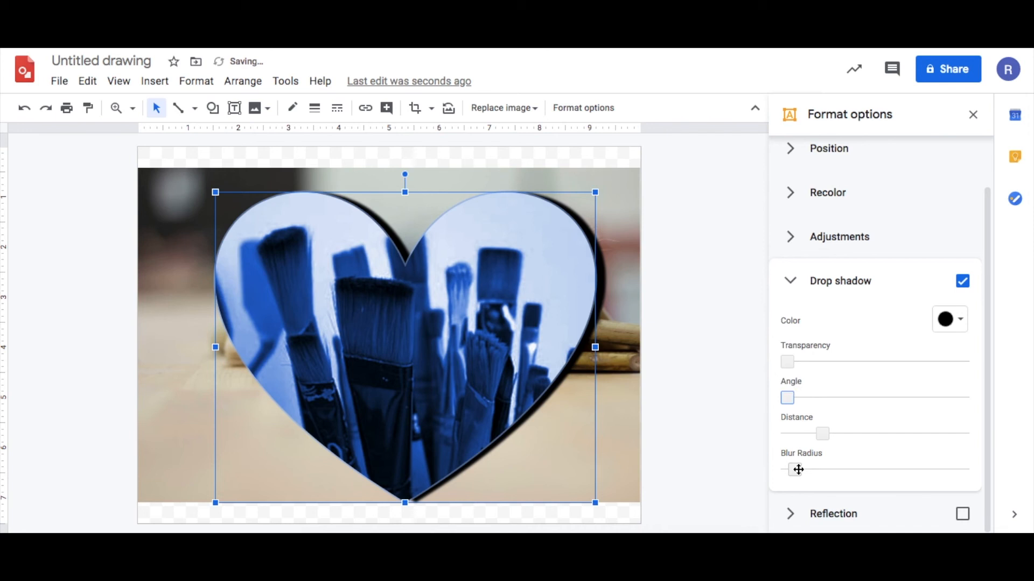
Step: Increase the drop shadow's distance strongly and try different blur radii, from none through 40 to a high blur
{"action": "left_click_drag", "start_coordinate": [795, 470], "coordinate": [938, 431]}
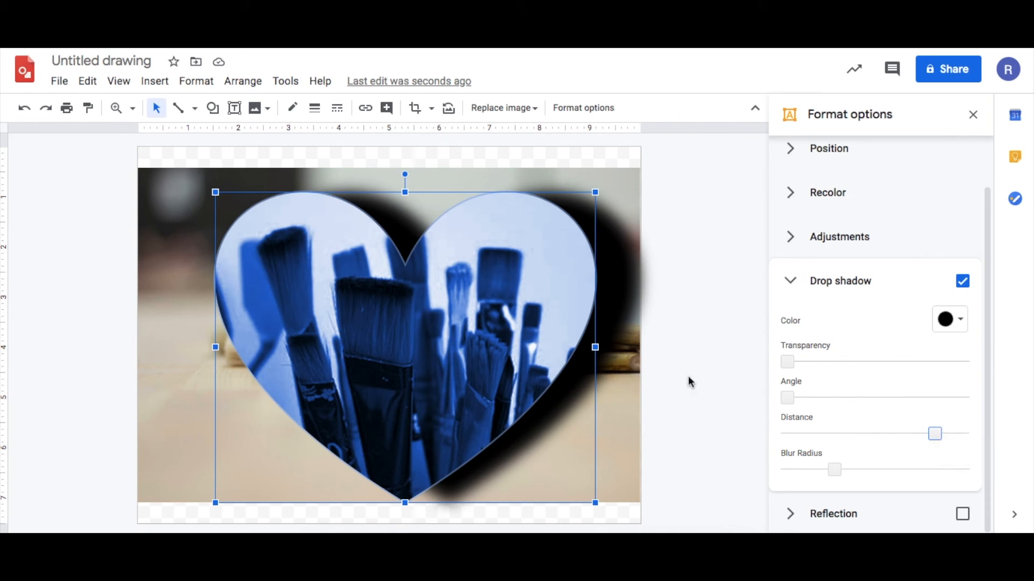
{"action": "left_click_drag", "start_coordinate": [834, 466], "coordinate": [770, 469]}
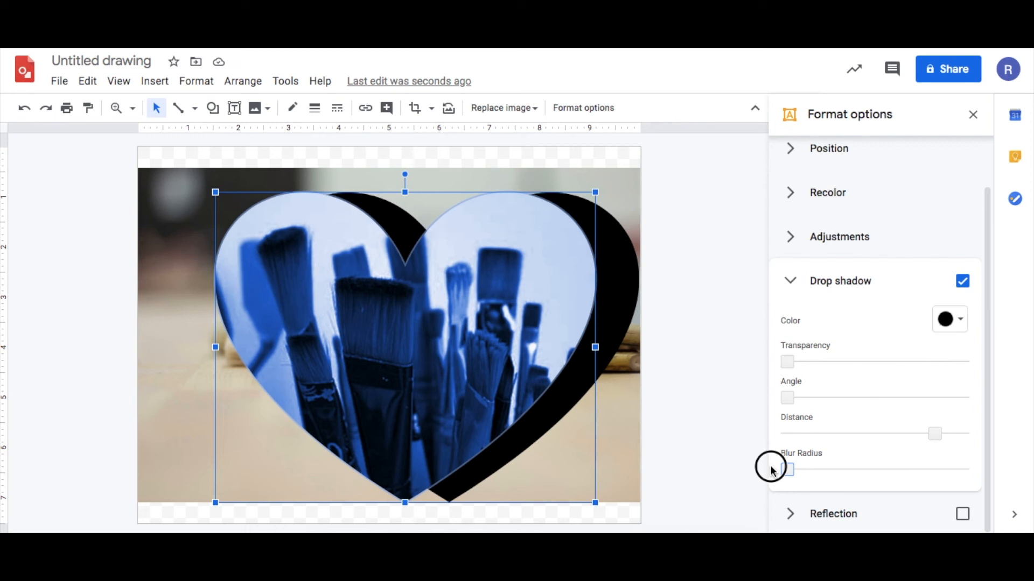
{"action": "left_click_drag", "start_coordinate": [788, 470], "coordinate": [838, 468]}
{"action": "left_click", "coordinate": [850, 469]}
{"action": "left_click_drag", "start_coordinate": [855, 470], "coordinate": [861, 469]}
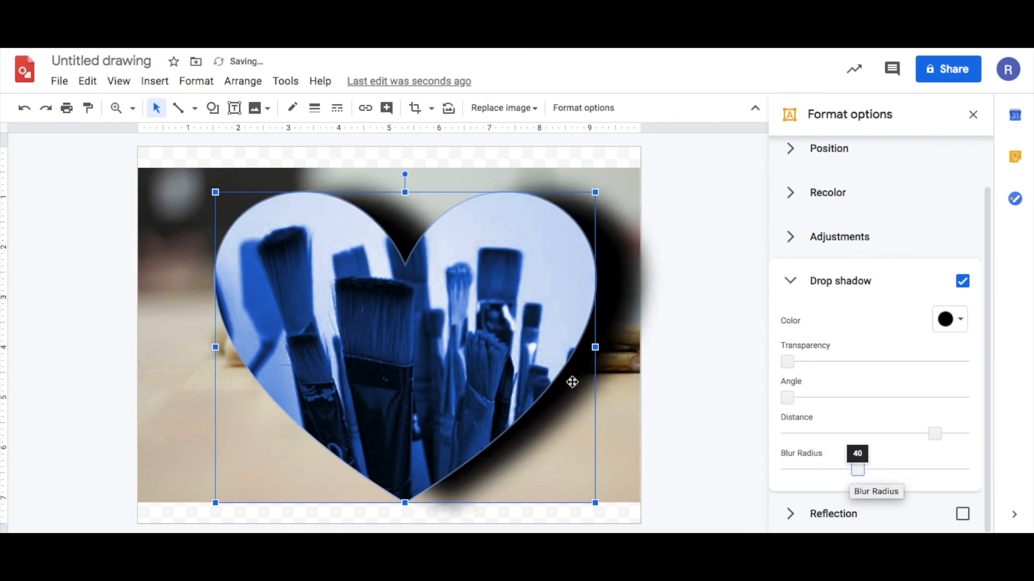
{"action": "left_click_drag", "start_coordinate": [864, 470], "coordinate": [925, 467]}
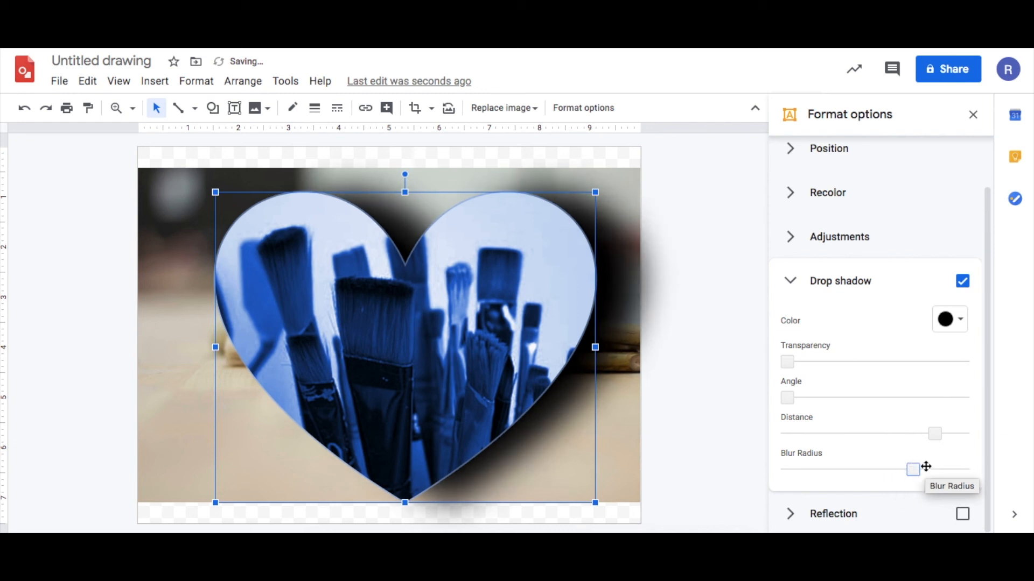
{"action": "left_click", "coordinate": [925, 467]}
Step: Try 47% and 12% transparency on the blurred drop shadow, and return it to the minimum
{"action": "left_click_drag", "start_coordinate": [786, 360], "coordinate": [868, 352]}
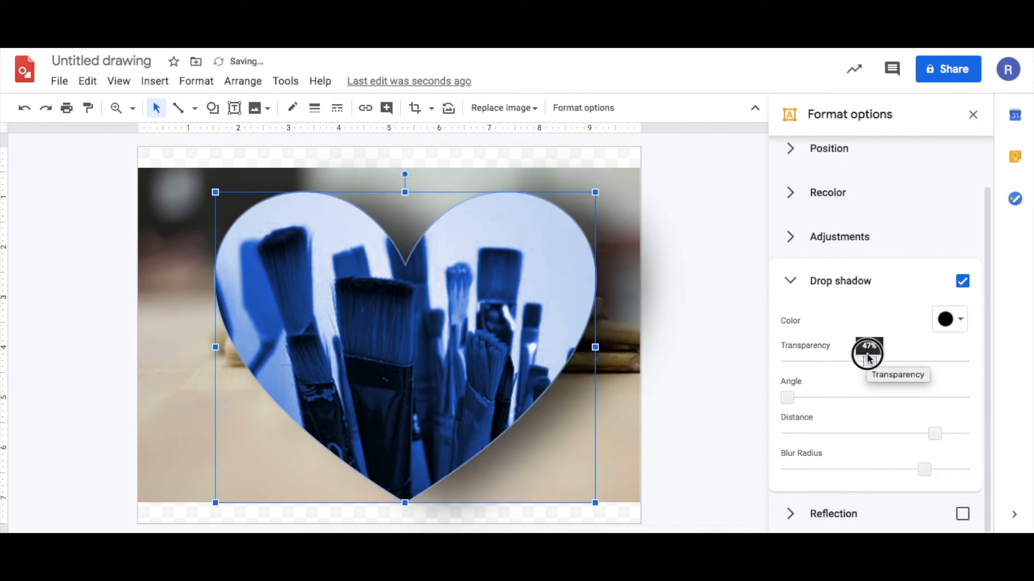
{"action": "left_click", "coordinate": [808, 358]}
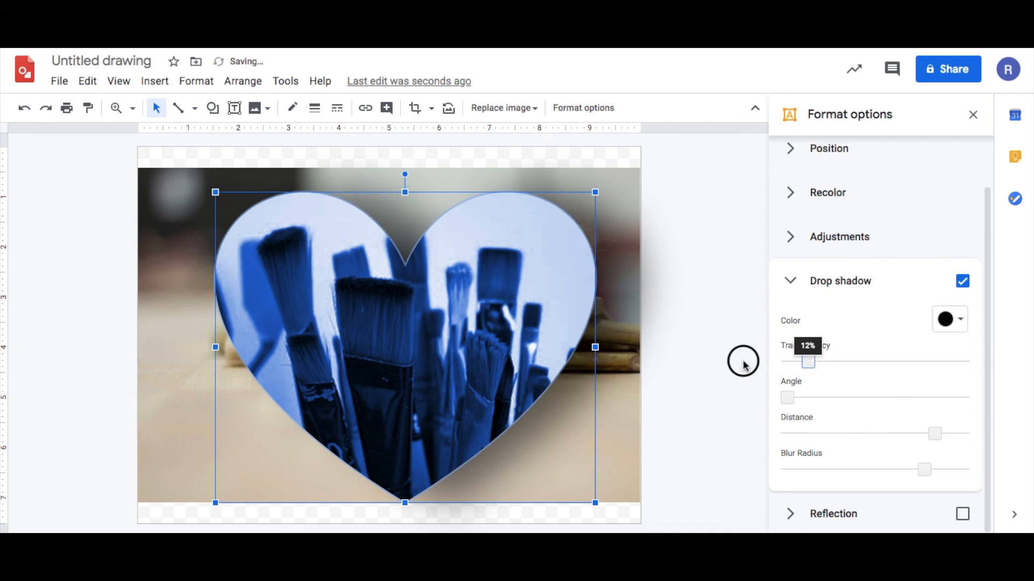
{"action": "left_click_drag", "start_coordinate": [743, 366], "coordinate": [743, 365]}
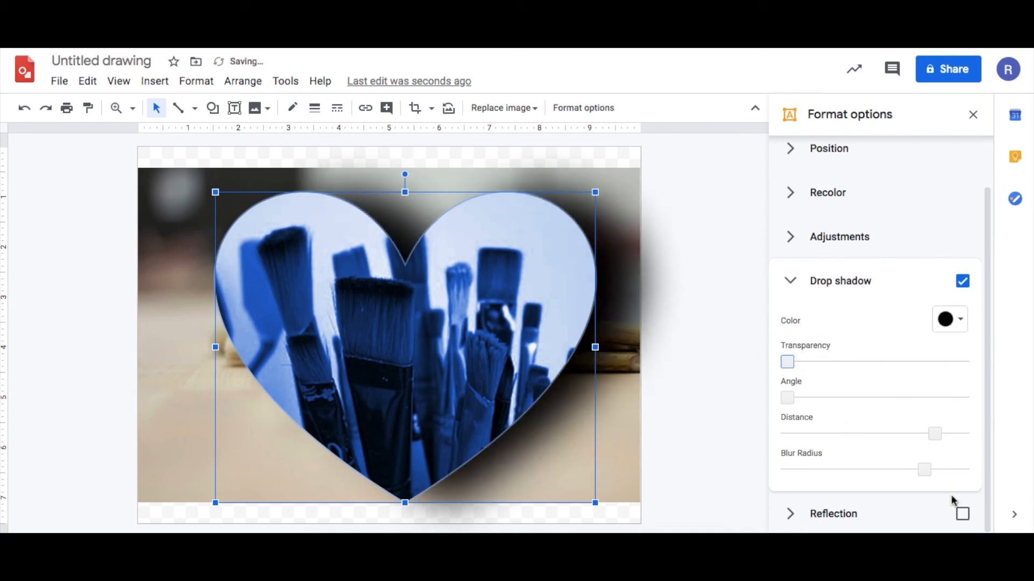
Step: Try the maximum blur radius on the drop shadow, reduce it to the minimum, and collapse the drop shadow options
{"action": "left_click_drag", "start_coordinate": [923, 469], "coordinate": [974, 464]}
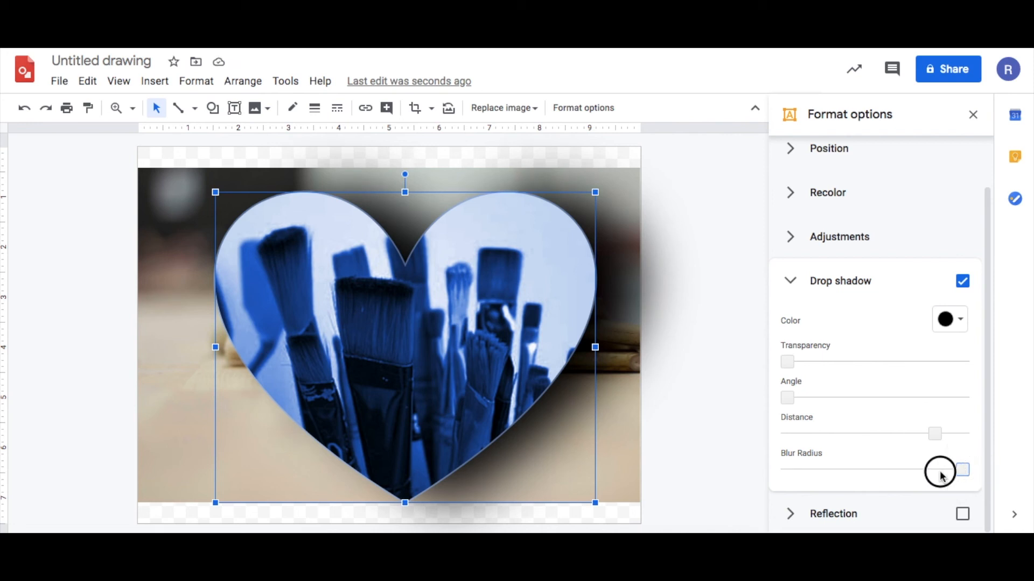
{"action": "left_click_drag", "start_coordinate": [942, 472], "coordinate": [737, 491]}
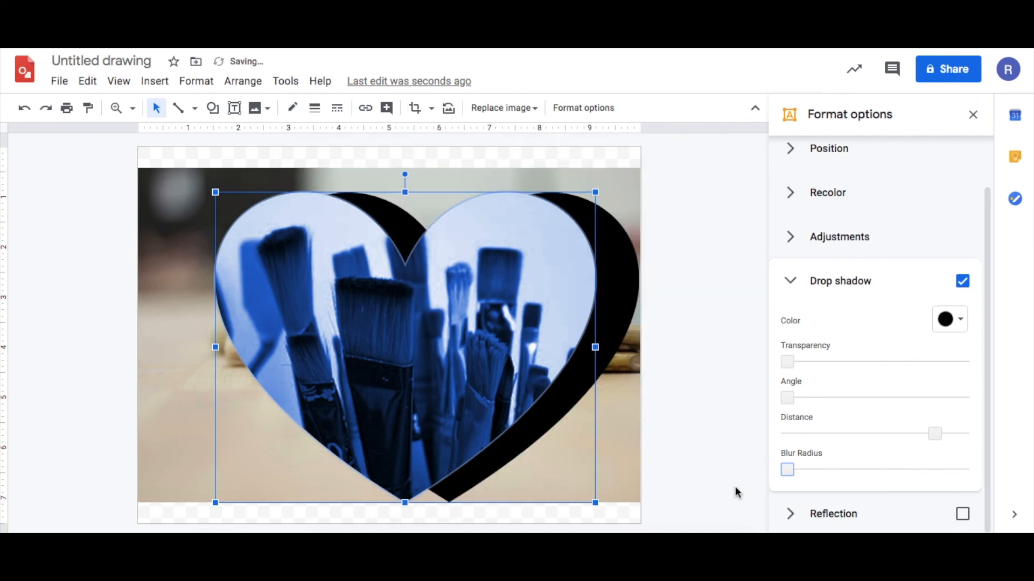
{"action": "left_click", "coordinate": [796, 280]}
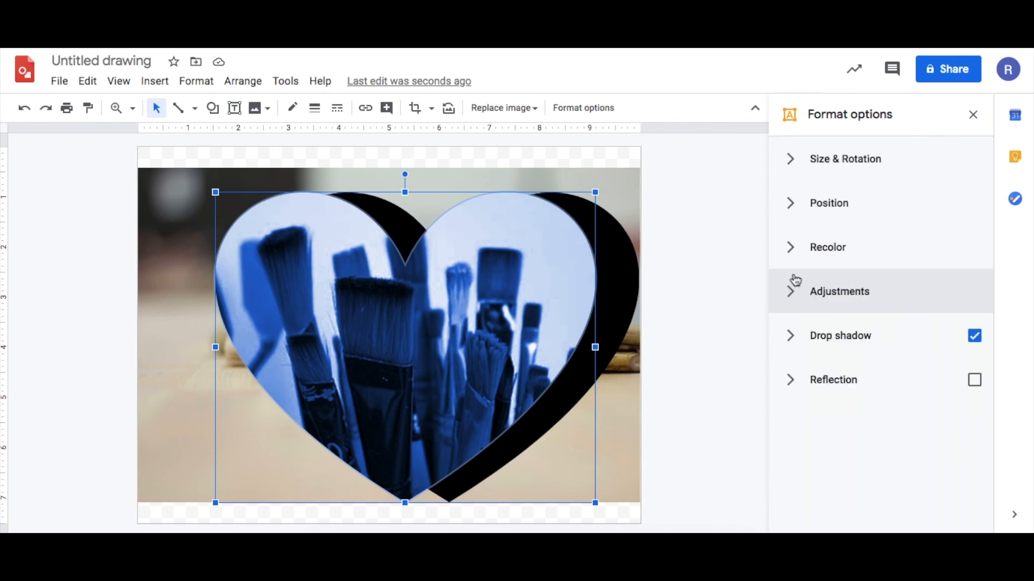
Step: Add a reflection to the heart photo, and shrink and move the photo upward to make room for the reflection
{"action": "left_click", "coordinate": [793, 381]}
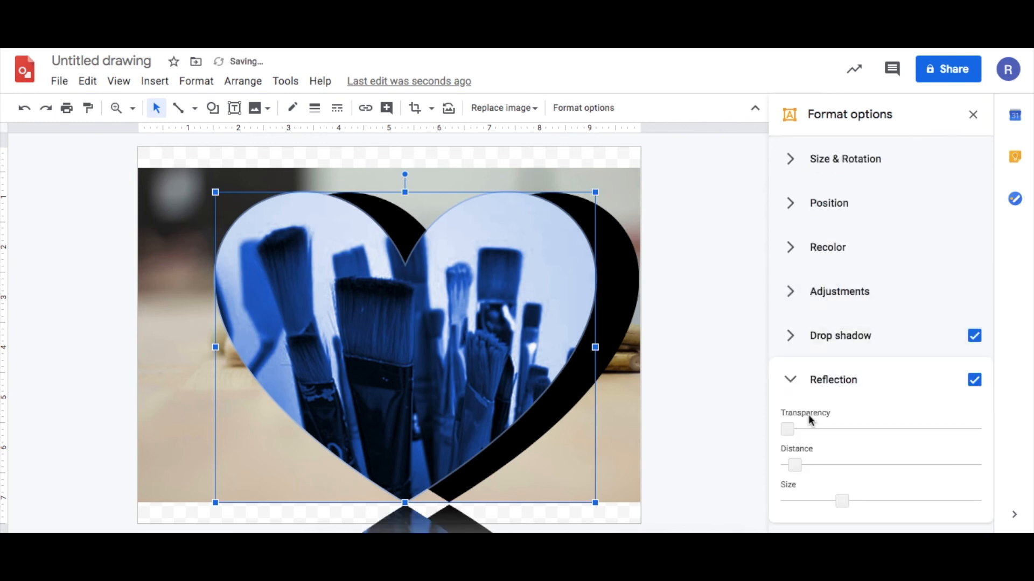
{"action": "left_click_drag", "start_coordinate": [215, 191], "coordinate": [329, 275]}
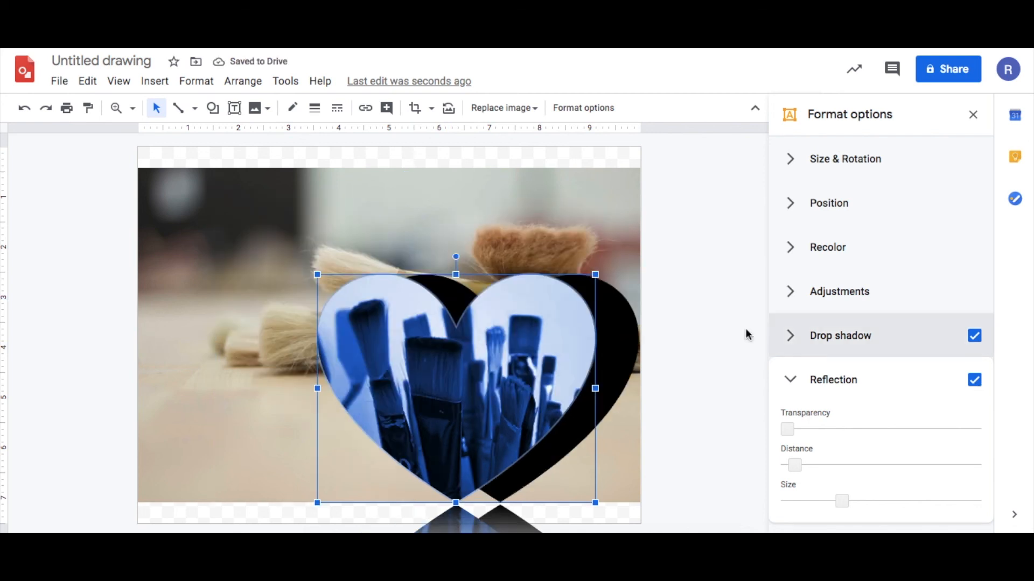
{"action": "left_click_drag", "start_coordinate": [556, 337], "coordinate": [433, 241]}
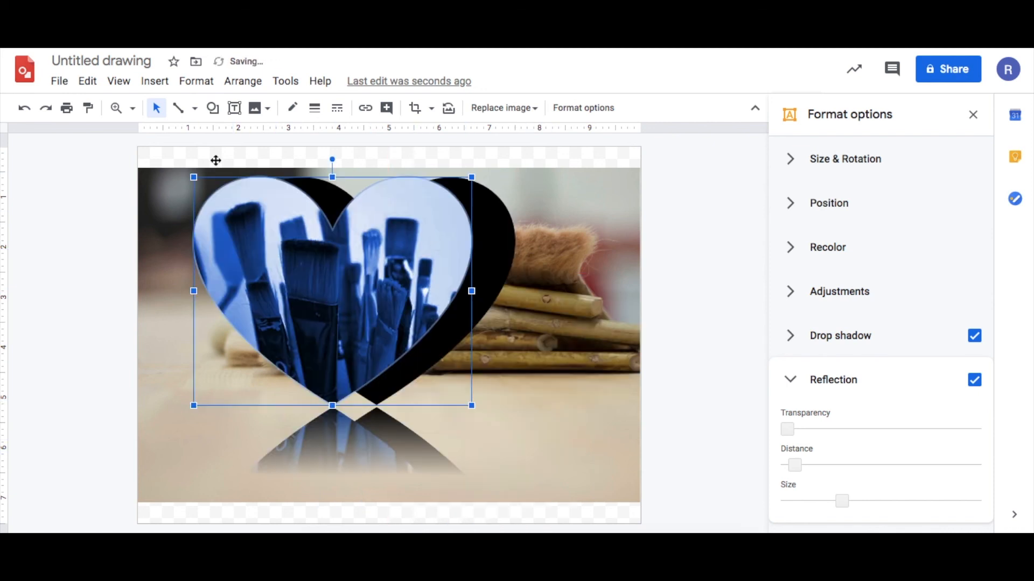
{"action": "left_click_drag", "start_coordinate": [272, 232], "coordinate": [286, 248]}
{"action": "left_click_drag", "start_coordinate": [416, 323], "coordinate": [398, 257]}
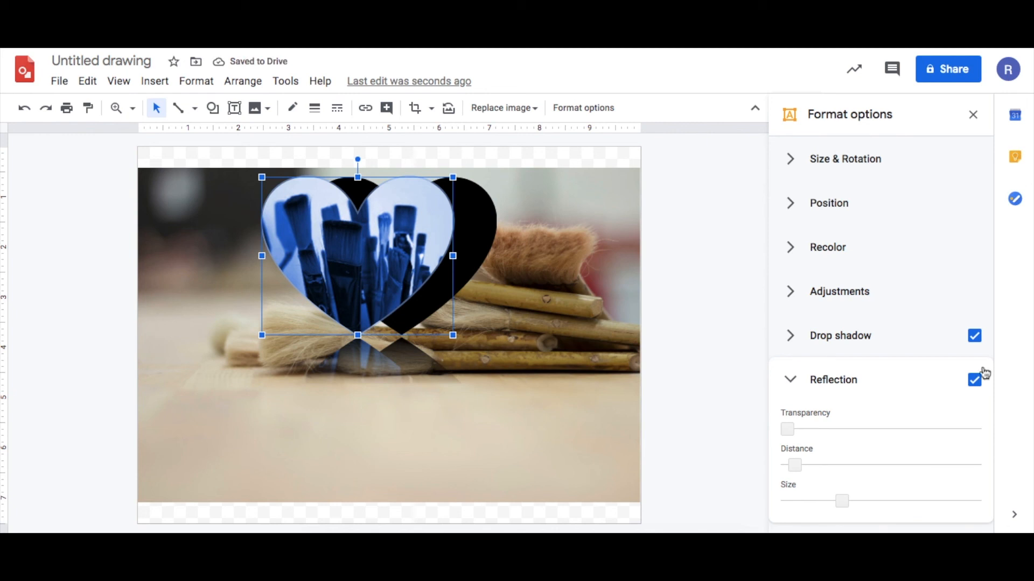
Step: Turn the heart photo's reflection off and on again for comparison, and review its drop shadow options
{"action": "left_click", "coordinate": [975, 382]}
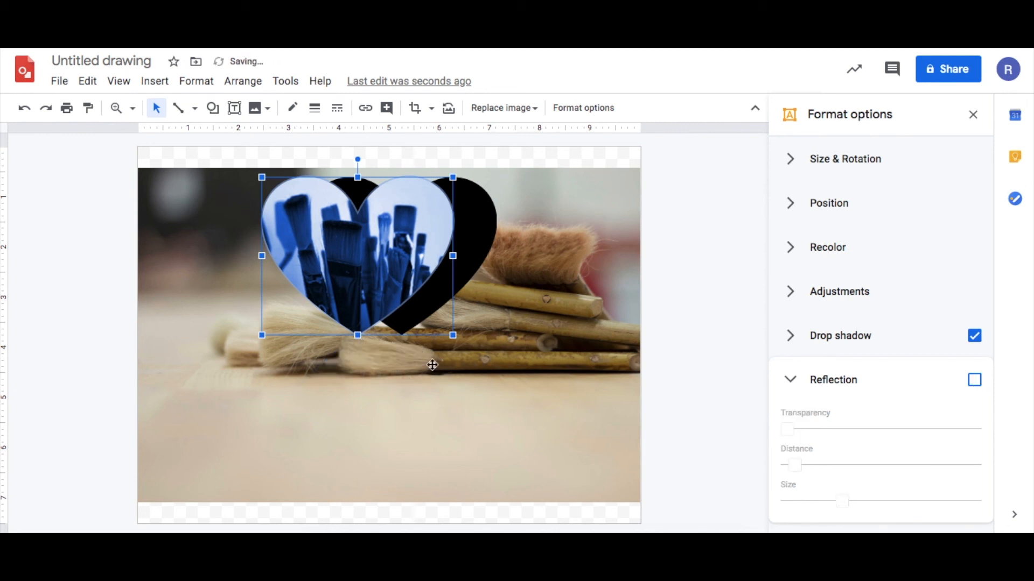
{"action": "left_click", "coordinate": [975, 381]}
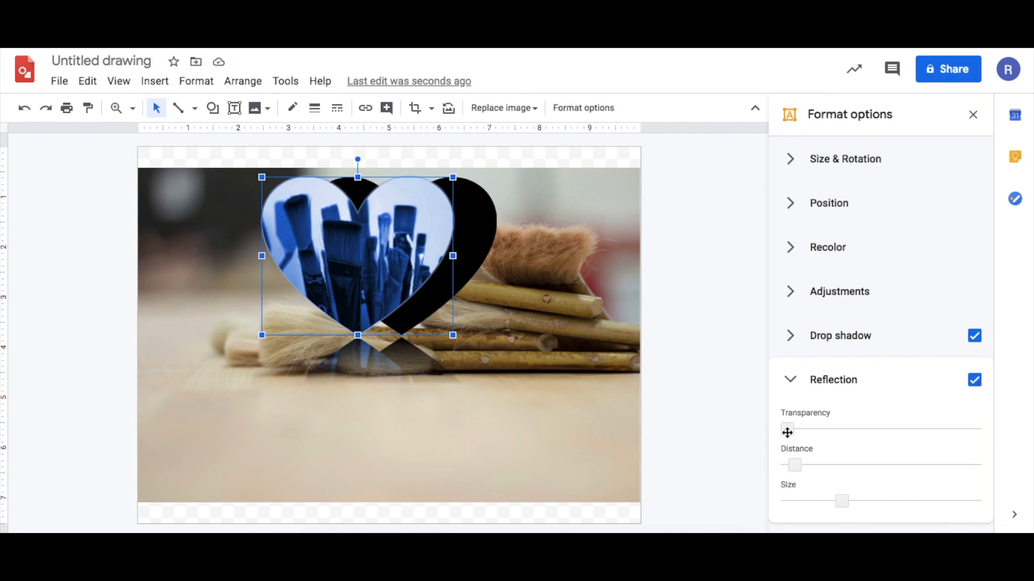
{"action": "left_click", "coordinate": [792, 338]}
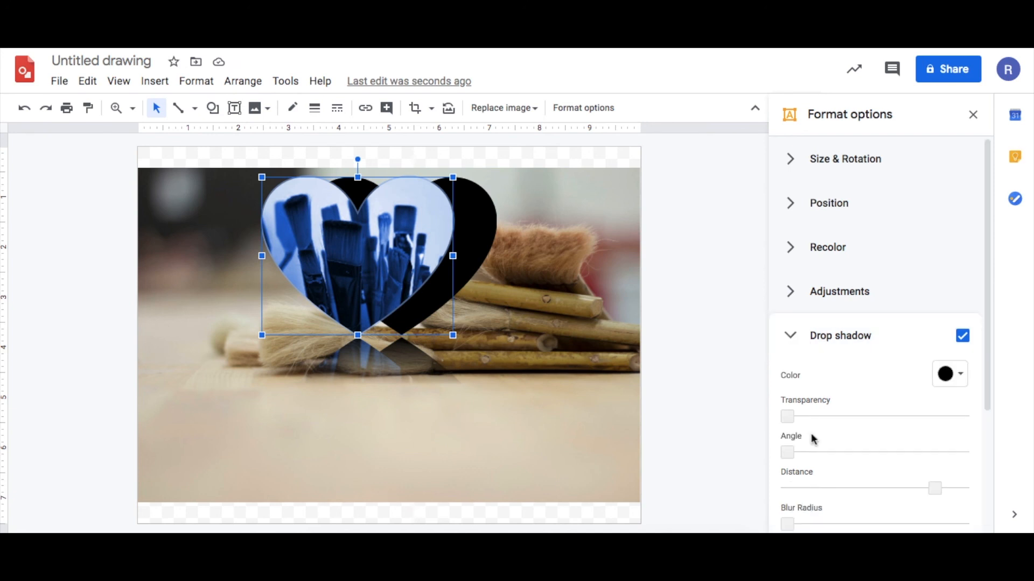
{"action": "scroll", "coordinate": [790, 336], "scroll_direction": "down", "scroll_amount": 1}
{"action": "left_click", "coordinate": [791, 337]}
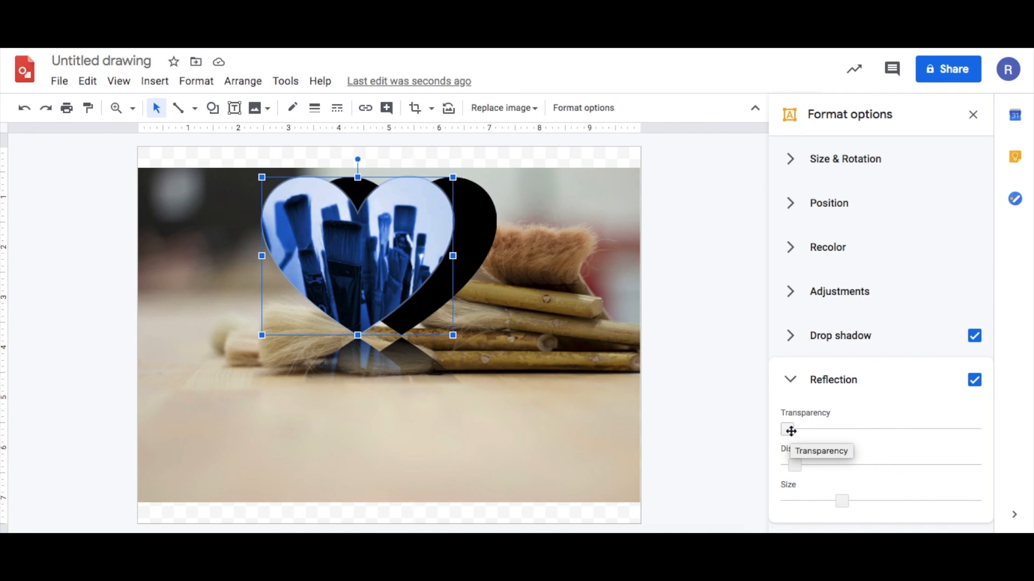
Step: Try the reflection's sliders, ending with transparency and distance at the minimum and size at the maximum
{"action": "left_click_drag", "start_coordinate": [791, 431], "coordinate": [777, 433]}
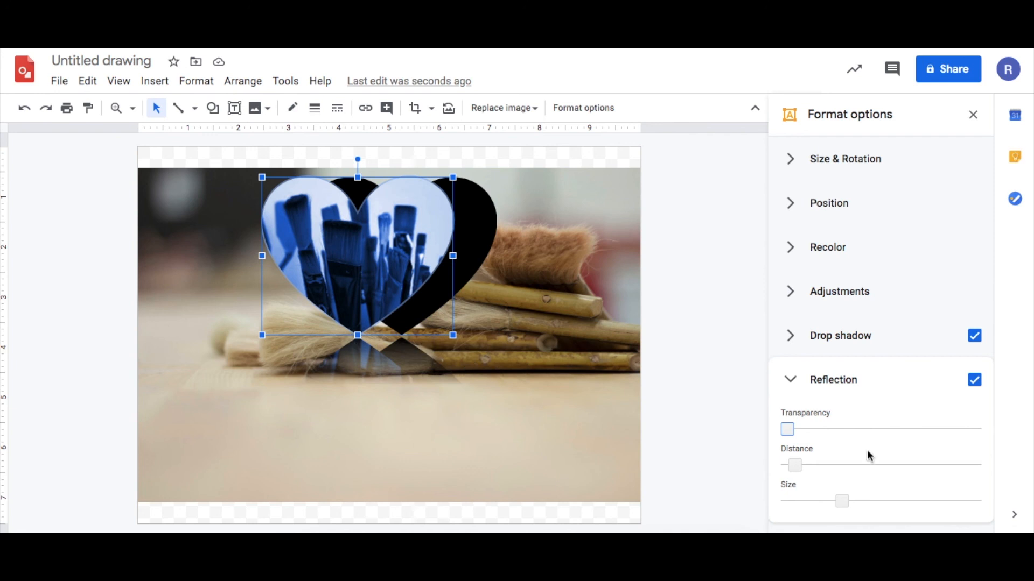
{"action": "left_click_drag", "start_coordinate": [787, 429], "coordinate": [736, 434]}
{"action": "left_click_drag", "start_coordinate": [797, 464], "coordinate": [775, 475]}
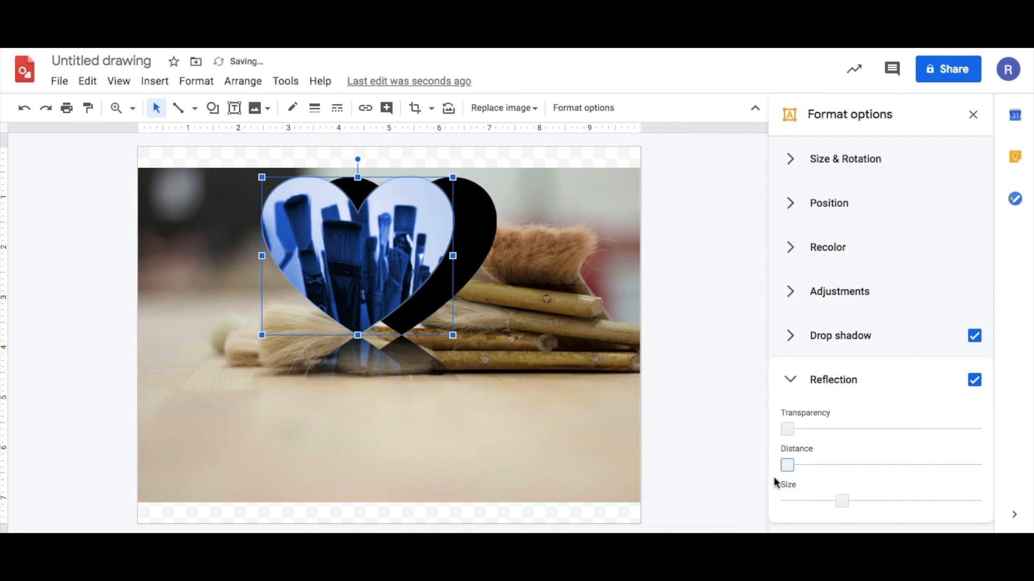
{"action": "left_click_drag", "start_coordinate": [801, 502], "coordinate": [780, 501]}
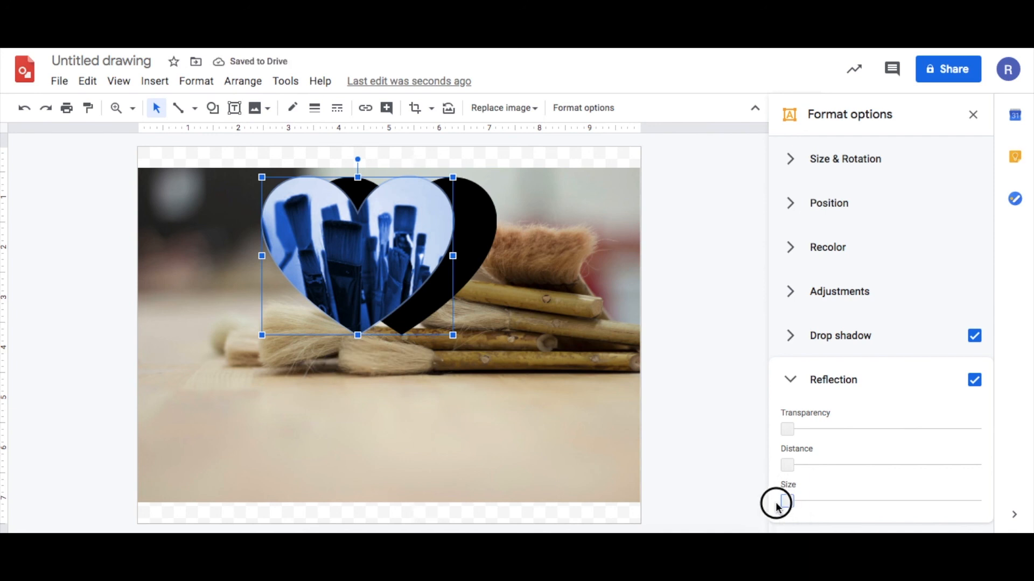
{"action": "left_click_drag", "start_coordinate": [804, 498], "coordinate": [1014, 518]}
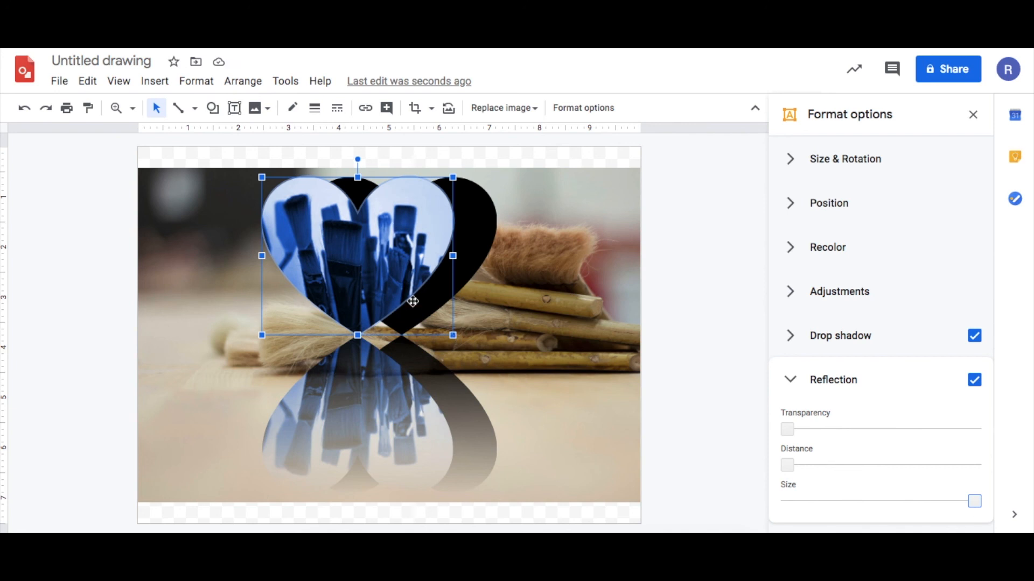
Step: Shrink the heart photo and centre it horizontally on the canvas, soften its drop shadow with a moderate blur radius, and collapse the effect options
{"action": "left_click_drag", "start_coordinate": [454, 338], "coordinate": [416, 305]}
{"action": "left_click_drag", "start_coordinate": [328, 263], "coordinate": [379, 287]}
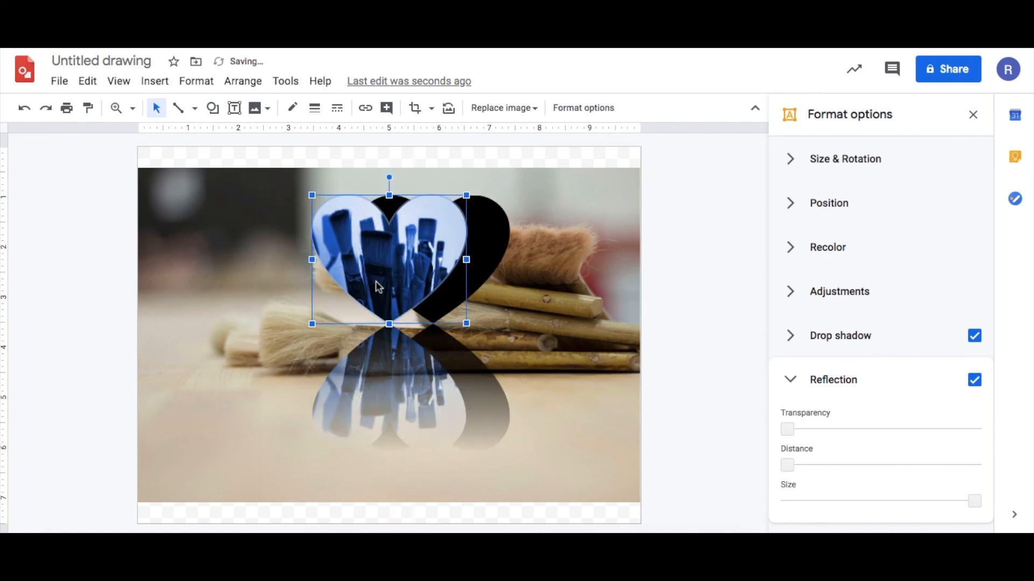
{"action": "left_click", "coordinate": [793, 339]}
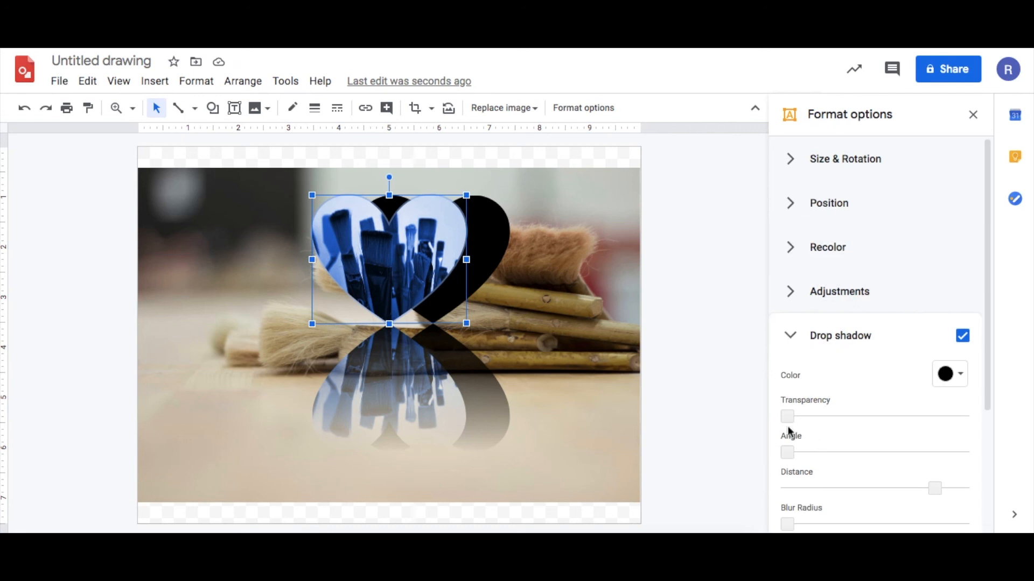
{"action": "left_click_drag", "start_coordinate": [788, 524], "coordinate": [845, 514]}
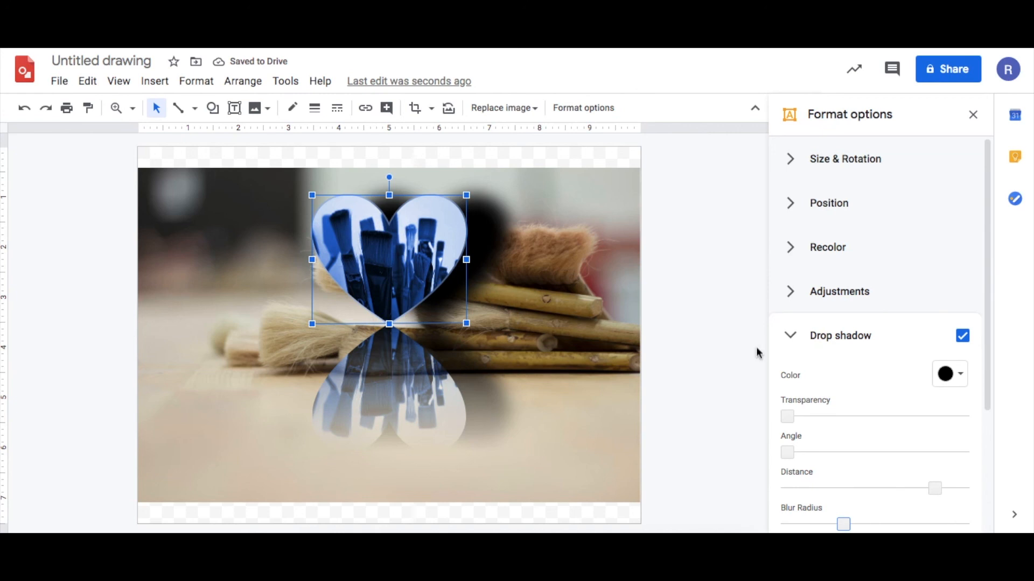
{"action": "left_click", "coordinate": [797, 345]}
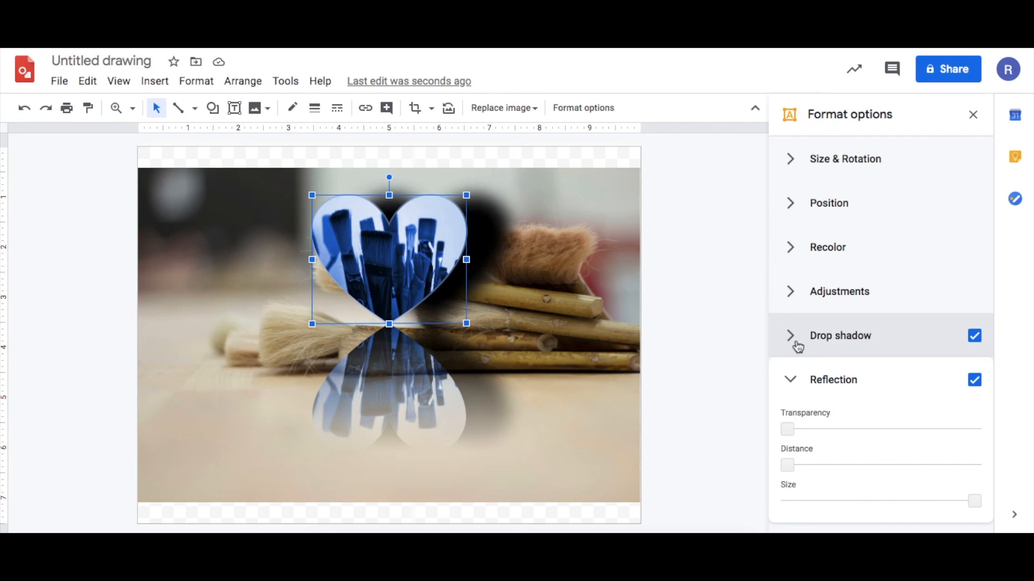
{"action": "left_click", "coordinate": [790, 384]}
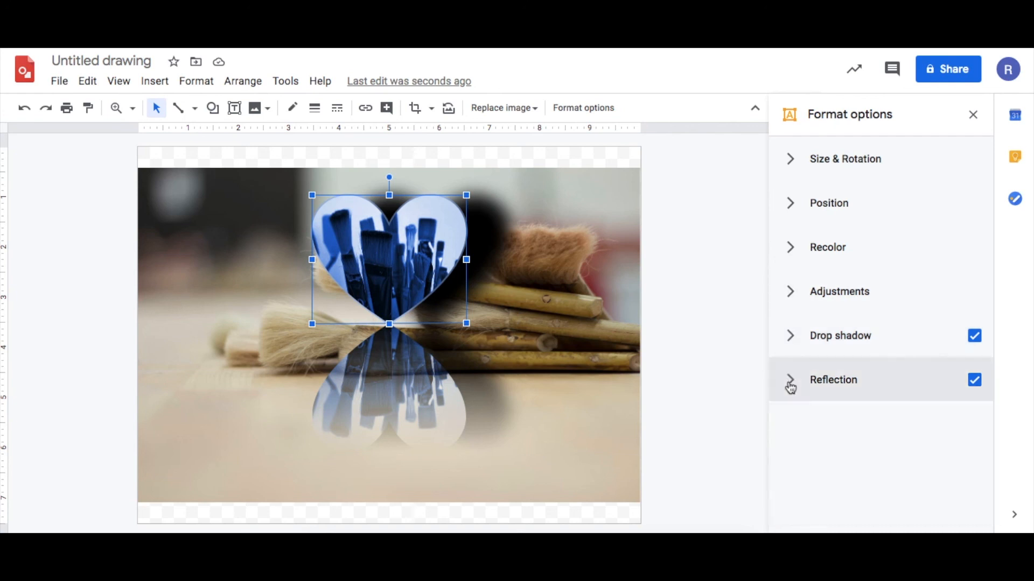
Step: Look over the available sources for inserting an image, and deselect the heart photo
{"action": "left_click", "coordinate": [269, 110]}
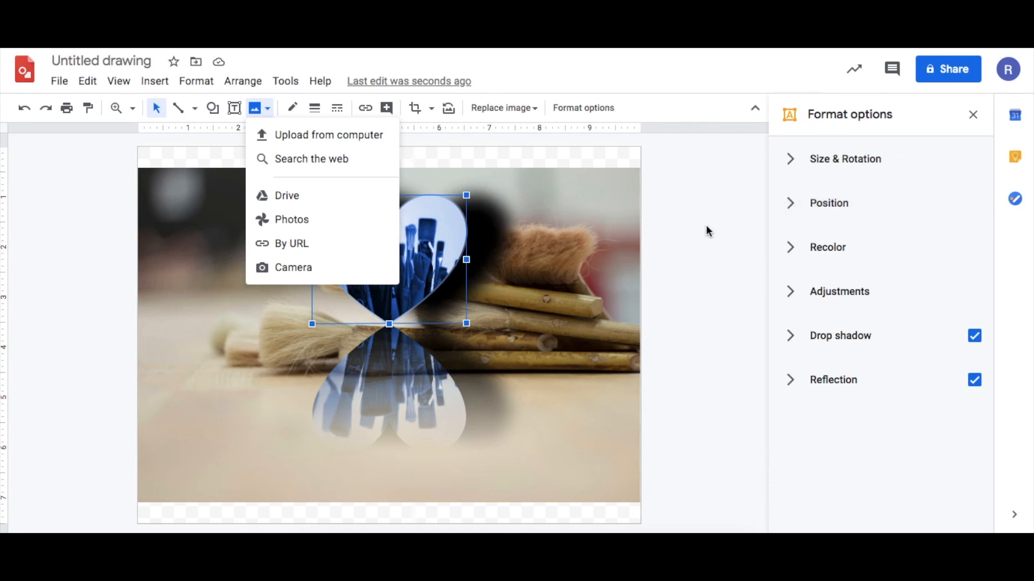
{"action": "left_click", "coordinate": [107, 211]}
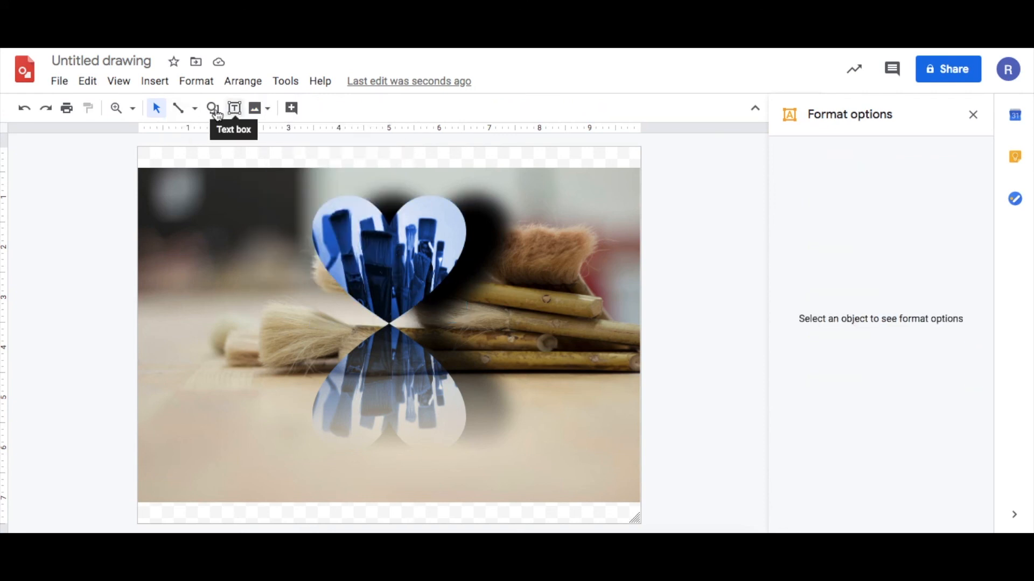